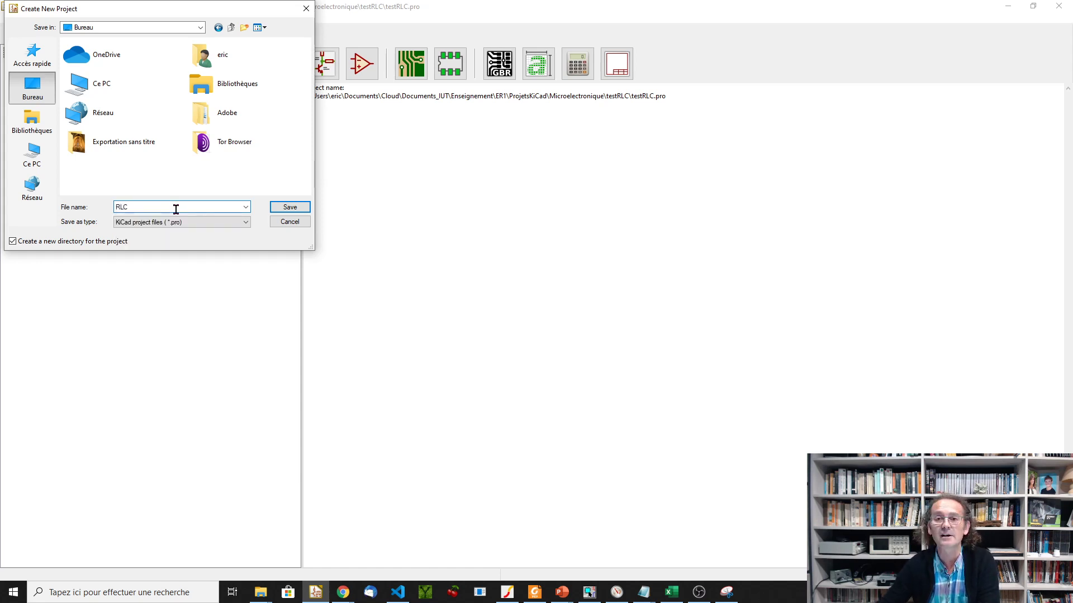
Step: Create a new KiCad project named RLC on the desktop in its own directory and open its schematic
{"action": "key", "text": "Return"}
{"action": "double_click", "coordinate": [48, 81]}
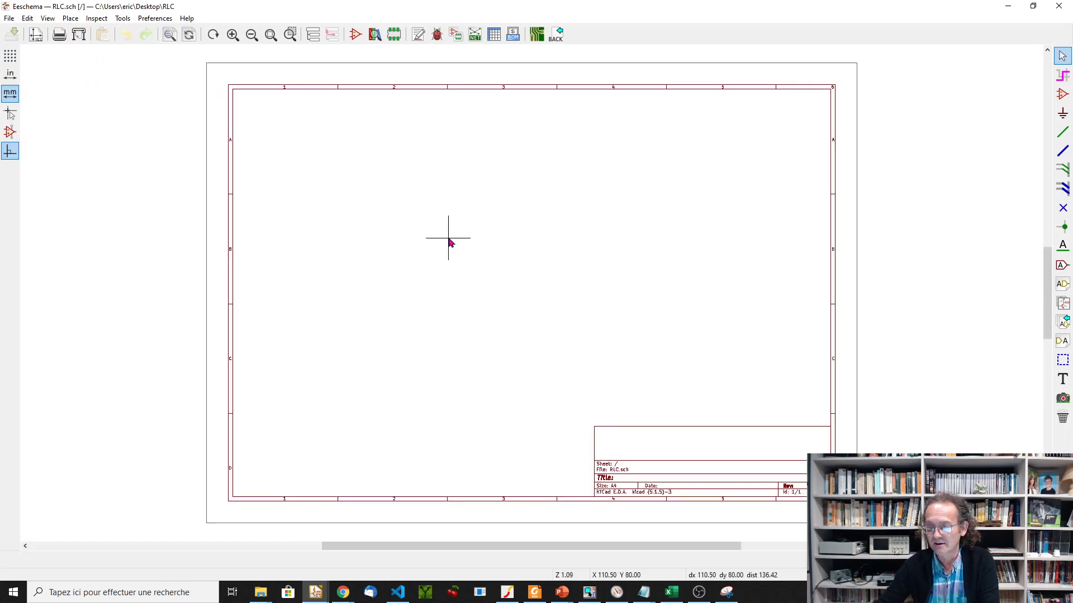
Step: Place a VPULSE voltage source from the Simulation_SPICE library in the left part of the sheet
{"action": "scroll", "coordinate": [448, 239], "scroll_direction": "up", "scroll_amount": 1}
{"action": "scroll", "coordinate": [692, 311], "scroll_direction": "down", "scroll_amount": 1}
{"action": "scroll", "coordinate": [482, 314], "scroll_direction": "up", "scroll_amount": 1}
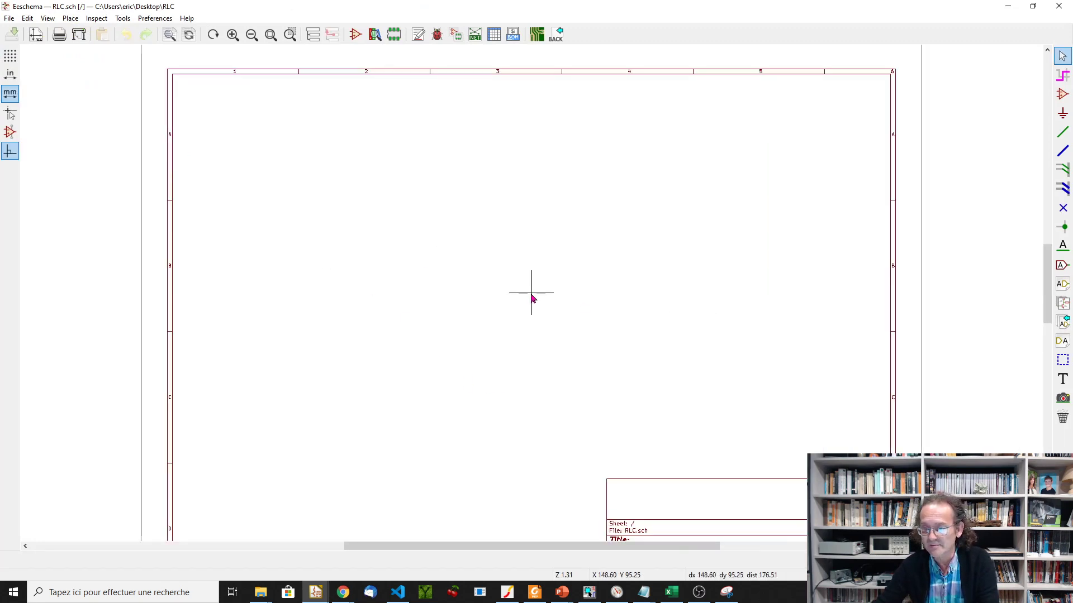
{"action": "left_click", "coordinate": [1063, 95]}
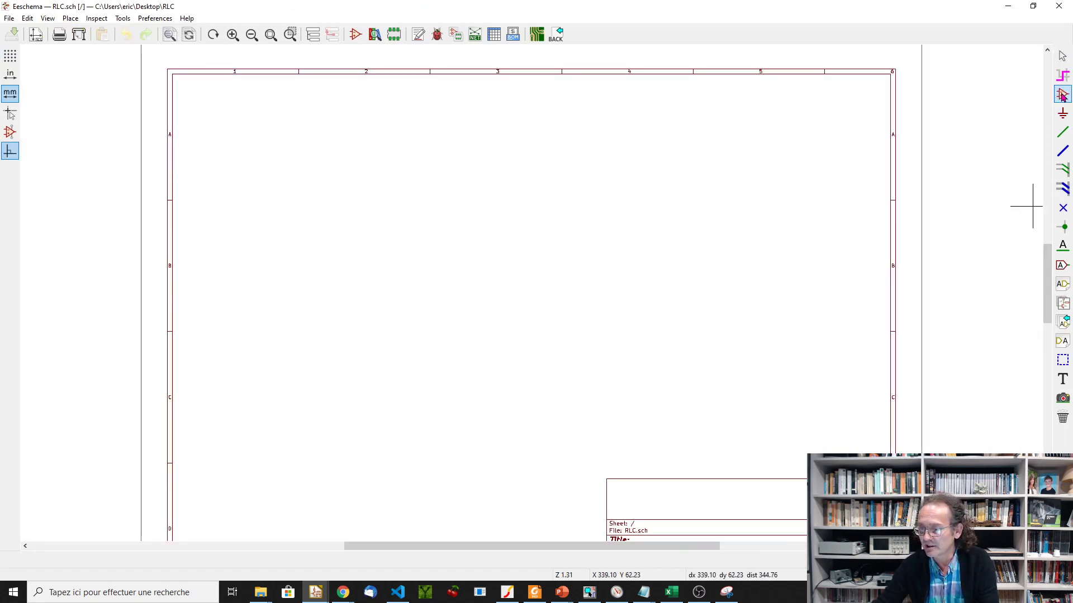
{"action": "left_click", "coordinate": [398, 195]}
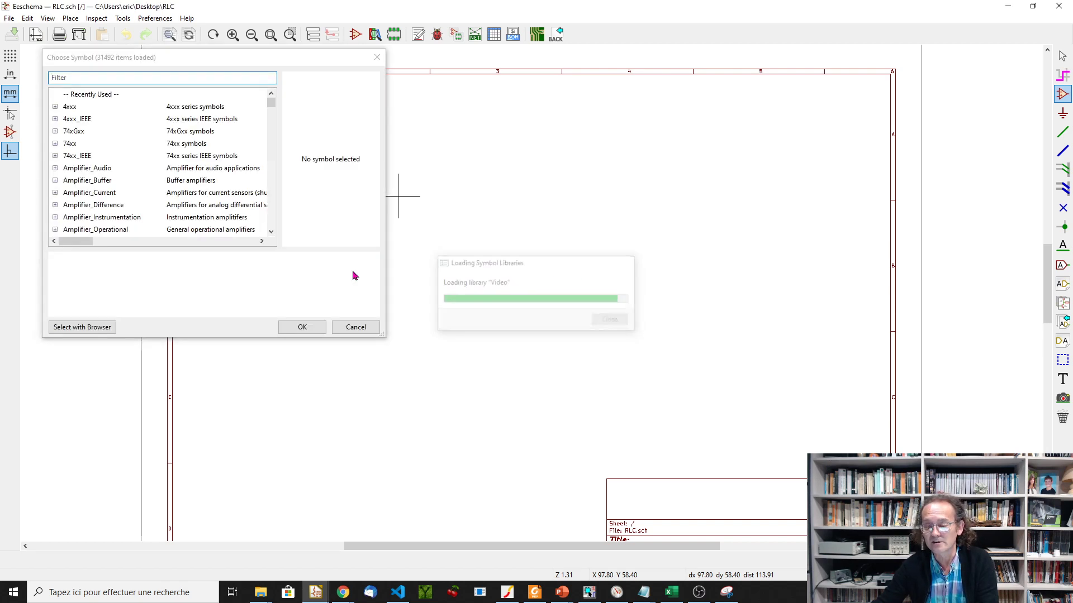
{"action": "left_click", "coordinate": [121, 77]}
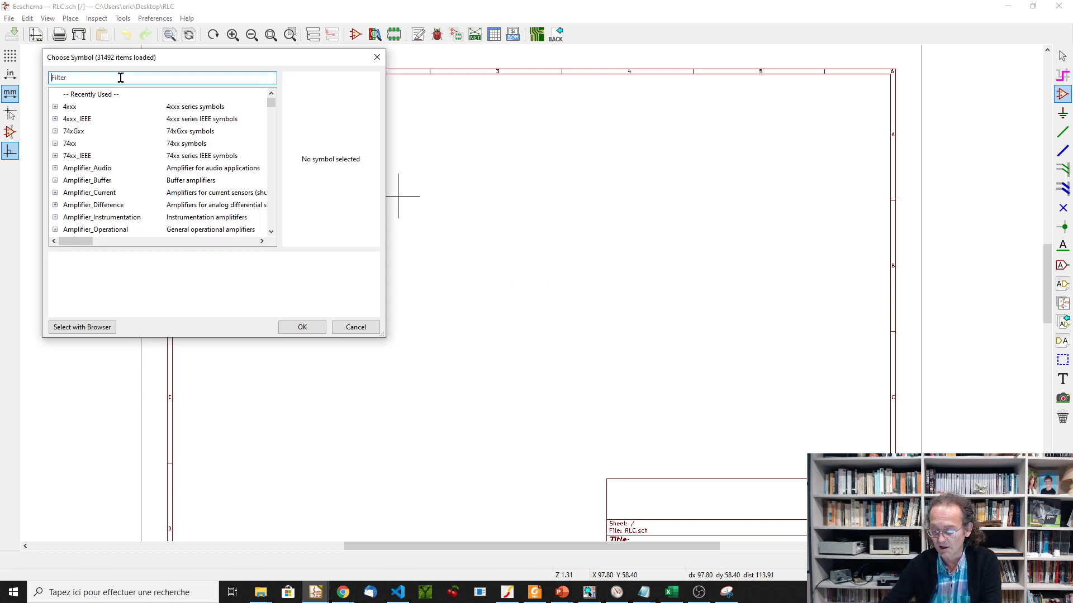
{"action": "type", "text": "VSIN"}
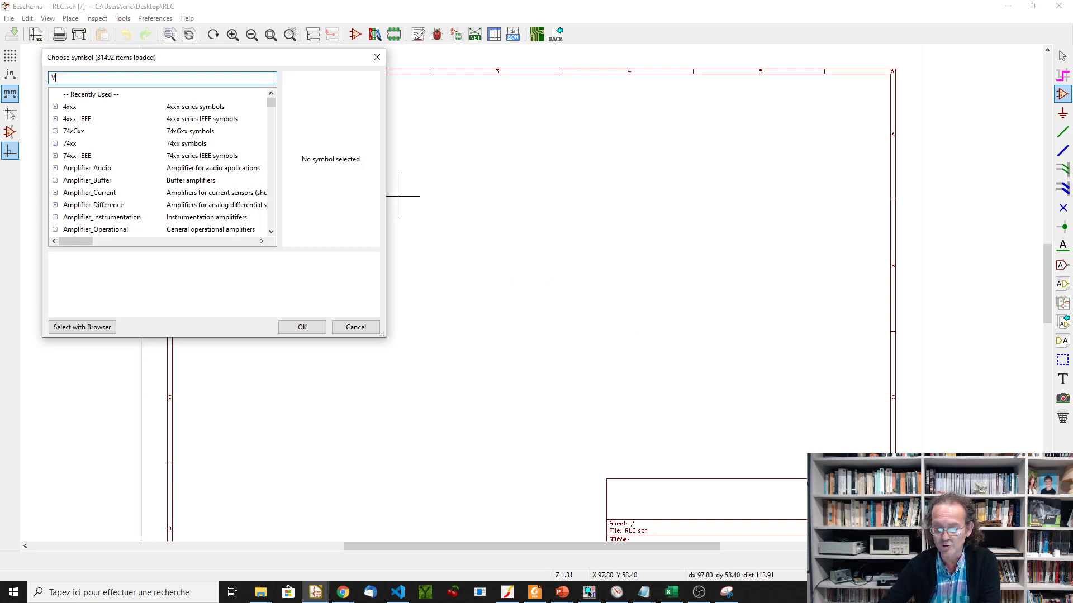
{"action": "key", "text": "BackSpace"}
{"action": "key", "text": "BackSpace"}
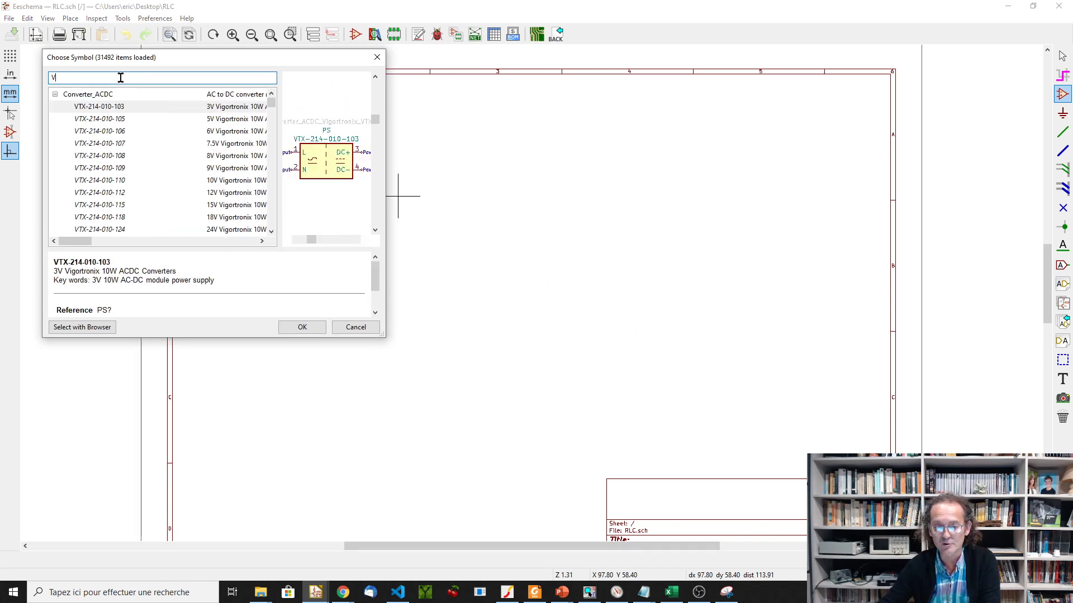
{"action": "type", "text": "PUL"}
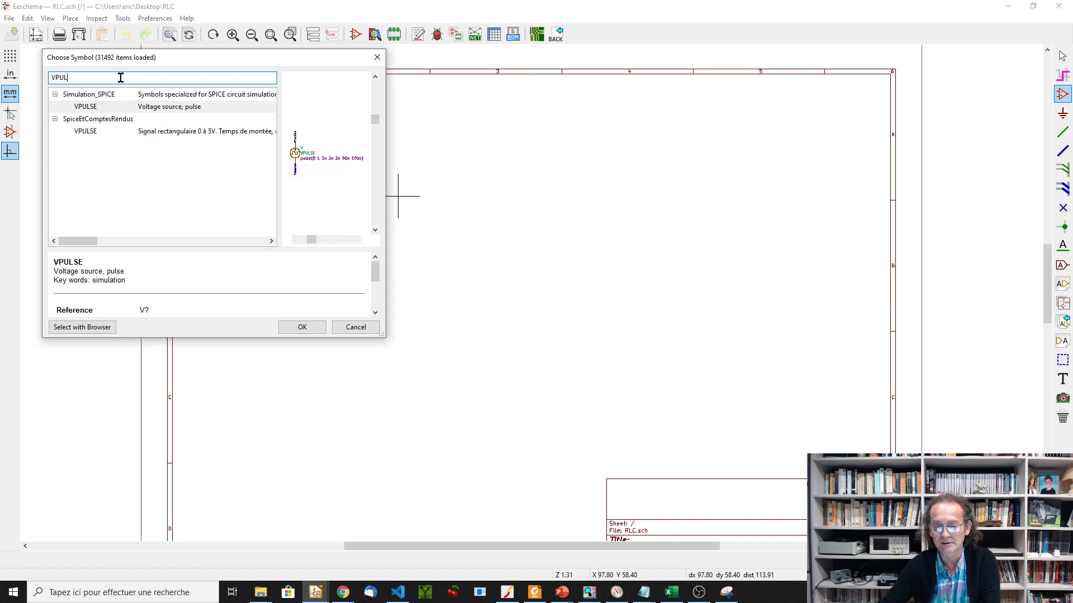
{"action": "double_click", "coordinate": [108, 107]}
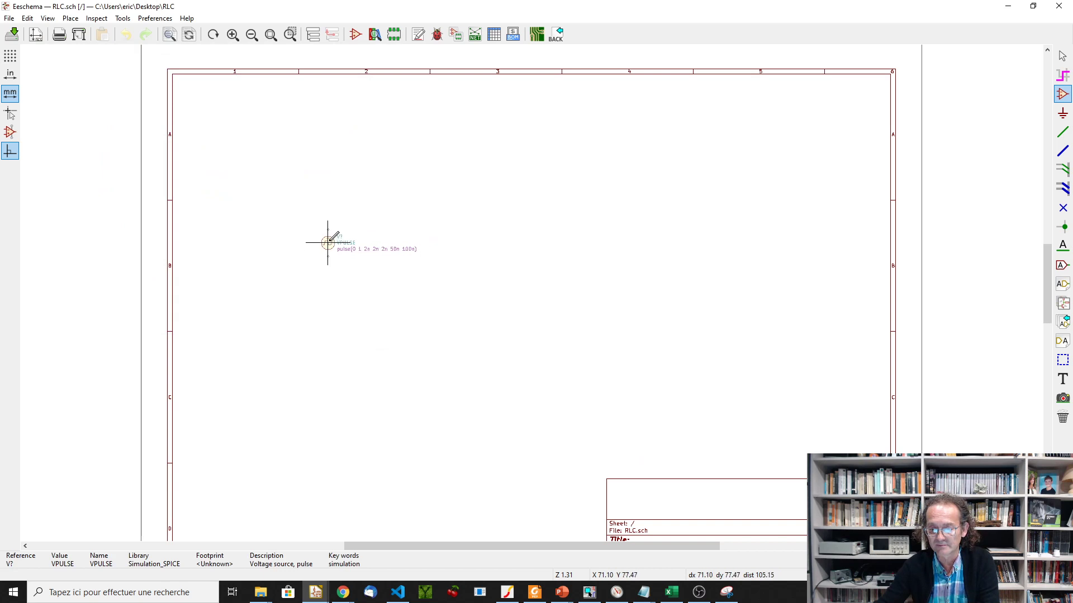
{"action": "left_click", "coordinate": [339, 235]}
Step: Place an R_US resistor horizontally, above and to the right of the pulse source
{"action": "scroll", "coordinate": [339, 234], "scroll_direction": "up", "scroll_amount": 5}
{"action": "scroll", "coordinate": [536, 289], "scroll_direction": "up", "scroll_amount": 2}
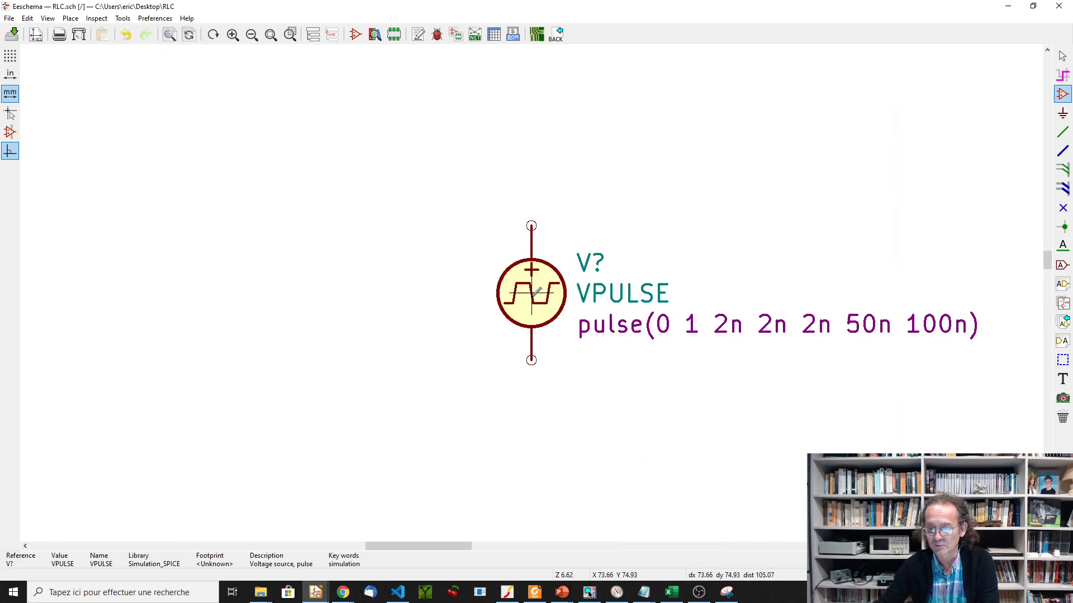
{"action": "scroll", "coordinate": [536, 289], "scroll_direction": "down", "scroll_amount": 2}
{"action": "scroll", "coordinate": [573, 290], "scroll_direction": "down", "scroll_amount": 1}
{"action": "scroll", "coordinate": [559, 291], "scroll_direction": "up", "scroll_amount": 1}
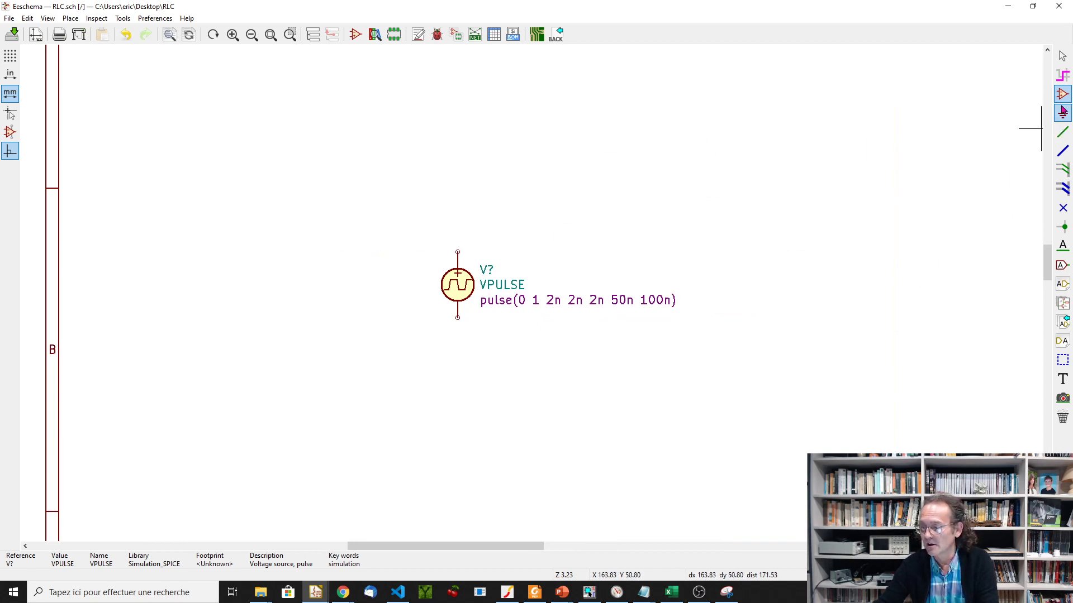
{"action": "left_click", "coordinate": [609, 227]}
{"action": "type", "text": "r_us"}
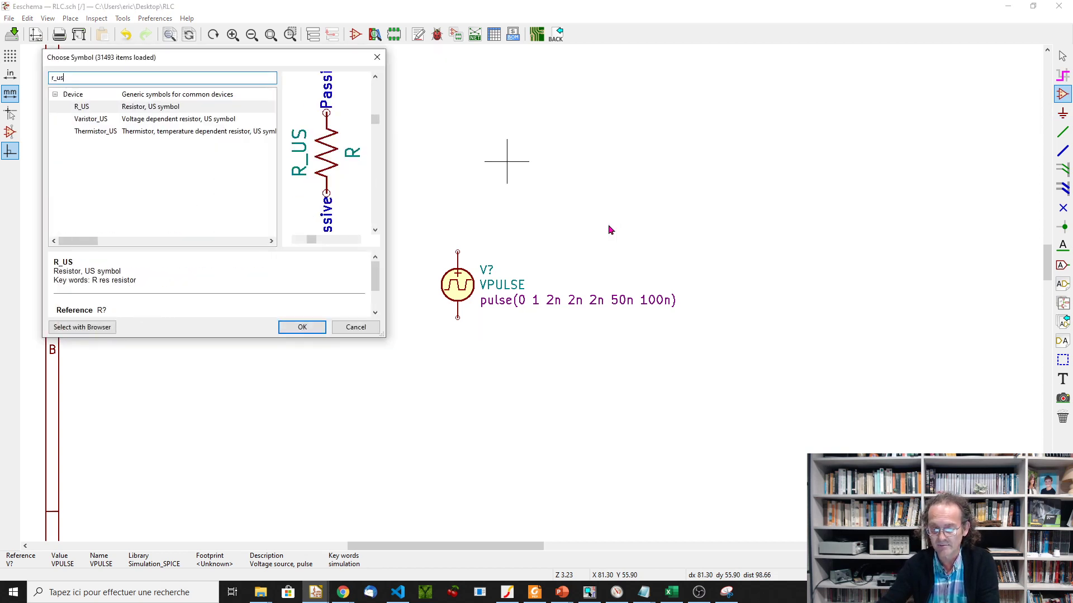
{"action": "left_click", "coordinate": [302, 327]}
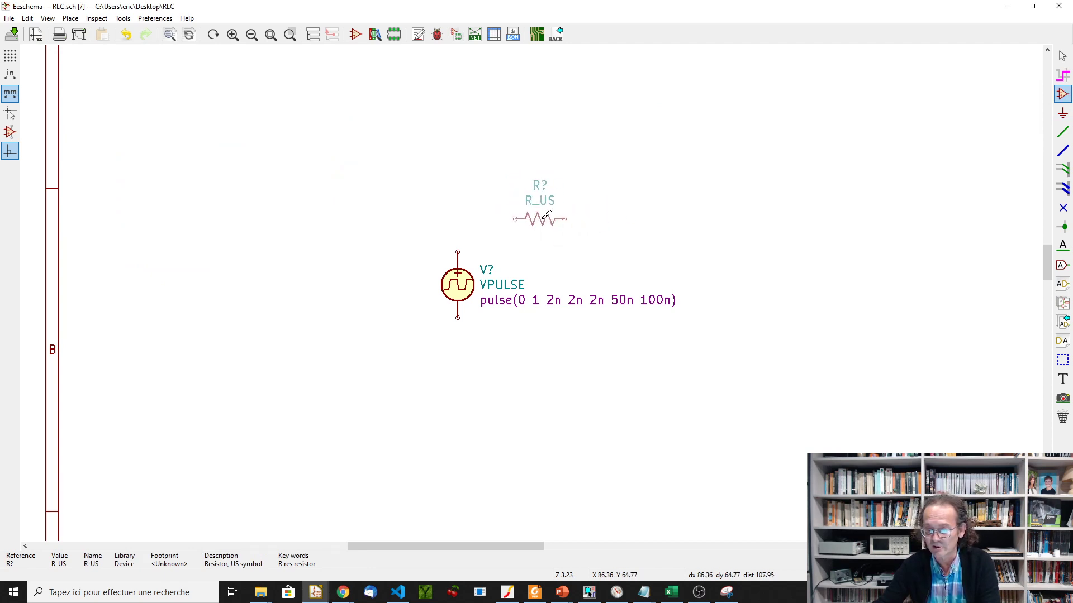
{"action": "left_click", "coordinate": [540, 218]}
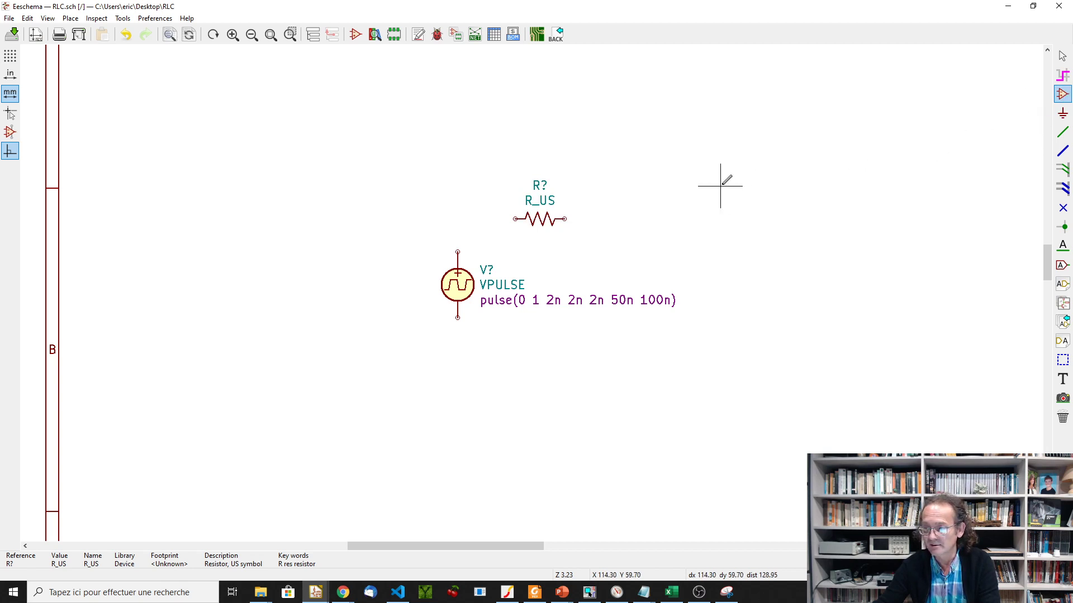
Step: Place an inductor L from the Device library horizontally, in line with the resistor on its right side
{"action": "left_click", "coordinate": [737, 264]}
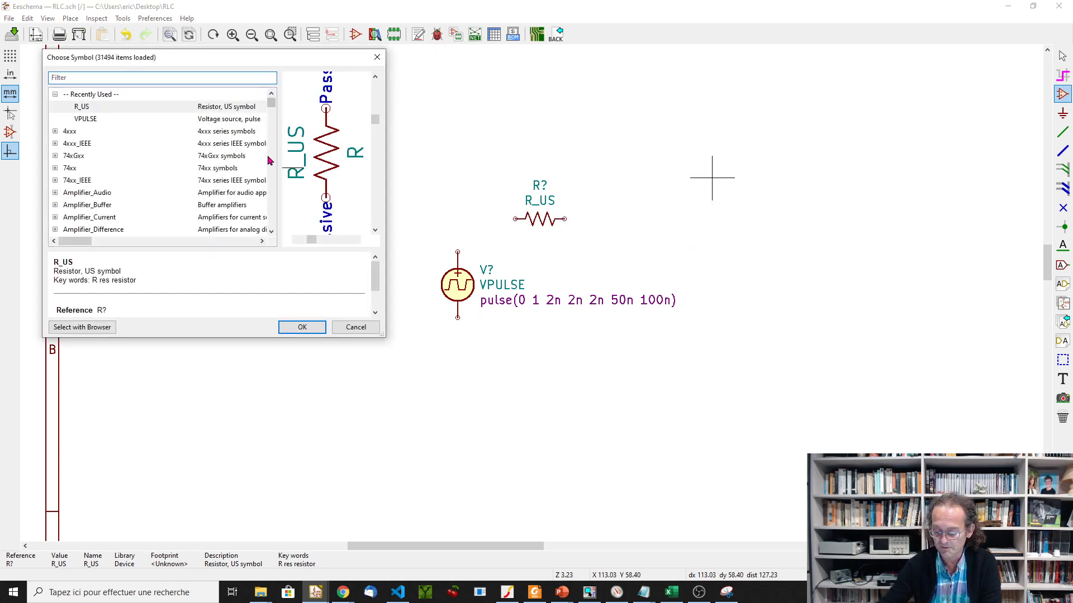
{"action": "type", "text": "L"}
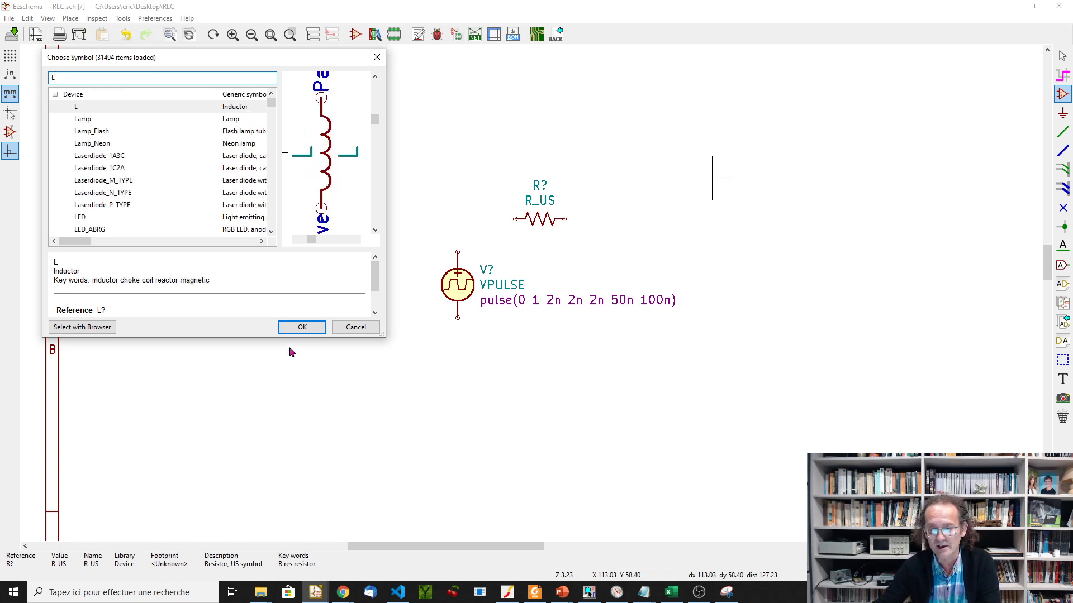
{"action": "left_click", "coordinate": [302, 328]}
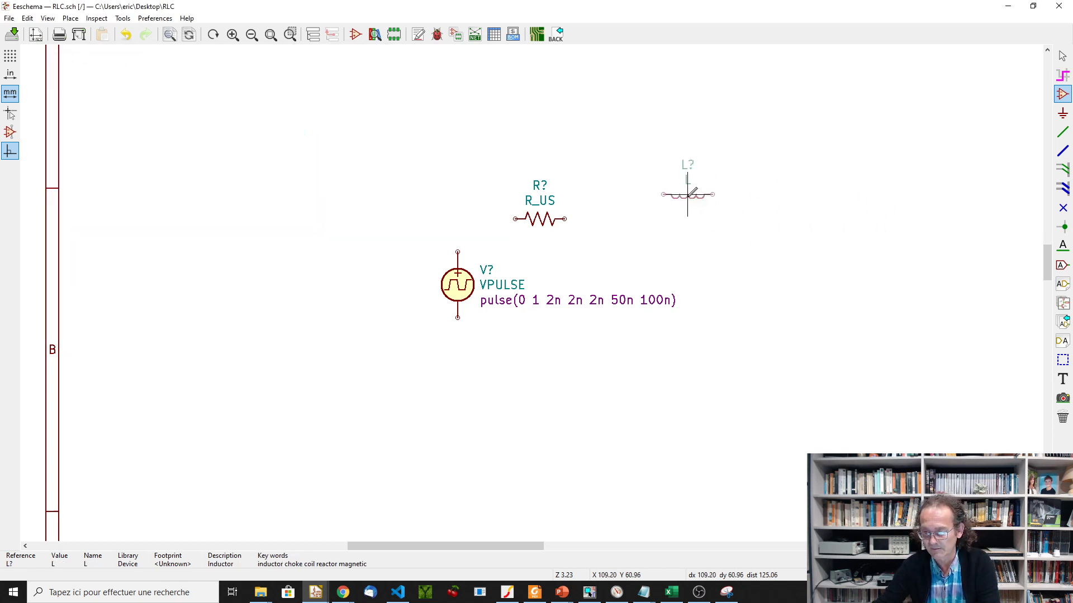
{"action": "key", "text": "r"}
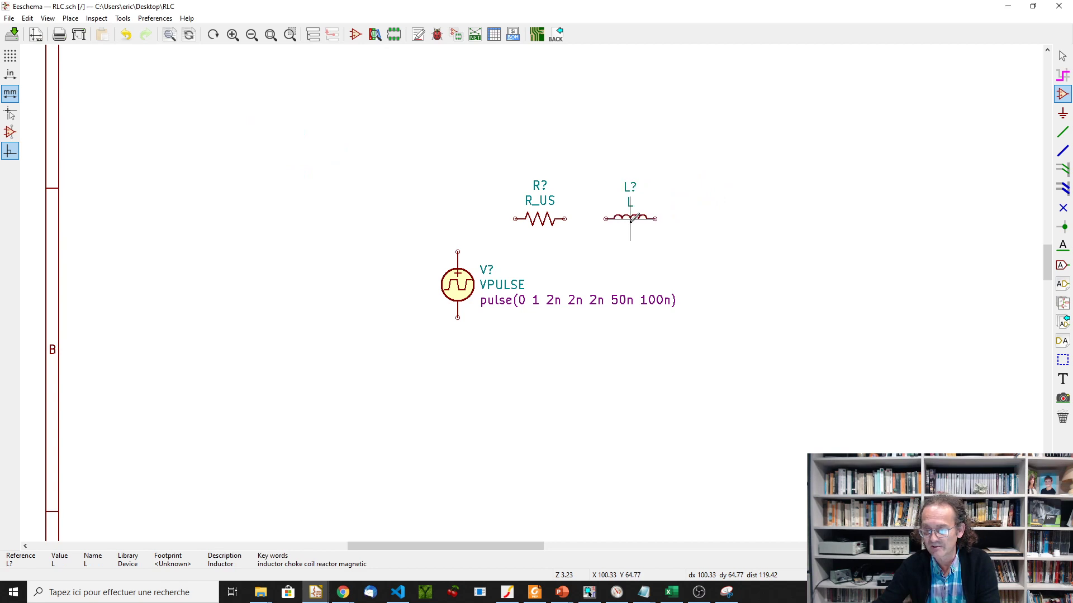
{"action": "left_click", "coordinate": [630, 219]}
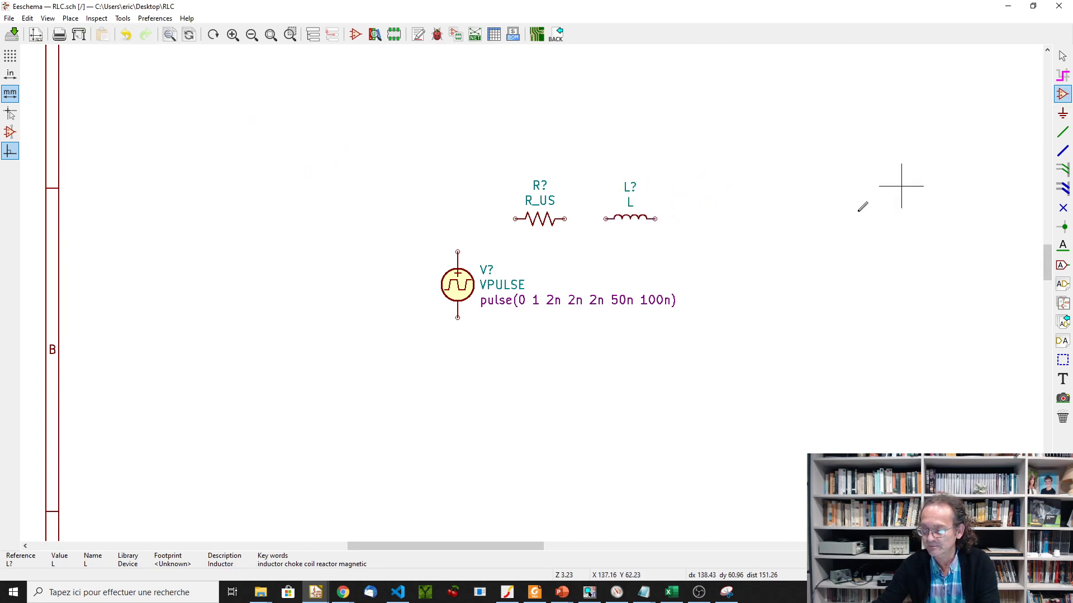
Step: Place an unpolarized capacitor C vertically, below and to the right of the inductor
{"action": "left_click", "coordinate": [814, 303]}
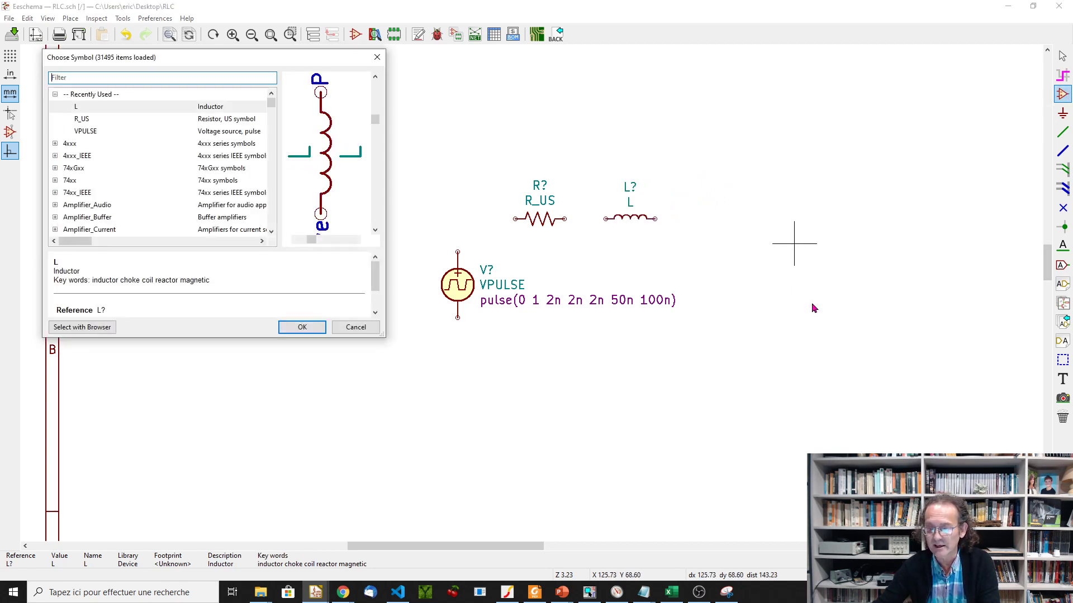
{"action": "type", "text": "c"}
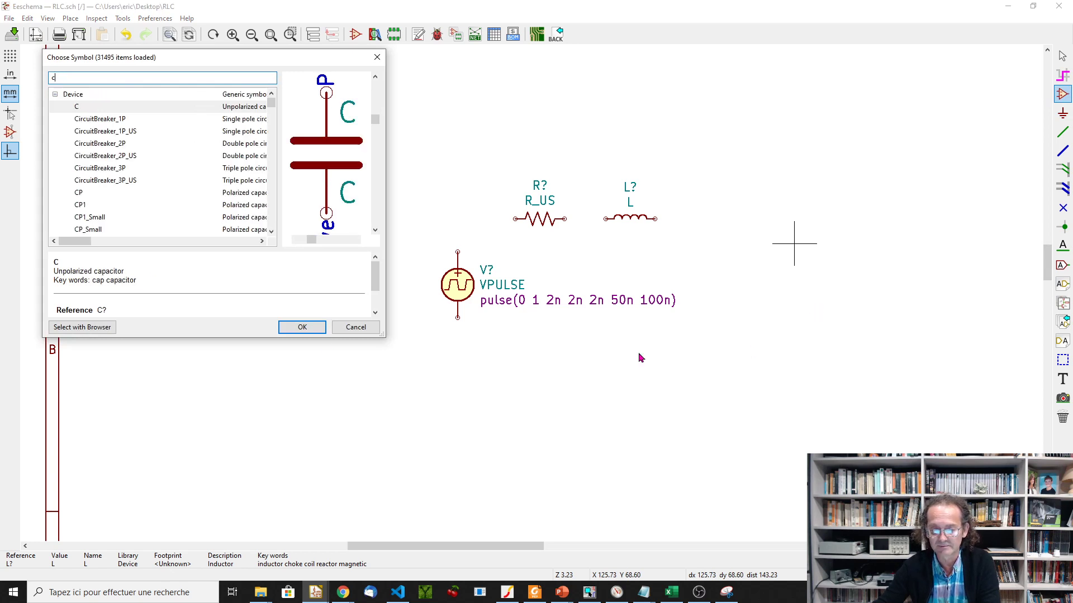
{"action": "left_click", "coordinate": [305, 328]}
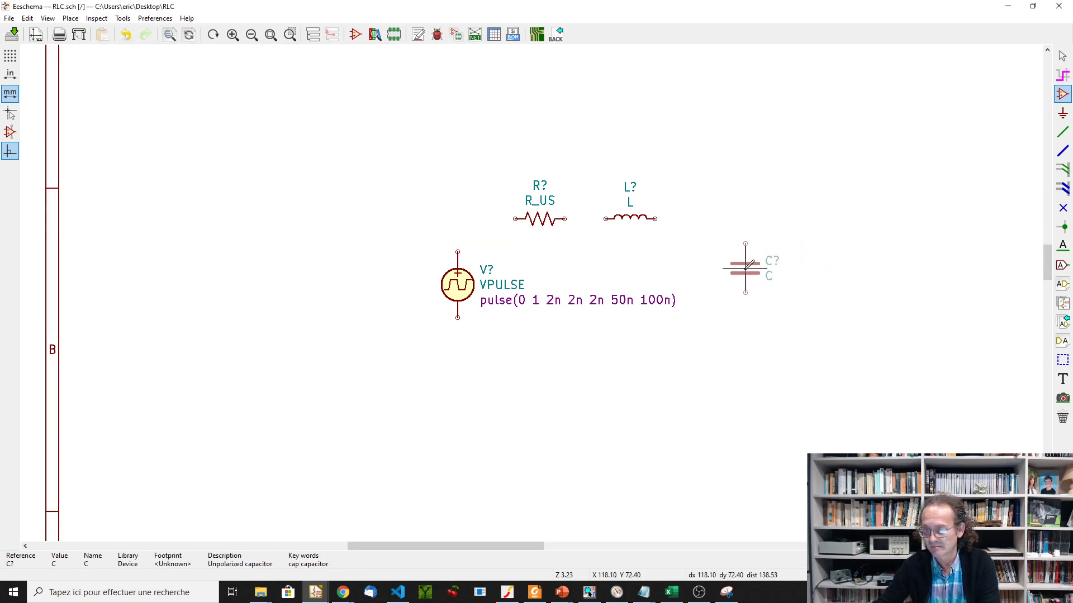
{"action": "left_click", "coordinate": [753, 269]}
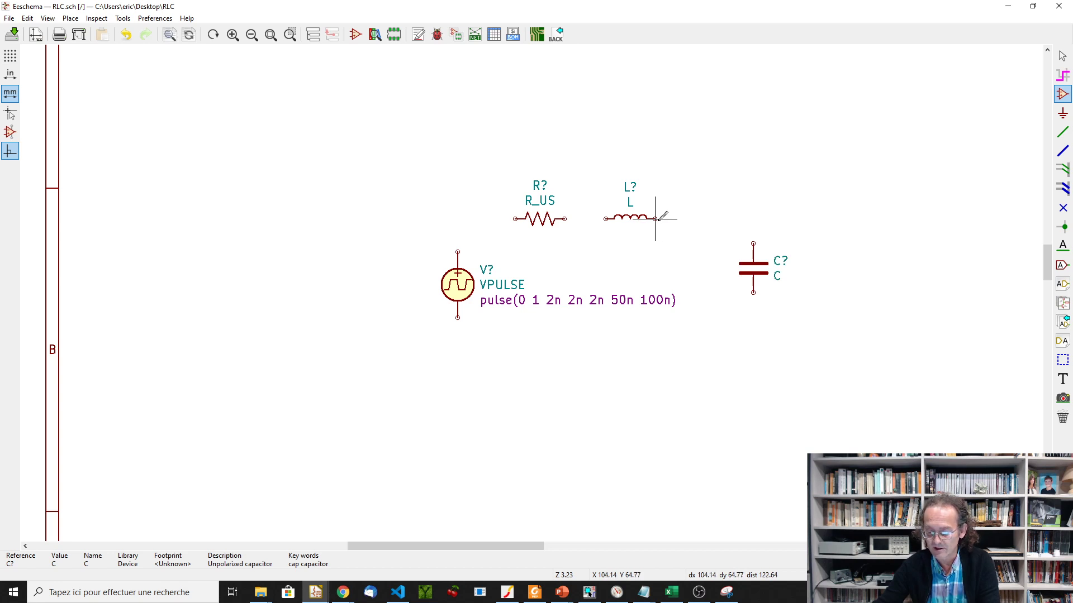
Step: Wire the pulse source, resistor, inductor and capacitor into a closed series loop
{"action": "key", "text": "w"}
{"action": "left_click", "coordinate": [753, 244]}
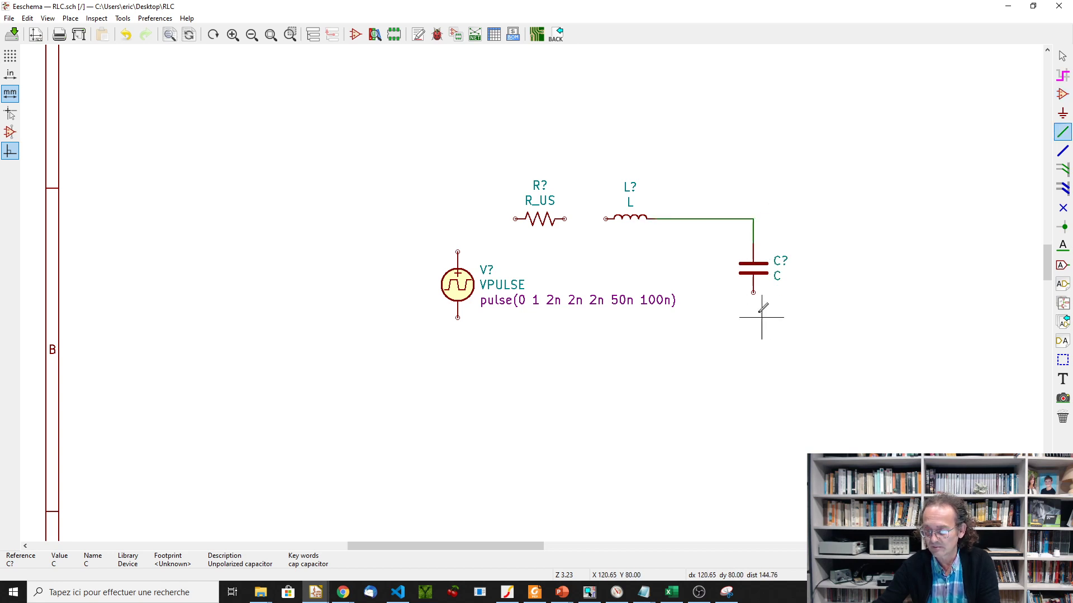
{"action": "left_click", "coordinate": [753, 292]}
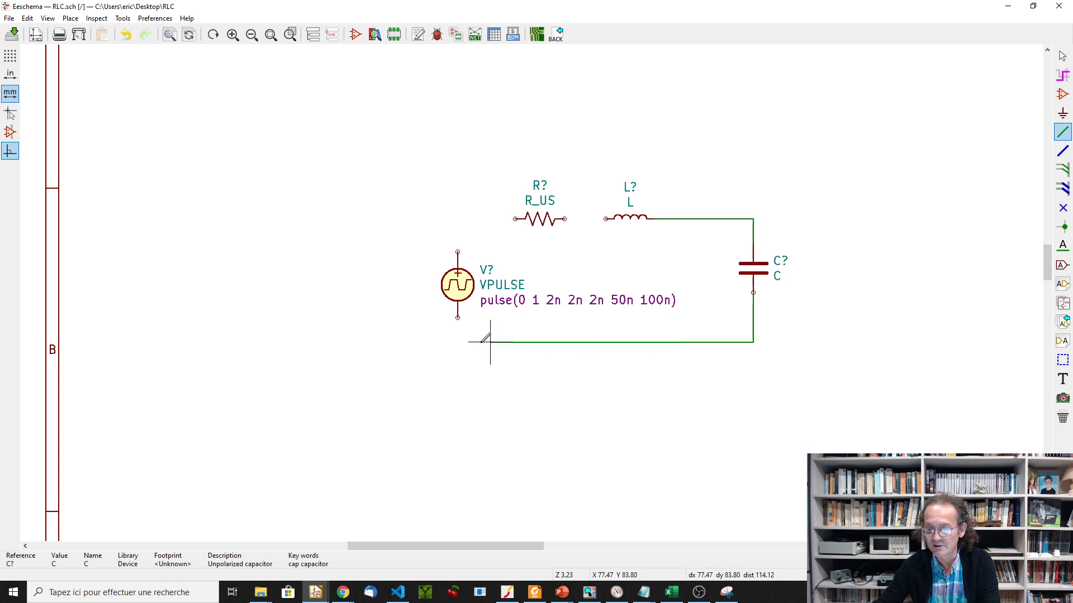
{"action": "left_click", "coordinate": [457, 317]}
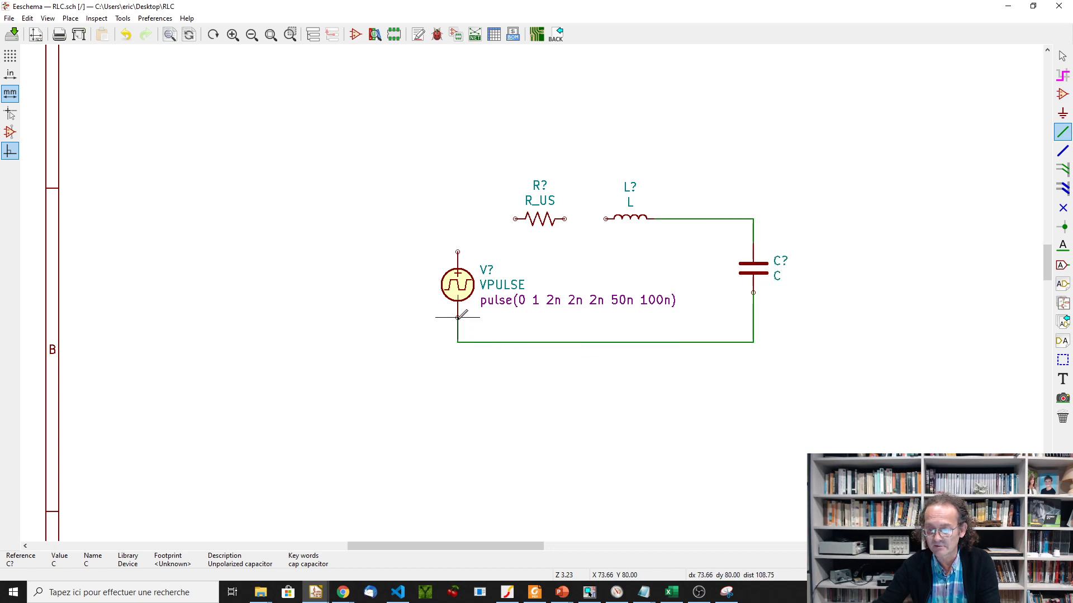
{"action": "left_click", "coordinate": [458, 252]}
{"action": "left_click", "coordinate": [514, 219]}
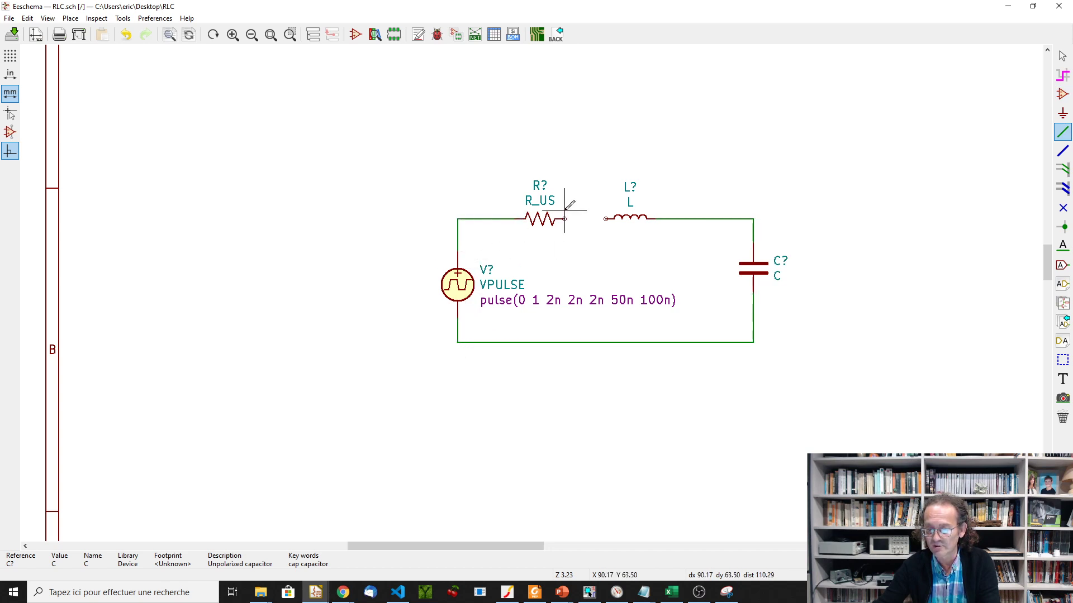
{"action": "double_click", "coordinate": [605, 218]}
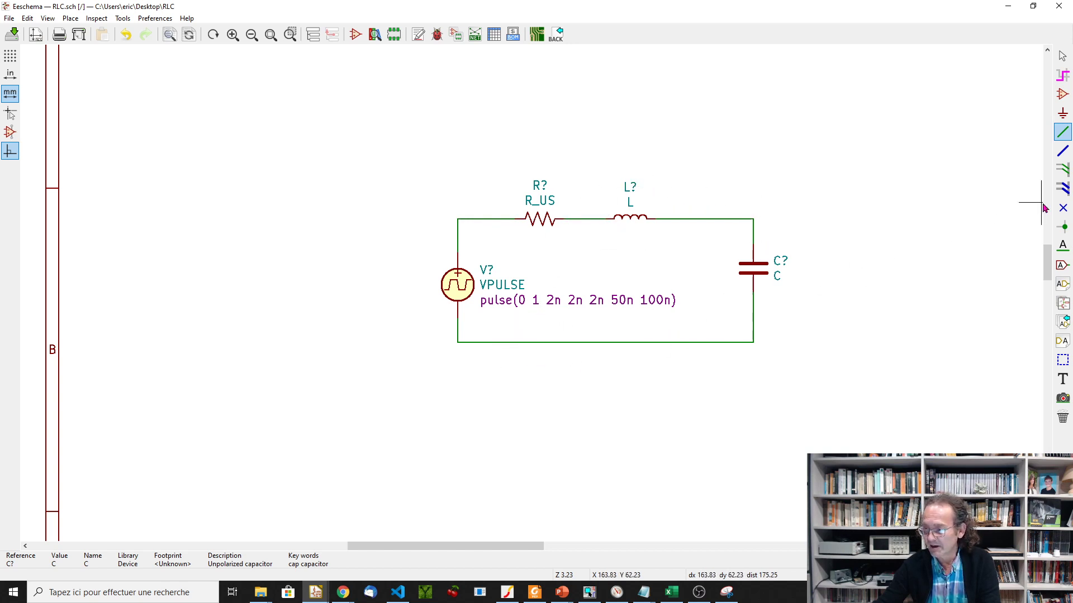
Step: Add the pspice 0 V reference symbol with its label below and connect it to the loop's corner under the pulse source
{"action": "left_click", "coordinate": [1063, 112]}
{"action": "left_click", "coordinate": [556, 95]}
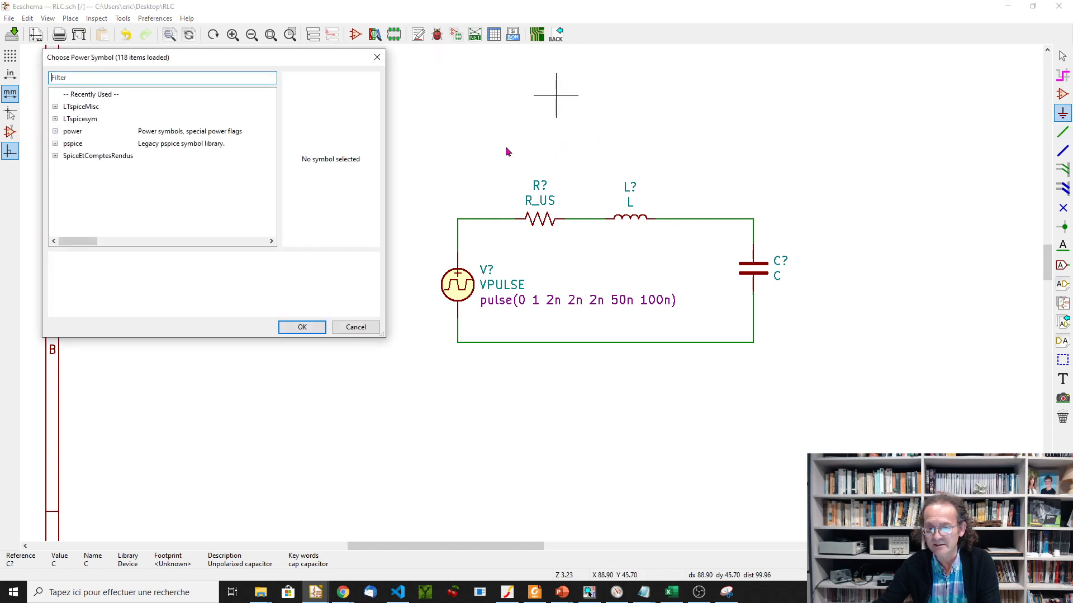
{"action": "type", "text": "0"}
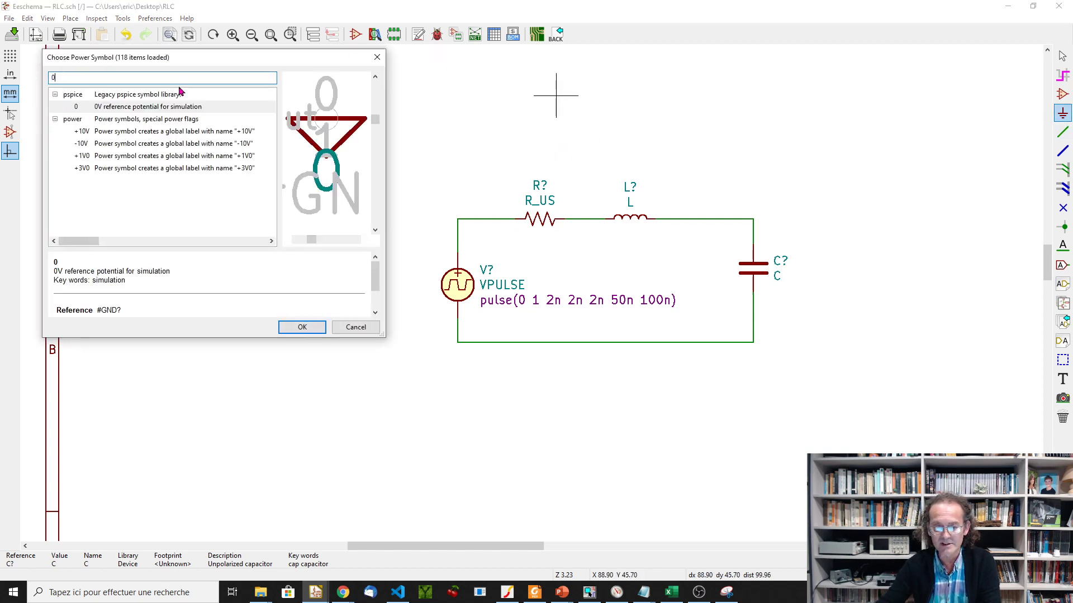
{"action": "left_click", "coordinate": [105, 110]}
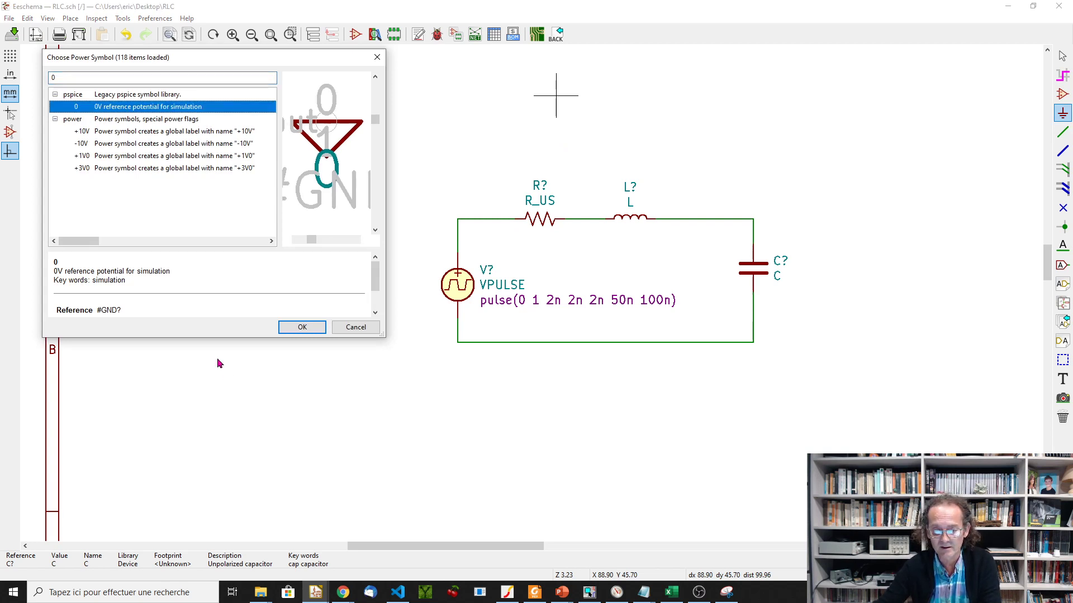
{"action": "left_click", "coordinate": [301, 330]}
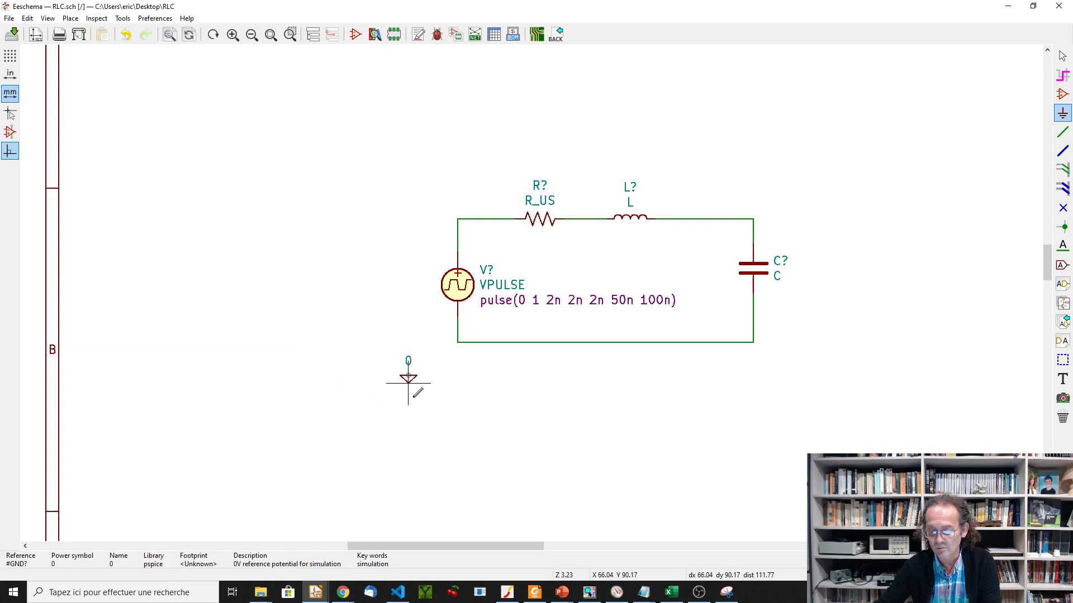
{"action": "left_click", "coordinate": [408, 359]}
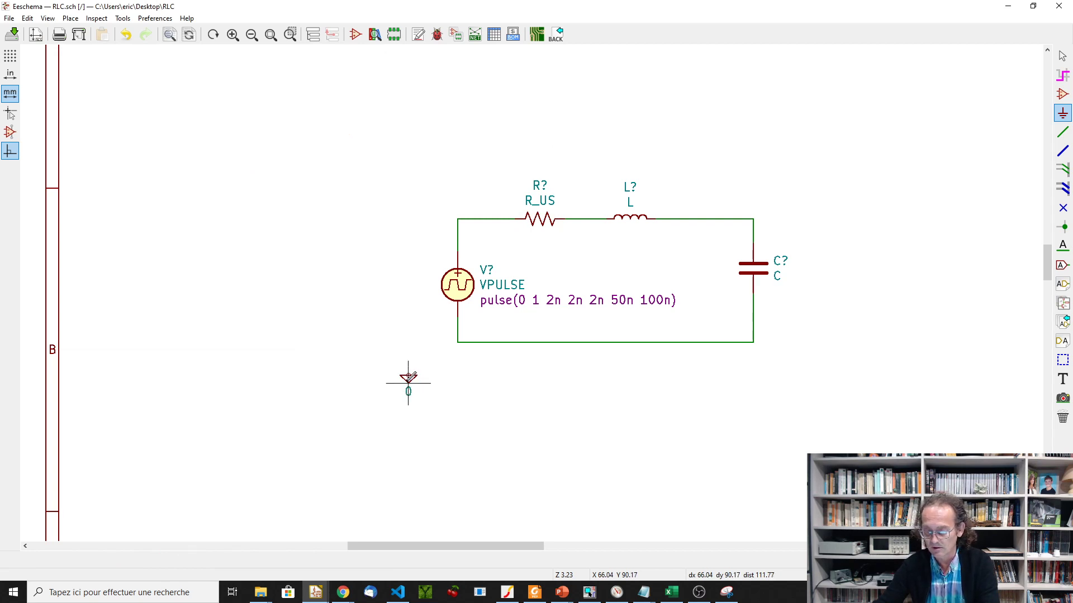
{"action": "left_click_drag", "start_coordinate": [409, 376], "coordinate": [467, 337]}
{"action": "left_click", "coordinate": [458, 342]}
{"action": "key", "text": "w"}
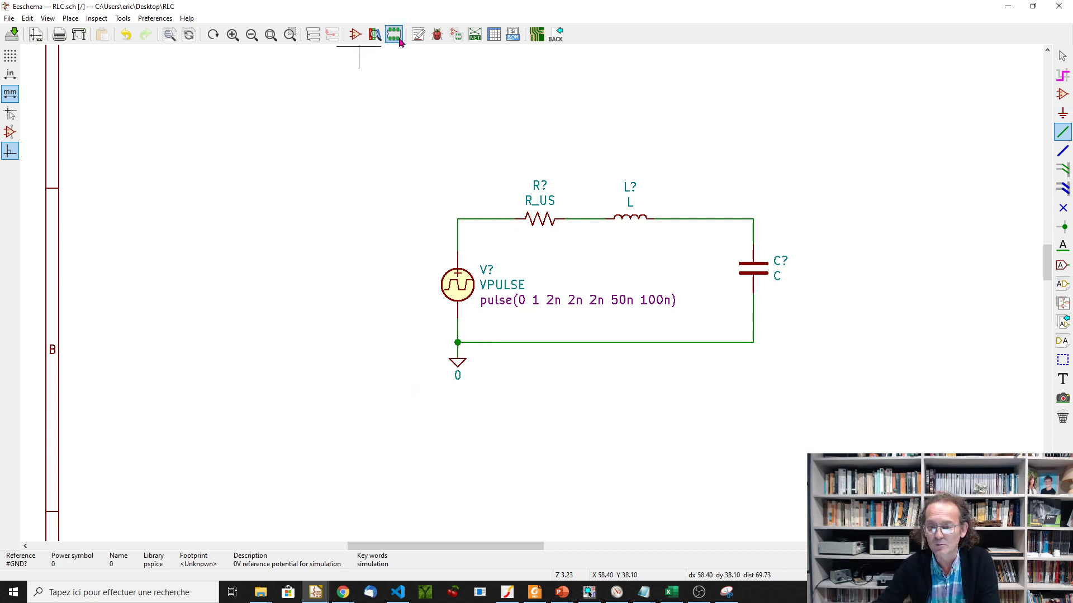
Step: Annotate the entire schematic, keeping existing annotations and sorting components by X position
{"action": "left_click", "coordinate": [419, 35]}
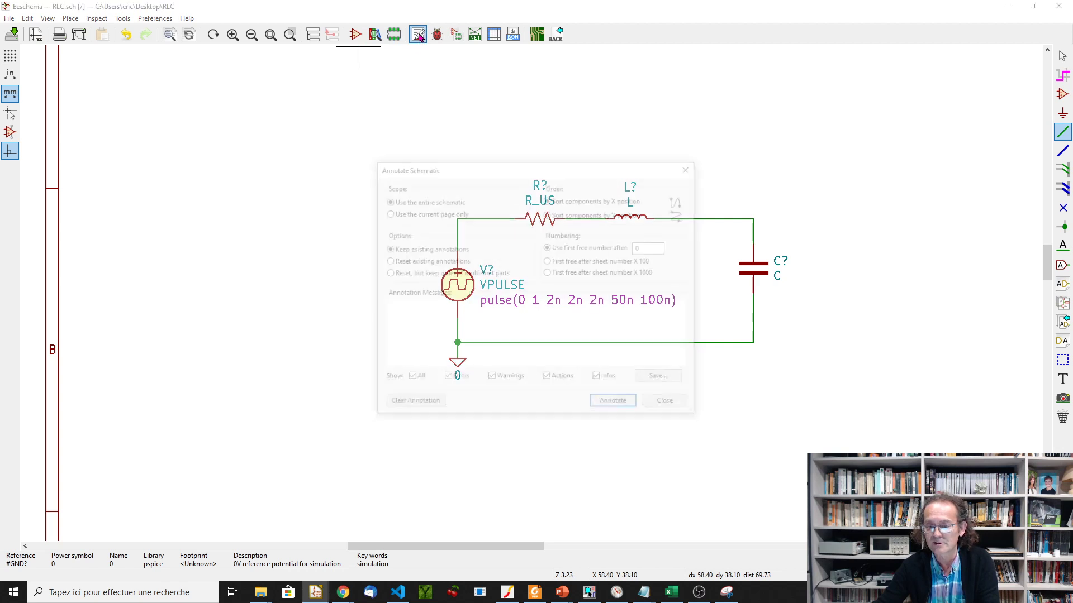
{"action": "left_click", "coordinate": [615, 405]}
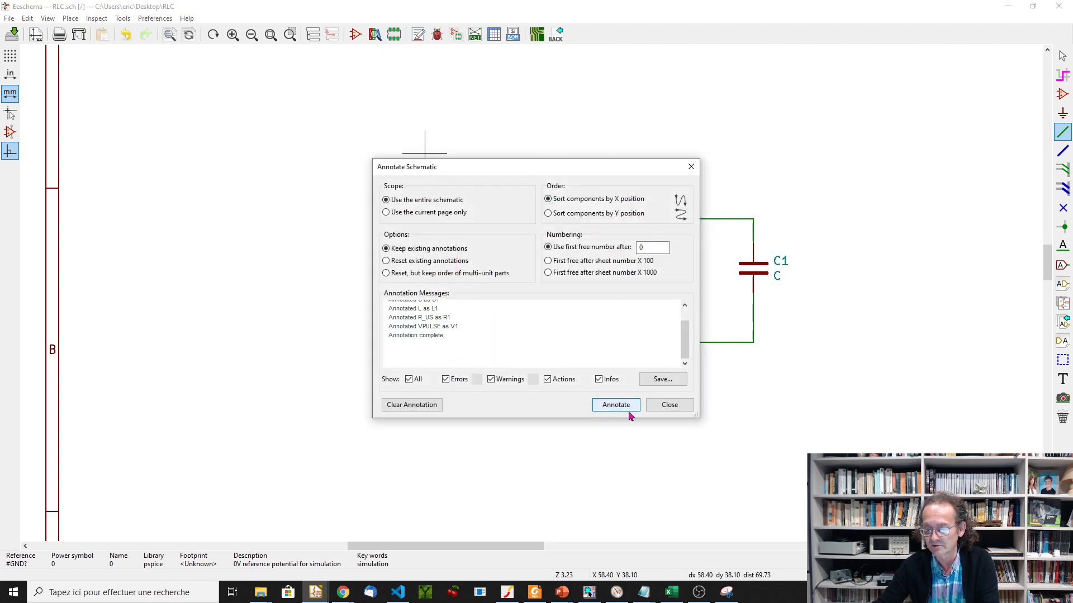
{"action": "left_click", "coordinate": [670, 406]}
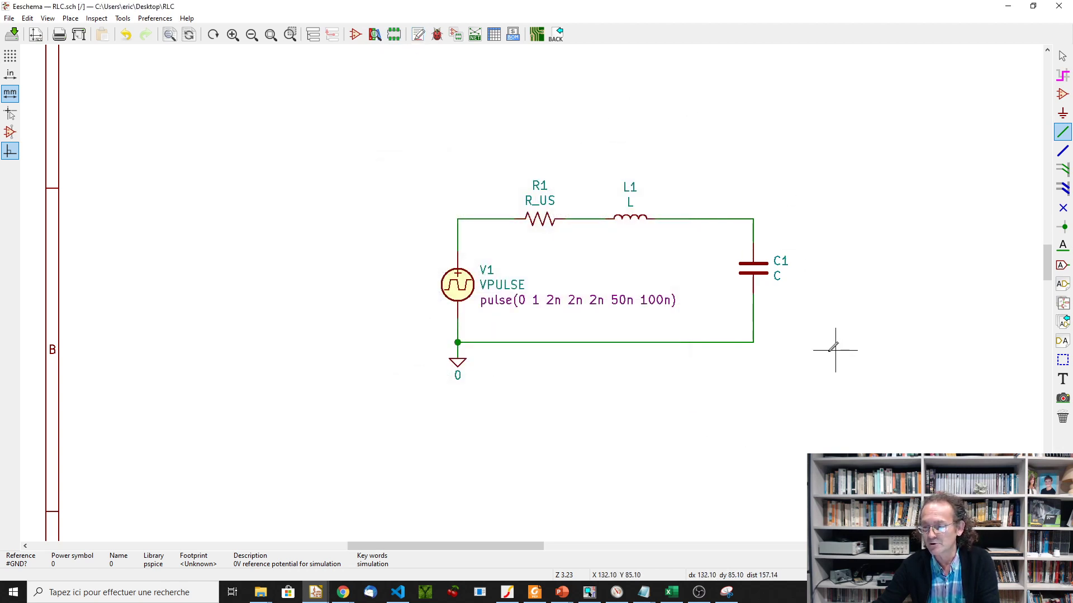
Step: Set the inductor's value to 1m and the capacitor's value to 1u
{"action": "double_click", "coordinate": [631, 201]}
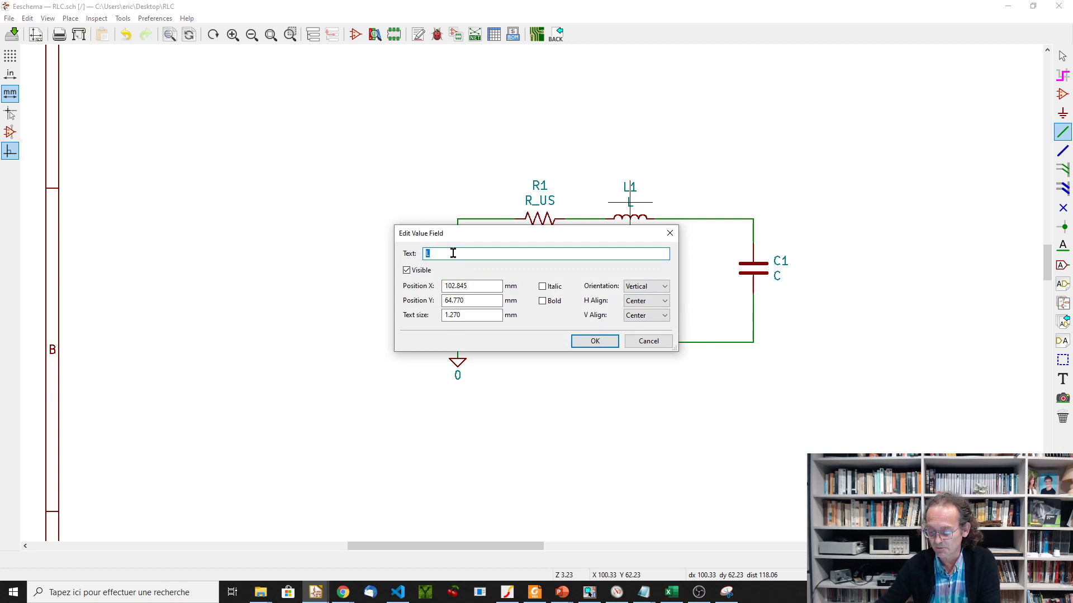
{"action": "key", "text": "Return"}
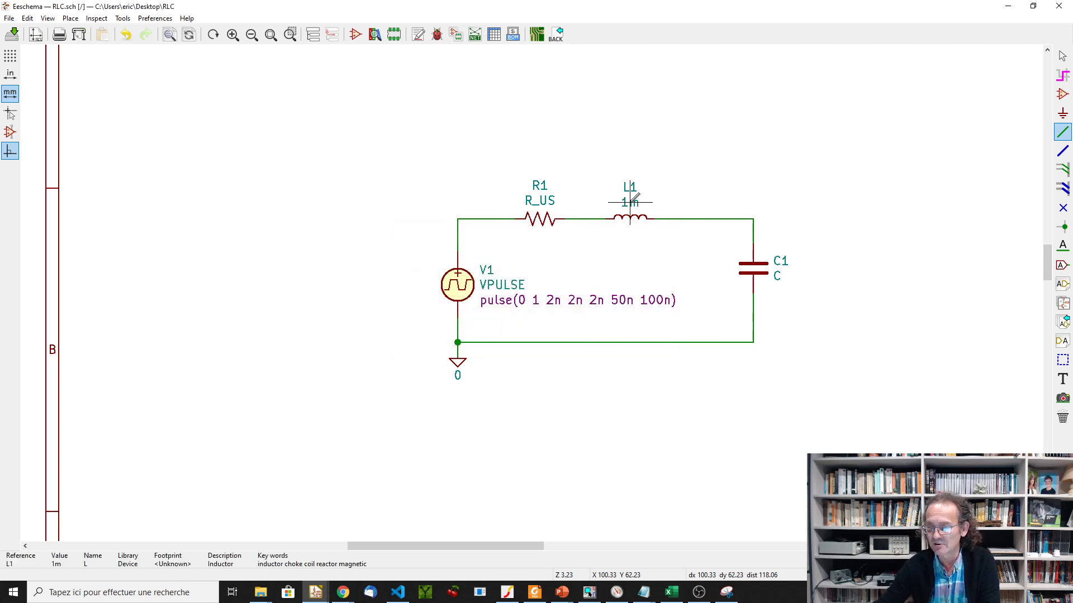
{"action": "double_click", "coordinate": [778, 274]}
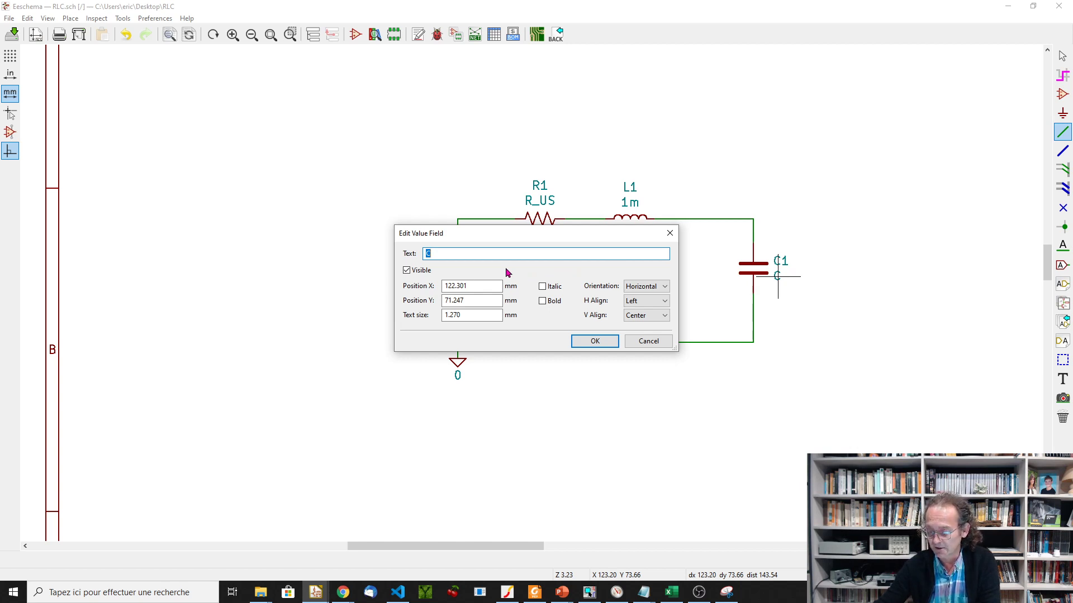
{"action": "key", "text": "Return"}
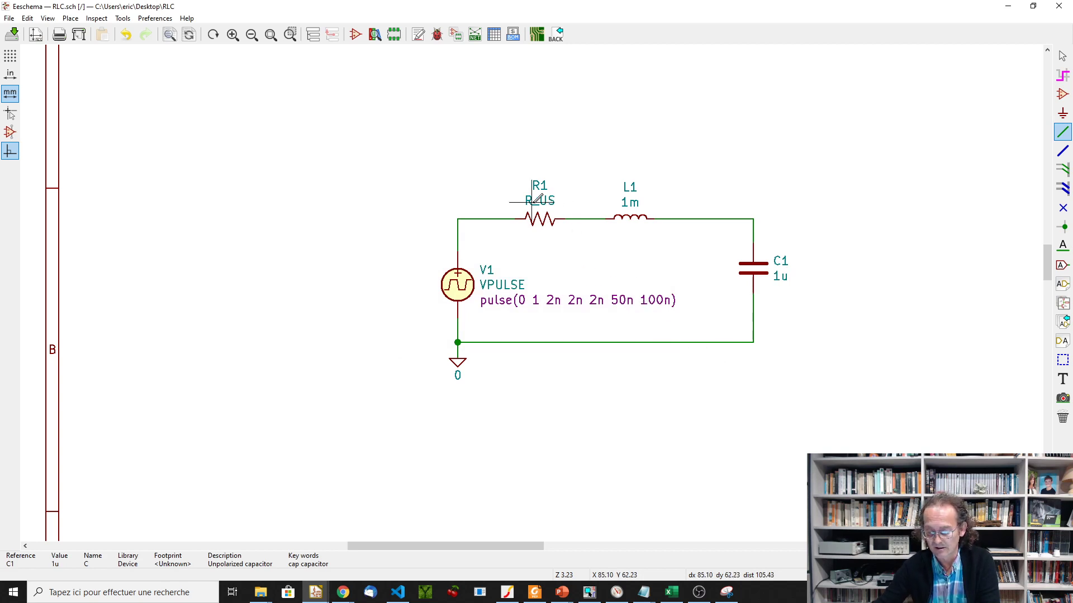
Step: Set the value of resistor R1 to 44
{"action": "key", "text": "v"}
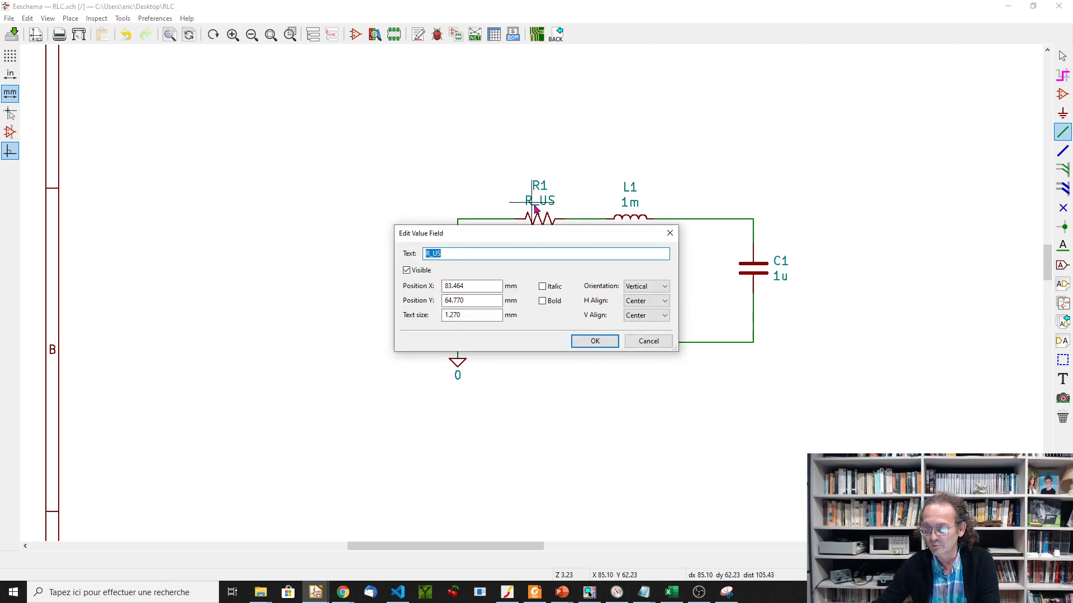
{"action": "left_click", "coordinate": [462, 254]}
{"action": "left_click_drag", "start_coordinate": [462, 255], "coordinate": [418, 252]}
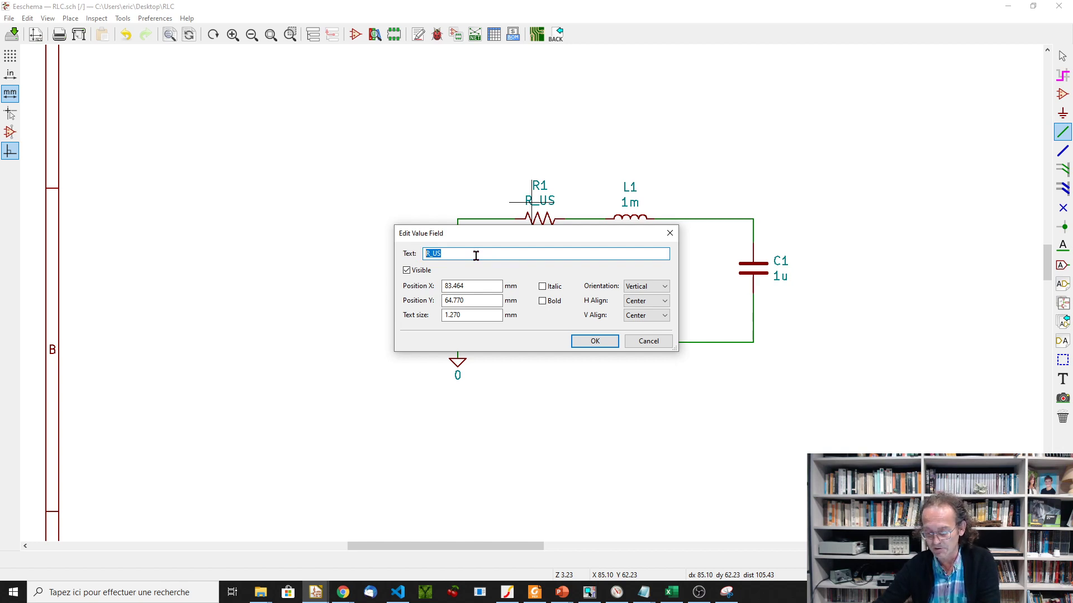
{"action": "type", "text": "44"}
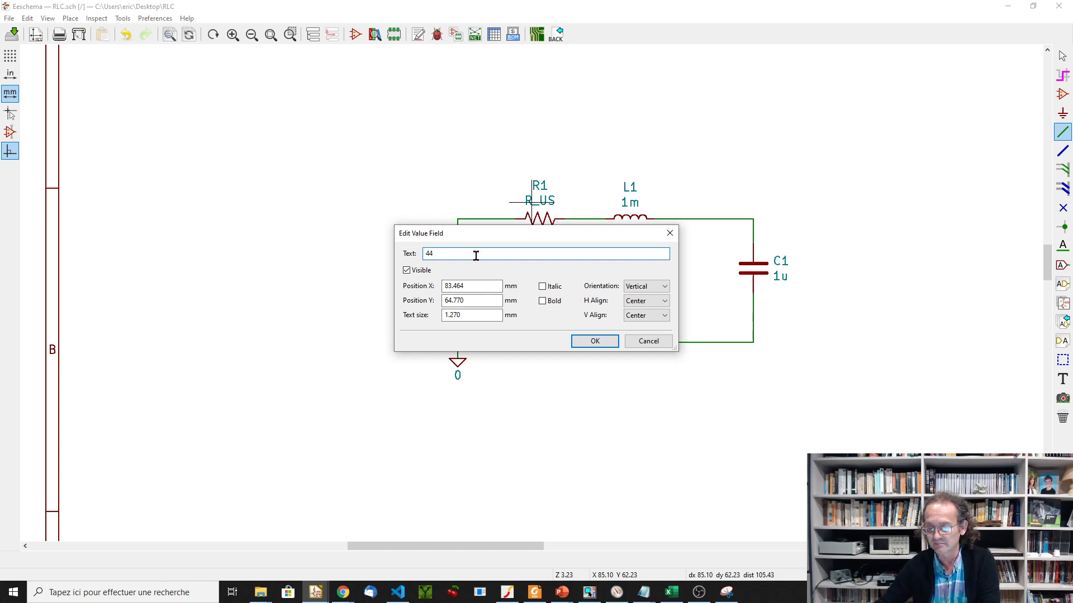
{"action": "key", "text": "Return"}
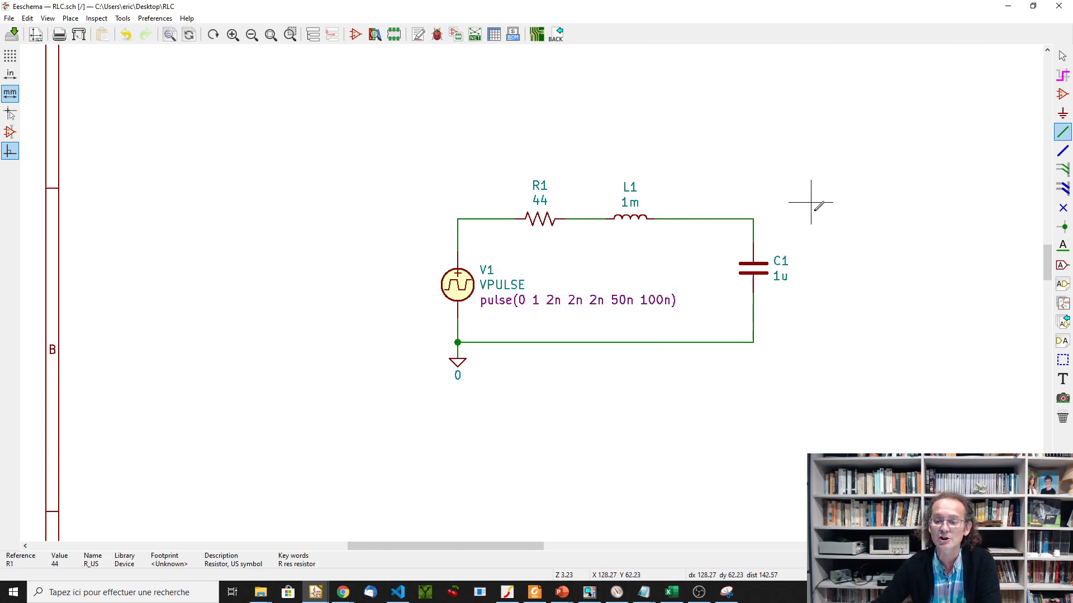
Step: Place an output-shaped global label "Sortie" just to the right of the loop's corner above the capacitor, with its connection point facing the loop
{"action": "left_click", "coordinate": [1063, 266]}
{"action": "left_click", "coordinate": [790, 201]}
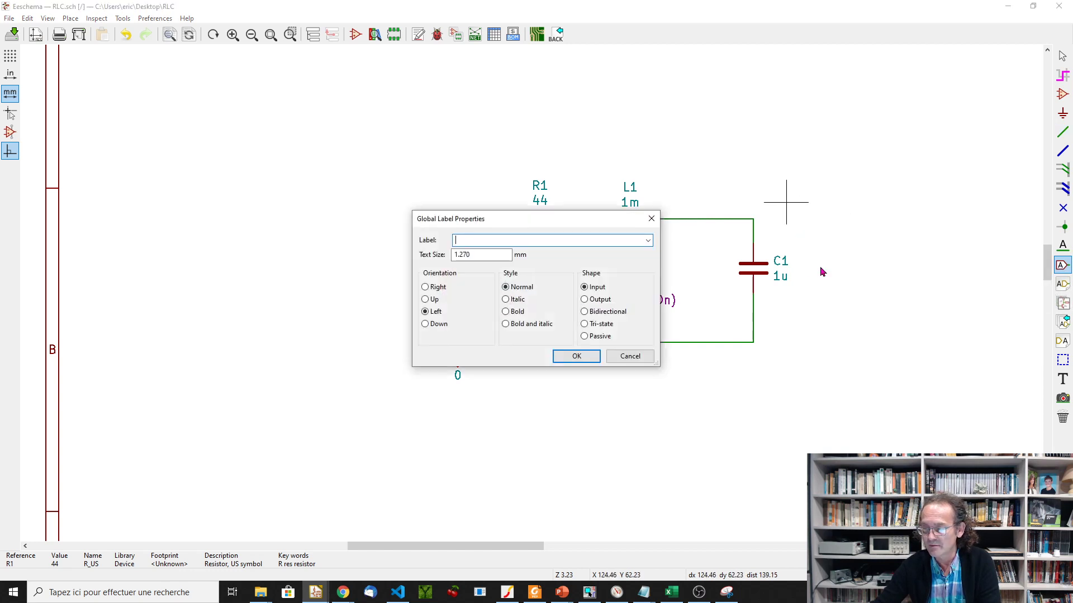
{"action": "left_click", "coordinate": [600, 300]}
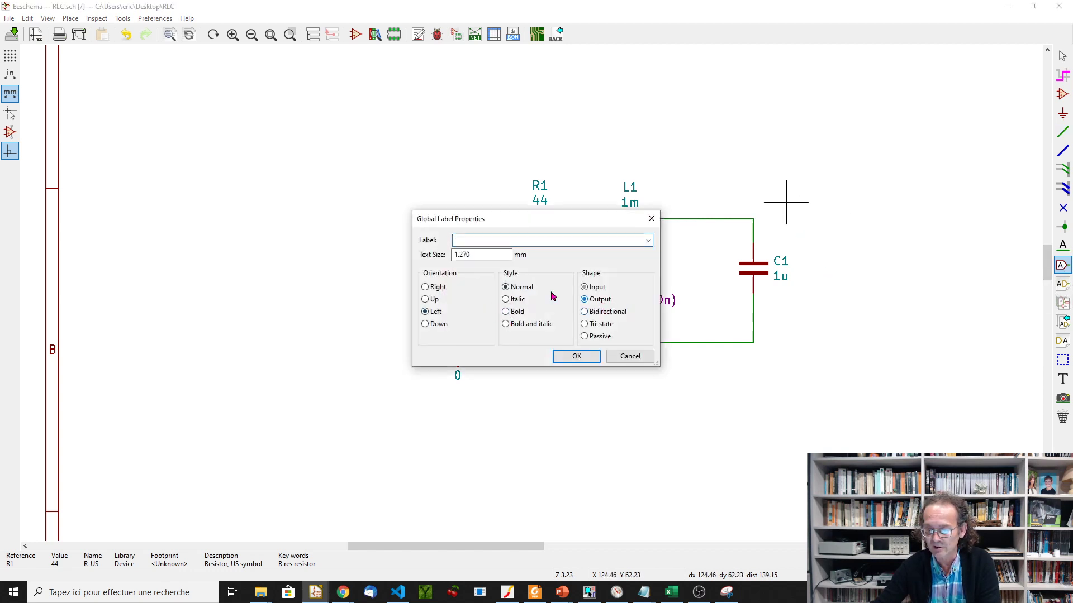
{"action": "left_click", "coordinate": [497, 240]}
{"action": "type", "text": "Sortie"}
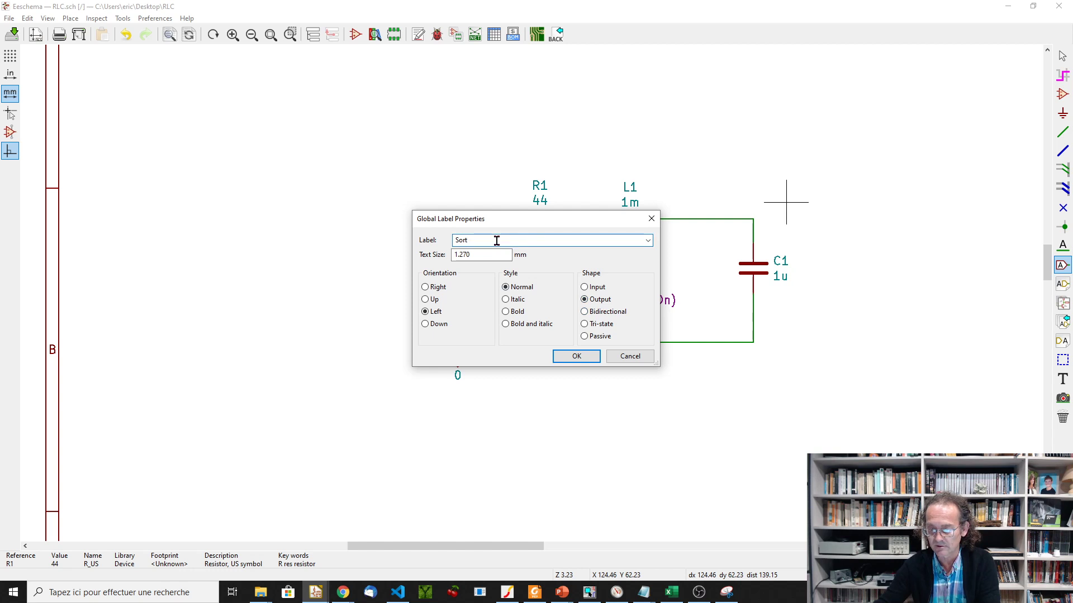
{"action": "left_click", "coordinate": [575, 357]}
{"action": "key", "text": "r"}
{"action": "key", "text": "r"}
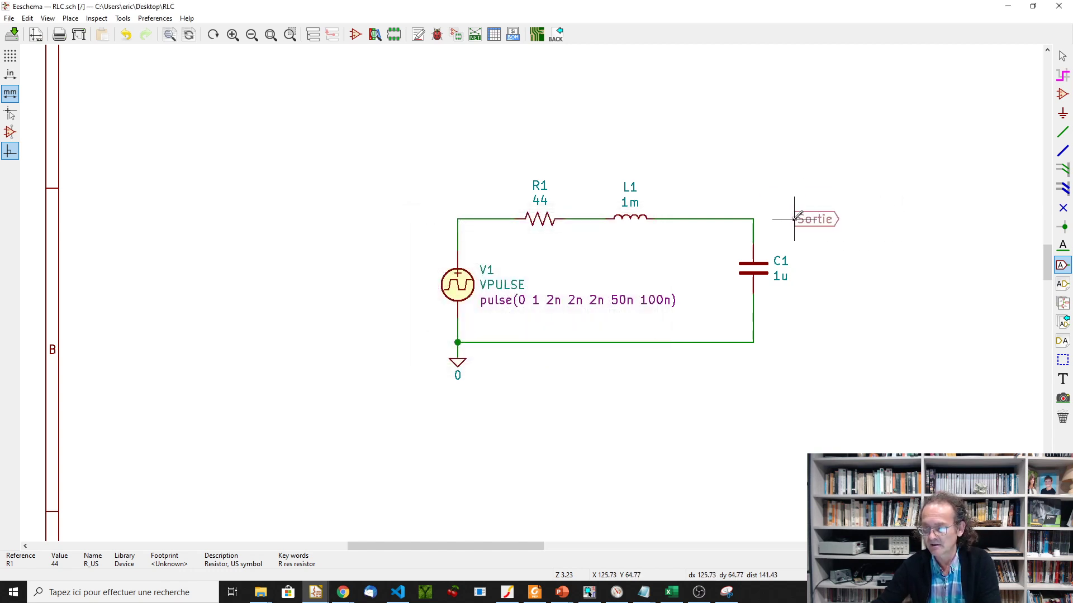
{"action": "left_click", "coordinate": [778, 219]}
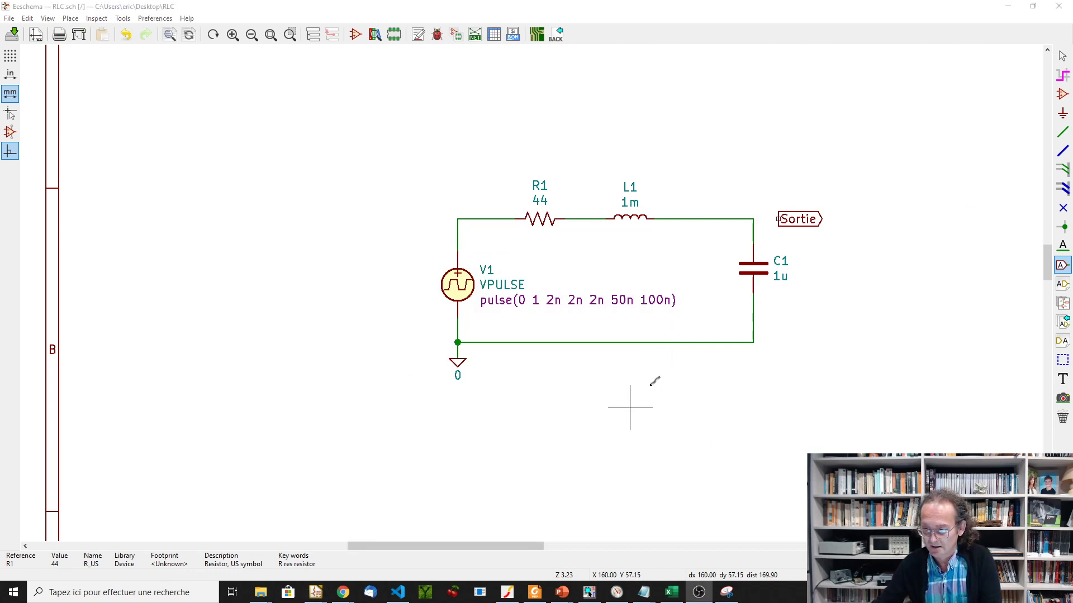
{"action": "left_click", "coordinate": [763, 224]}
{"action": "key", "text": "Escape"}
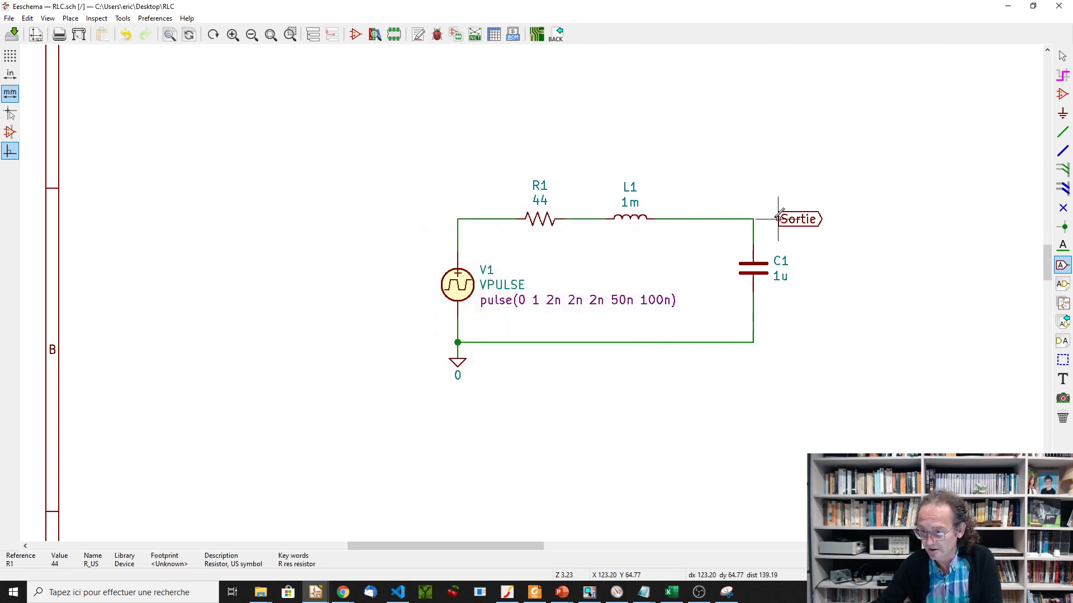
{"action": "left_click", "coordinate": [772, 226]}
{"action": "key", "text": "Escape"}
Step: Wire the Sortie label to the loop's corner above the capacitor
{"action": "key", "text": "Escape"}
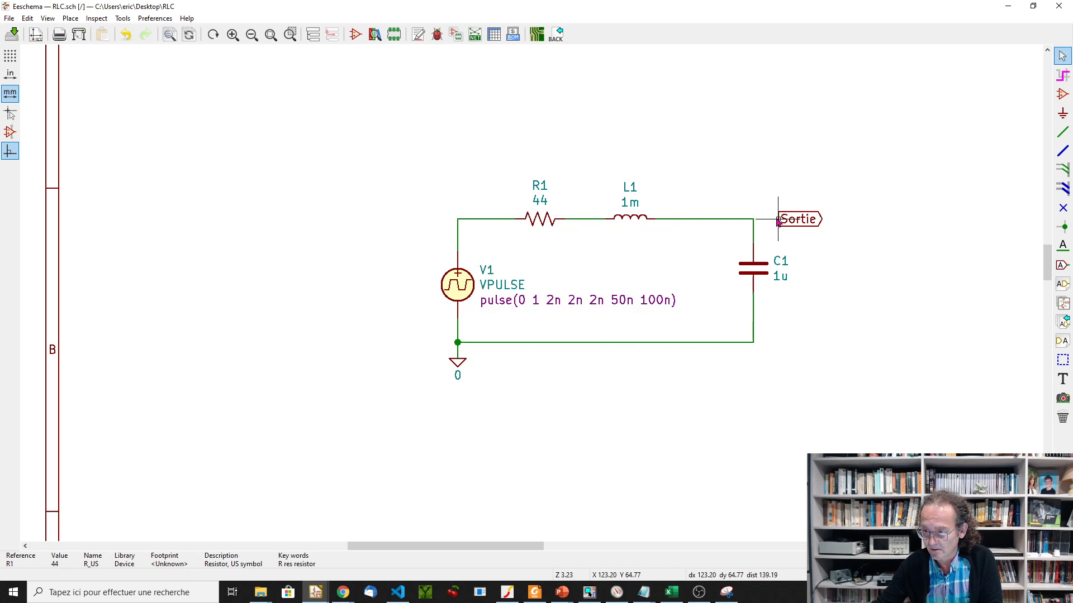
{"action": "key", "text": "w"}
{"action": "left_click", "coordinate": [753, 219]}
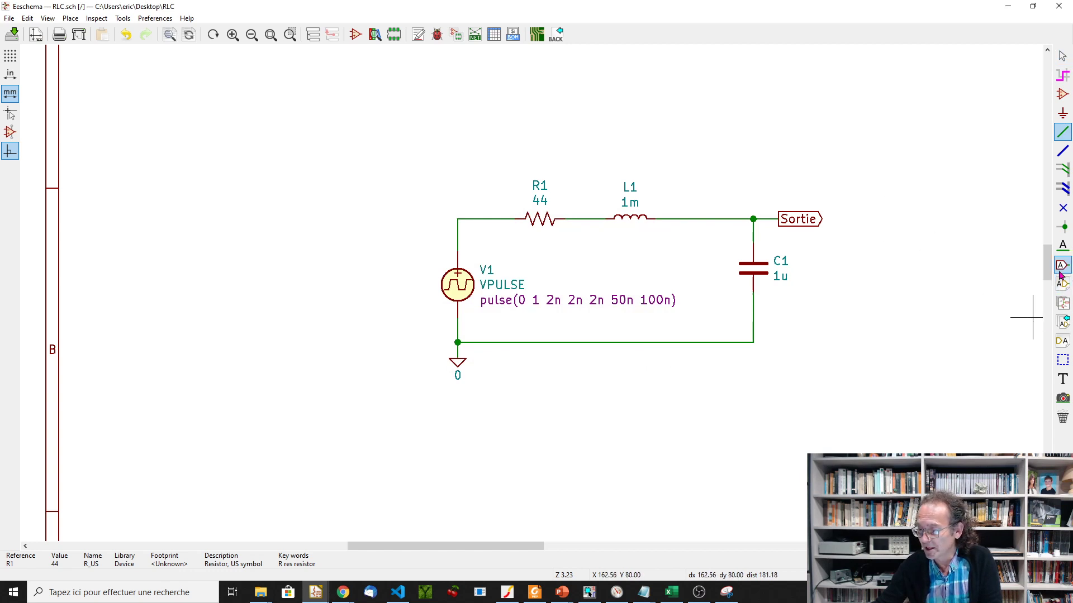
Step: Place a local net label "Entree" on the loop's corner above the pulse source
{"action": "left_click", "coordinate": [1061, 249]}
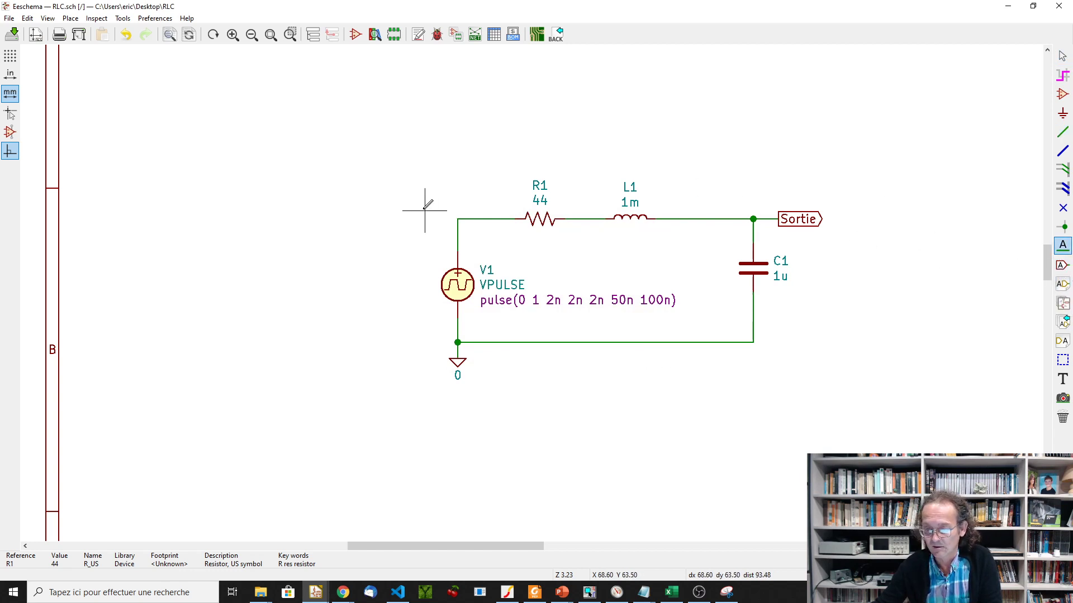
{"action": "left_click", "coordinate": [465, 219]}
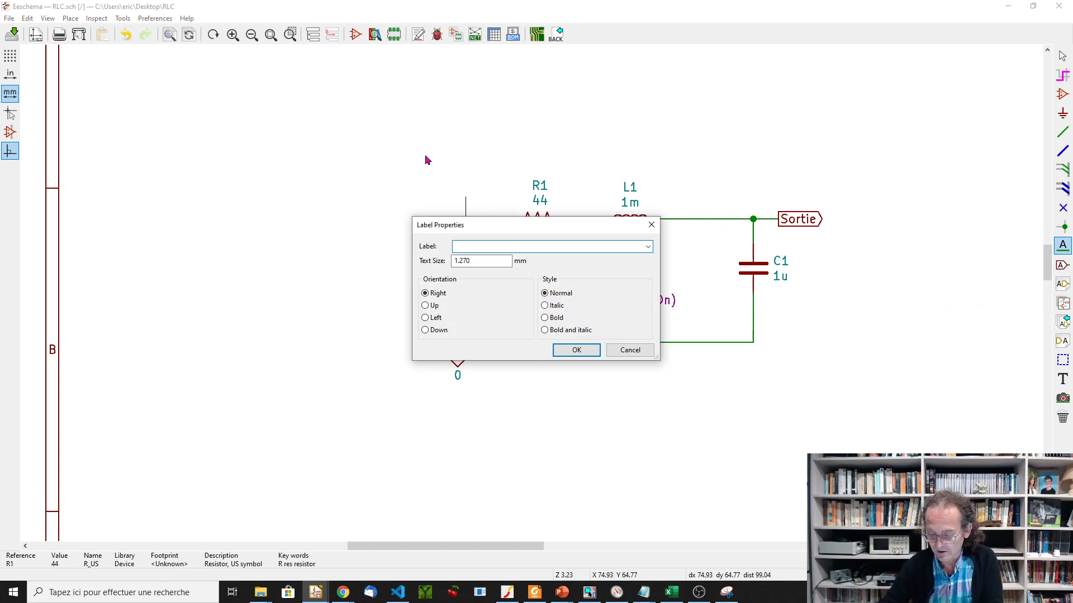
{"action": "type", "text": "Entree"}
{"action": "key", "text": "Return"}
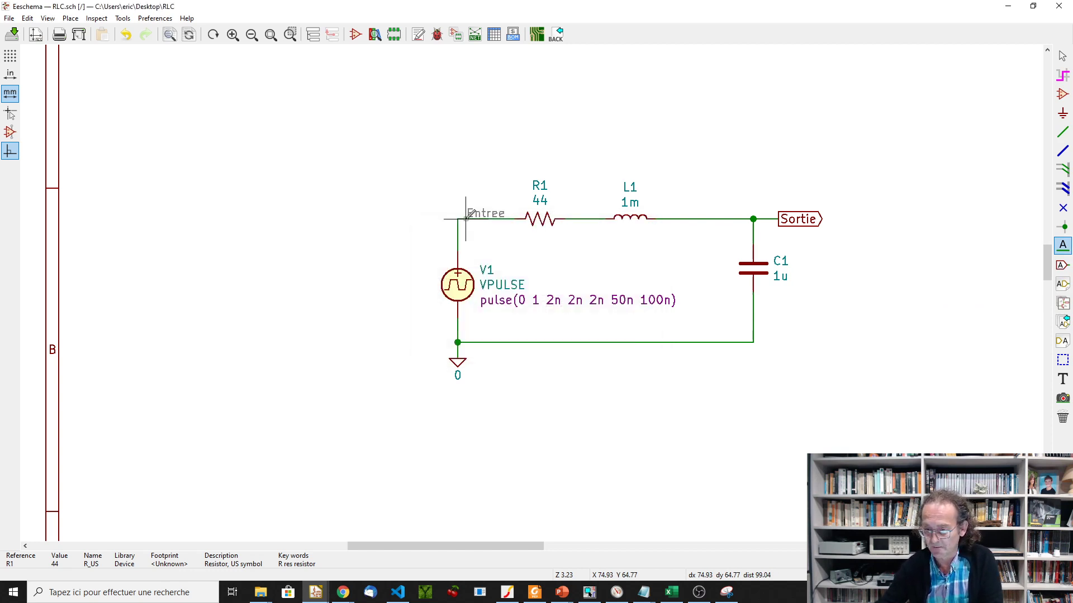
{"action": "left_click", "coordinate": [457, 219]}
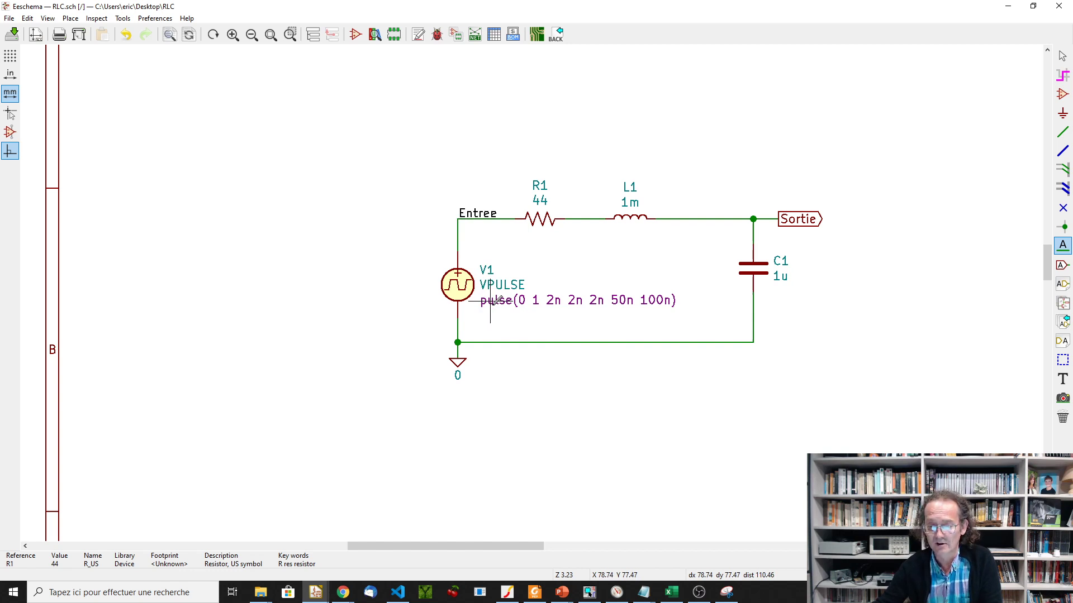
{"action": "scroll", "coordinate": [492, 301], "scroll_direction": "up", "scroll_amount": 3}
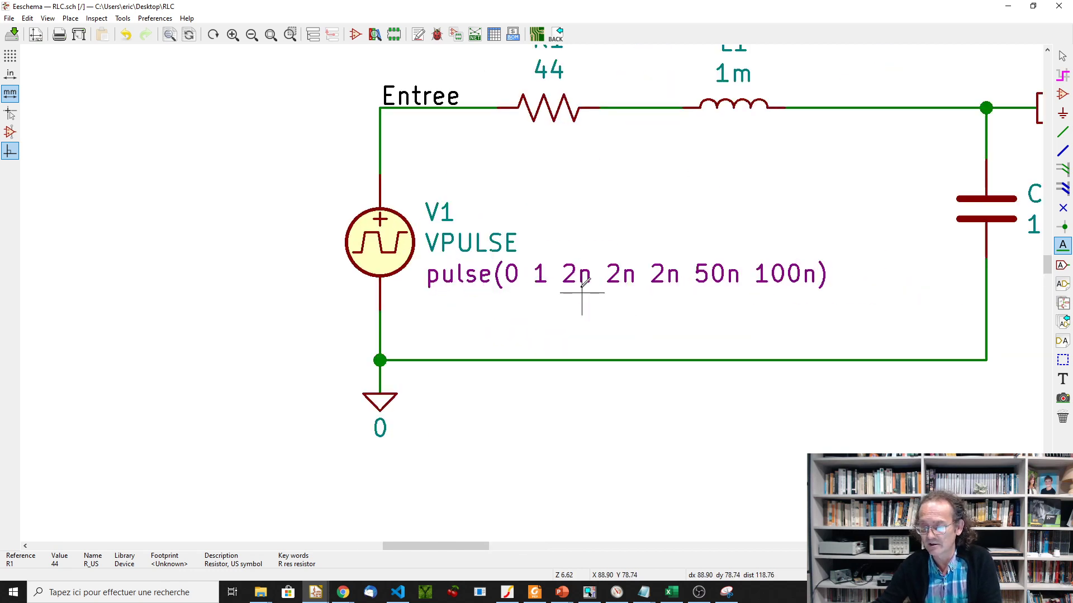
{"action": "scroll", "coordinate": [582, 290], "scroll_direction": "down", "scroll_amount": 1}
{"action": "double_click", "coordinate": [441, 284]}
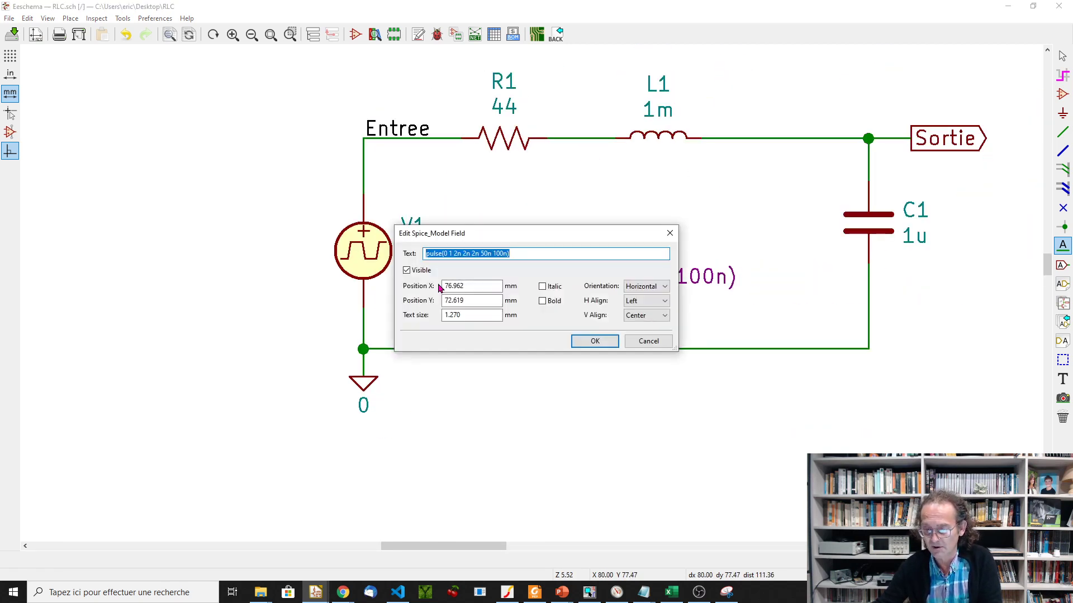
{"action": "left_click", "coordinate": [506, 253]}
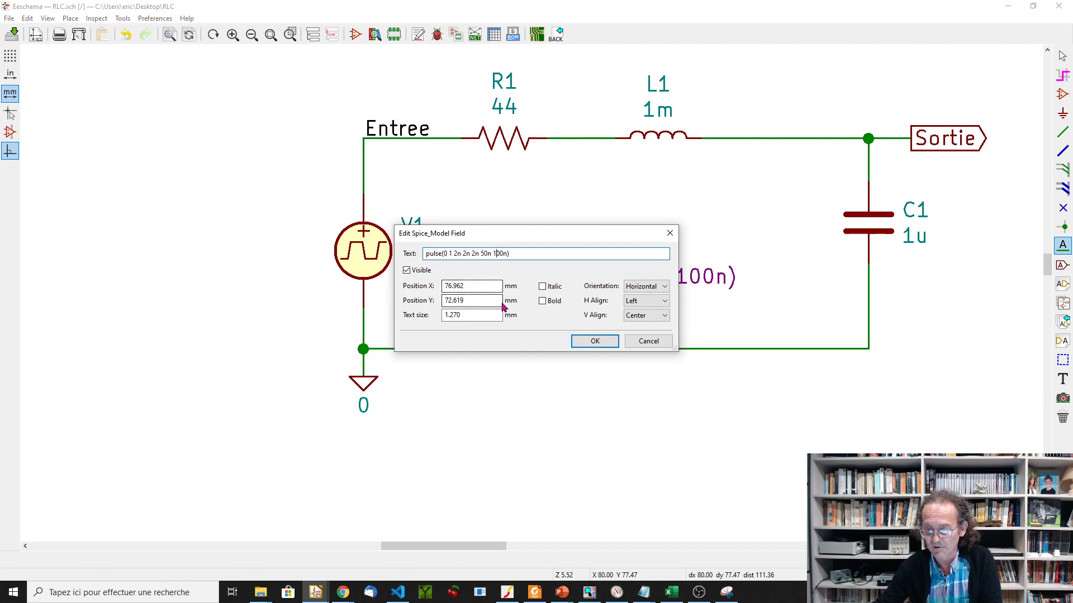
{"action": "left_click", "coordinate": [647, 342]}
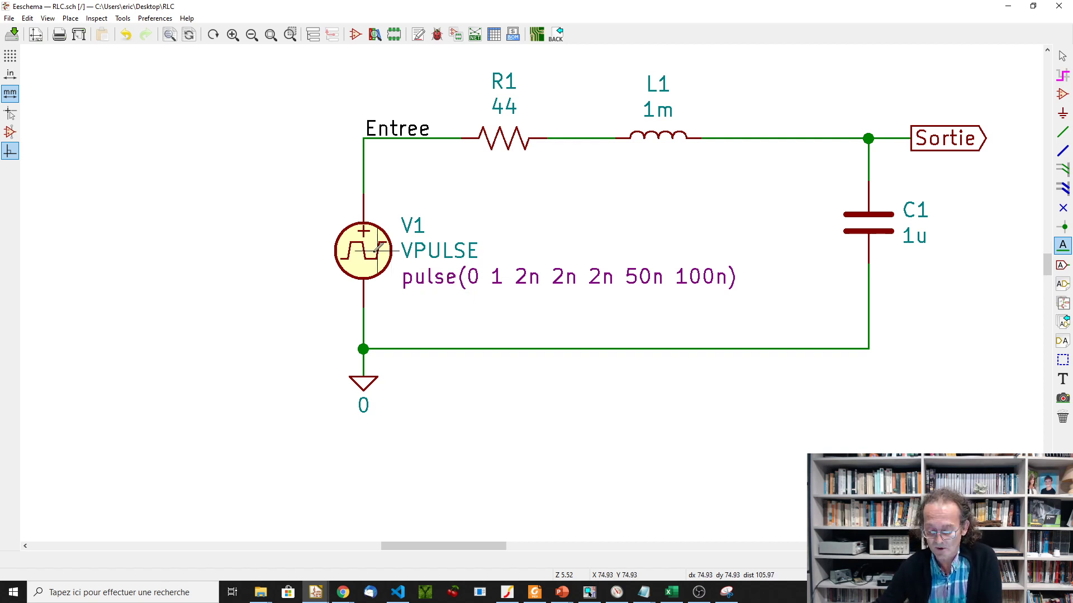
Step: Open the Spice model of pulse source V1 and set the pulse's initial value to -1
{"action": "double_click", "coordinate": [373, 248]}
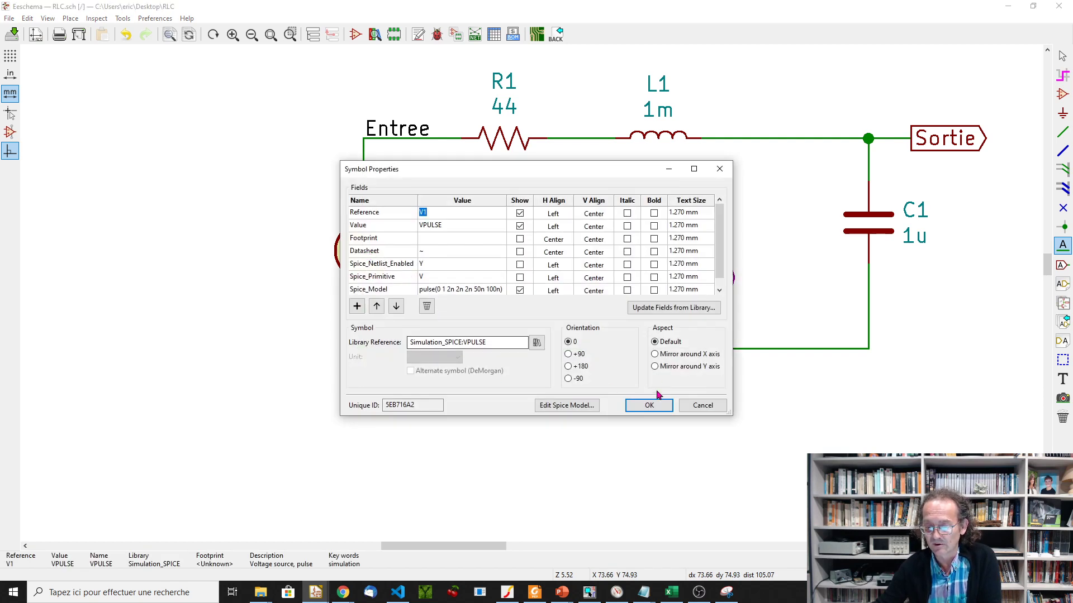
{"action": "left_click_drag", "start_coordinate": [473, 169], "coordinate": [546, 172]}
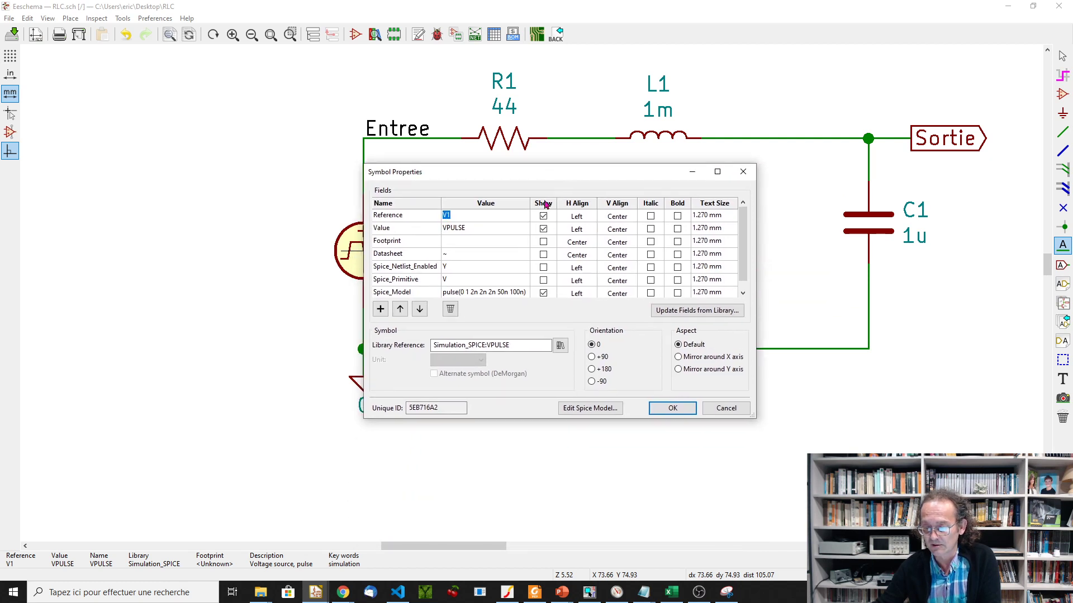
{"action": "left_click", "coordinate": [590, 410]}
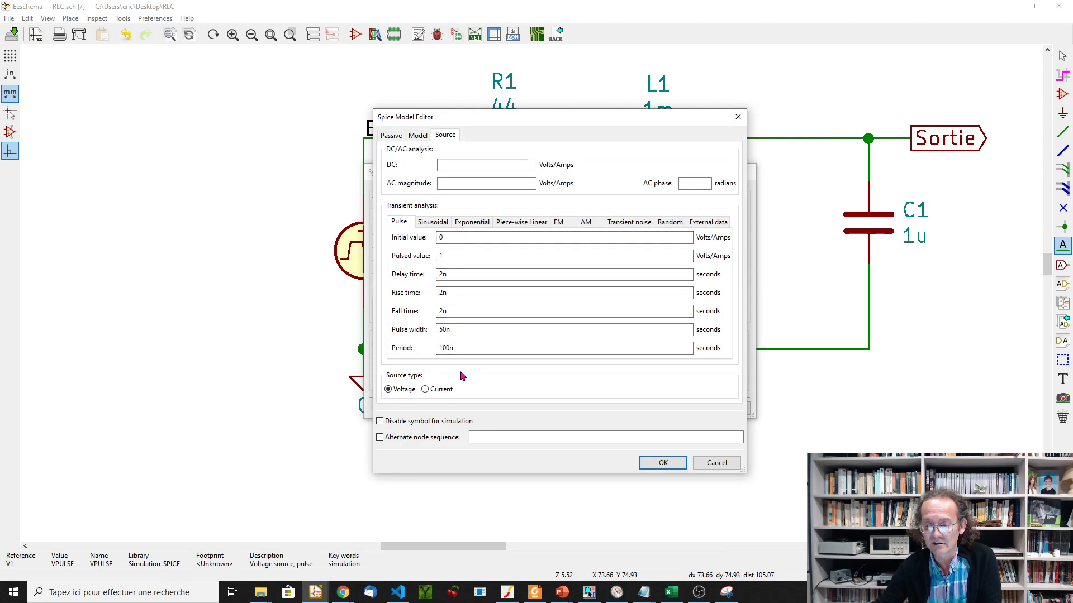
{"action": "left_click", "coordinate": [453, 237]}
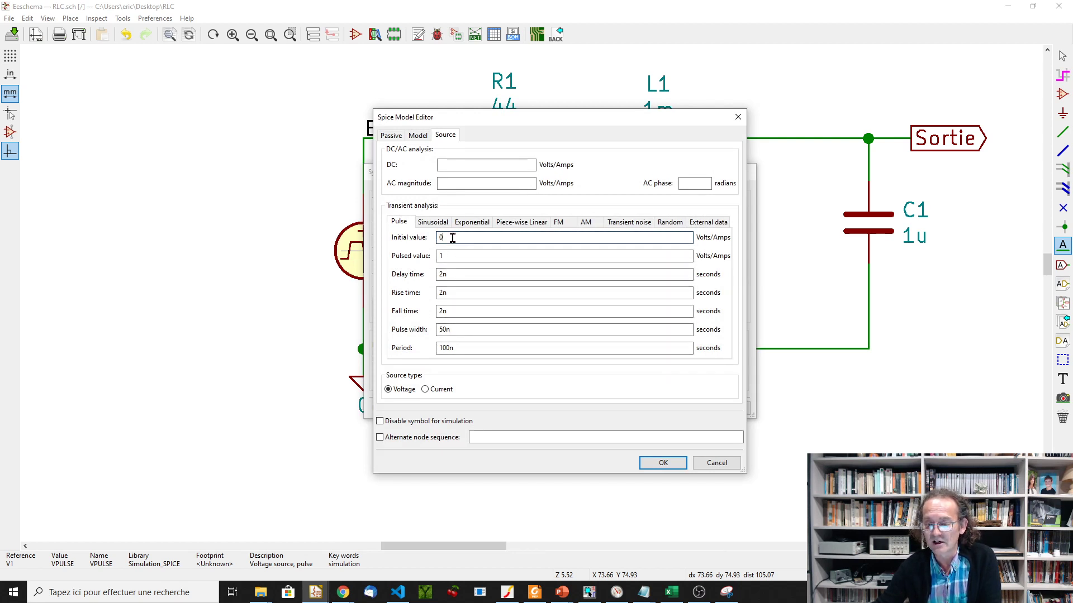
{"action": "type", "text": "-1"}
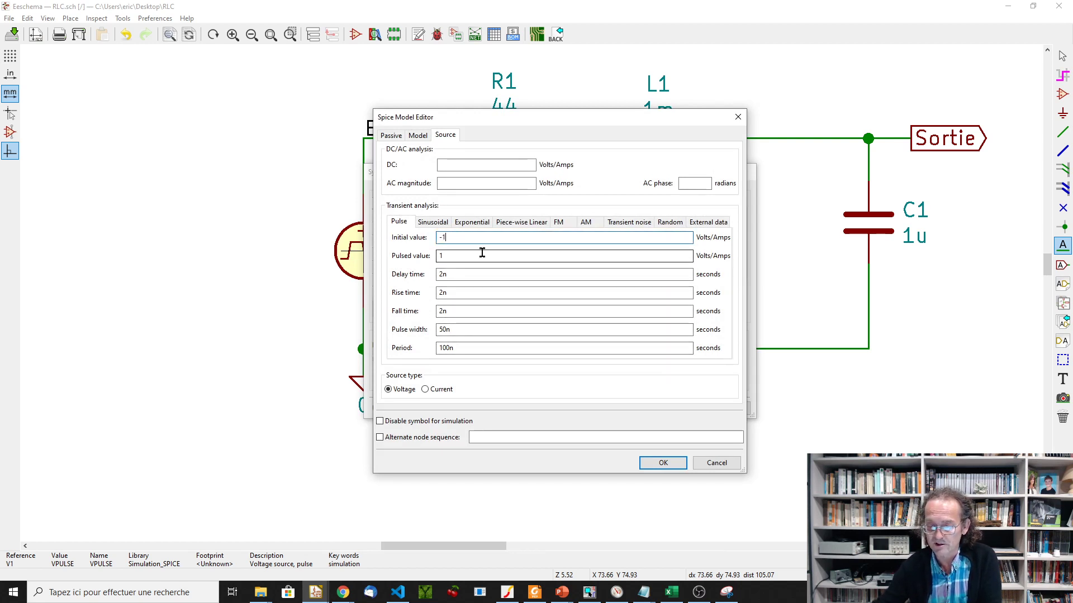
{"action": "left_click", "coordinate": [462, 258]}
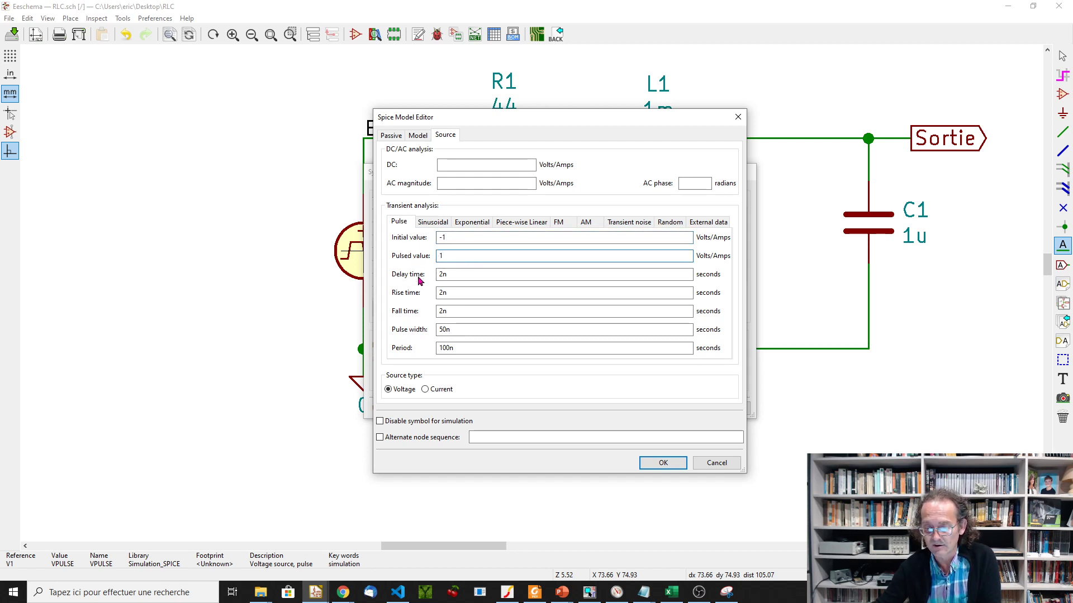
Step: Set the pulse's delay time, rise time and fall time to 1u each in V1's Spice model
{"action": "left_click", "coordinate": [459, 275]}
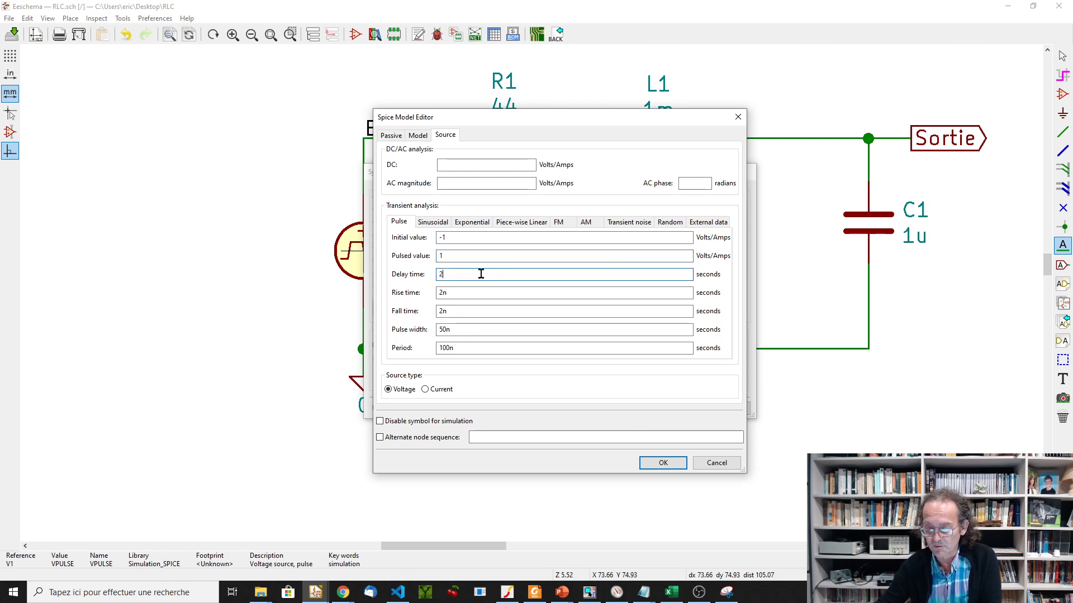
{"action": "key", "text": "BackSpace"}
{"action": "type", "text": "1u"}
{"action": "left_click", "coordinate": [466, 291]}
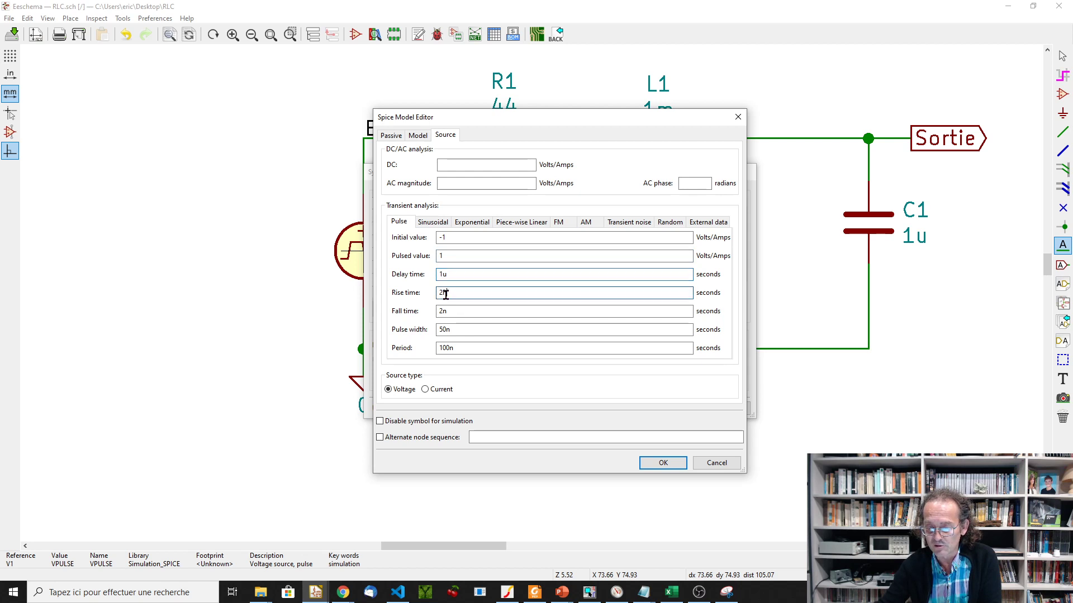
{"action": "key", "text": "BackSpace"}
{"action": "key", "text": "BackSpace"}
{"action": "type", "text": "1u"}
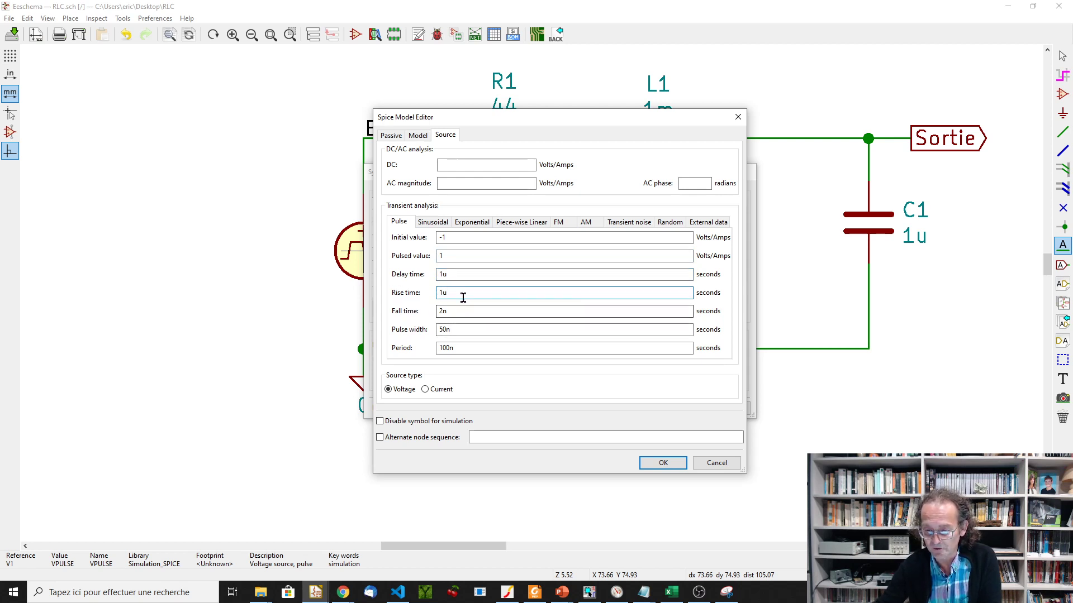
{"action": "left_click", "coordinate": [460, 276]}
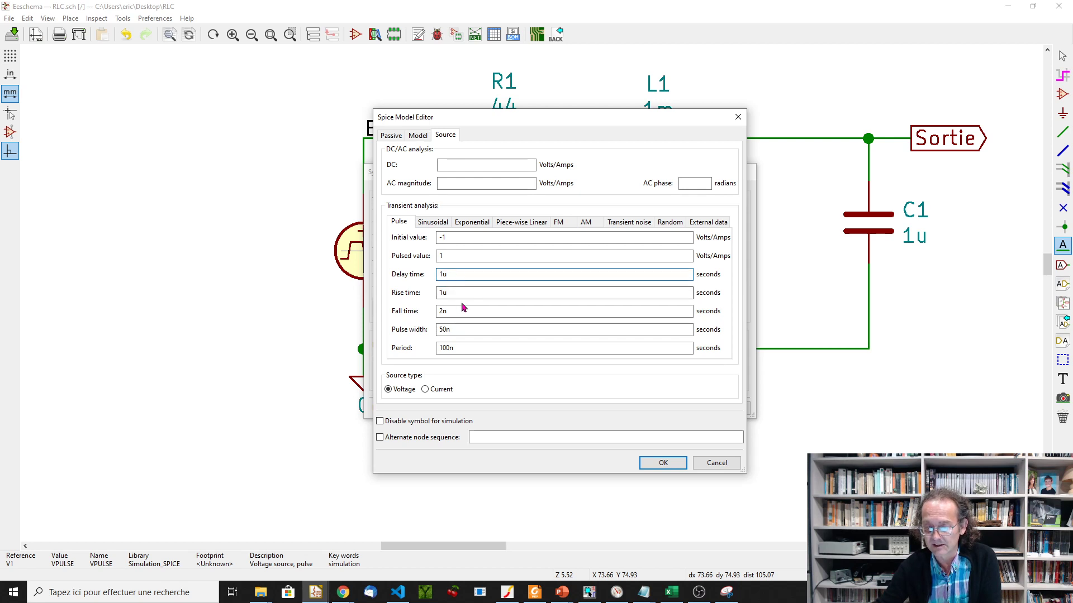
{"action": "double_click", "coordinate": [445, 311]}
{"action": "type", "text": "1u"}
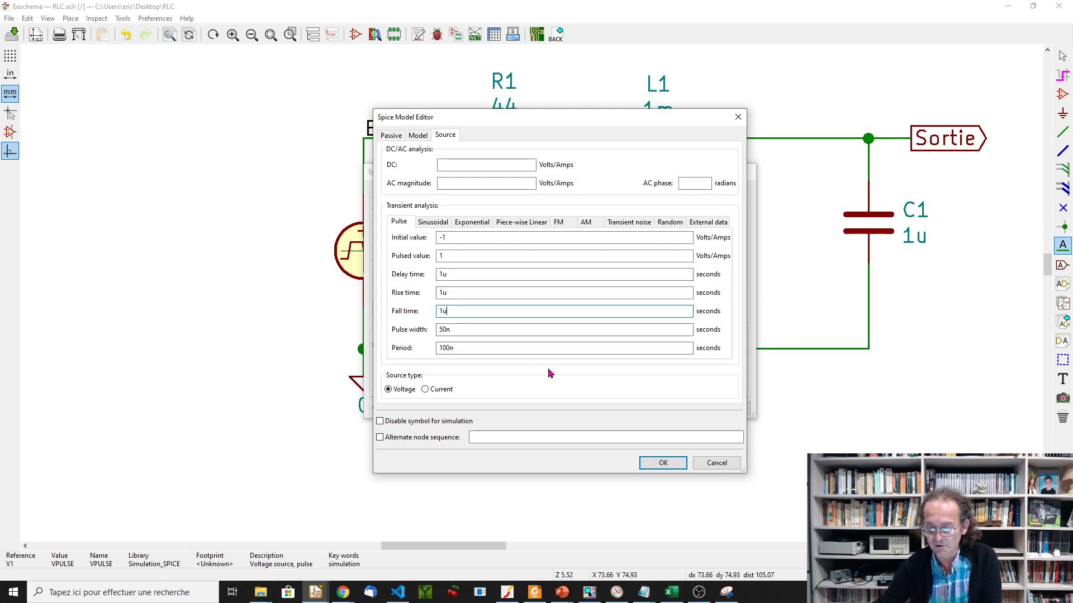
Step: Set the pulse width to 5m and the period to 10m
{"action": "left_click", "coordinate": [457, 330]}
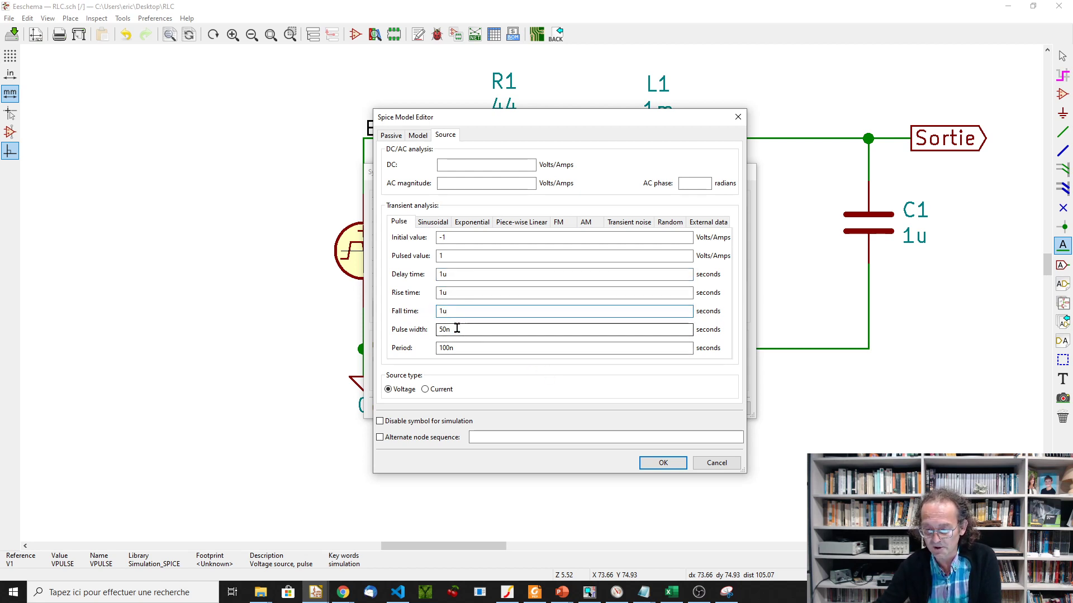
{"action": "double_click", "coordinate": [457, 330]}
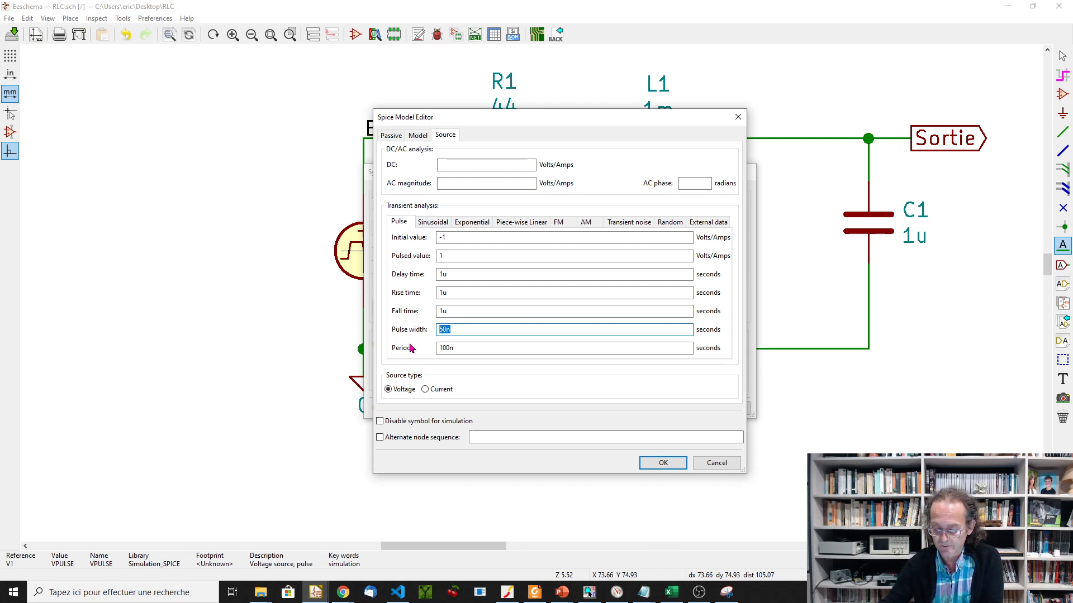
{"action": "type", "text": "5"}
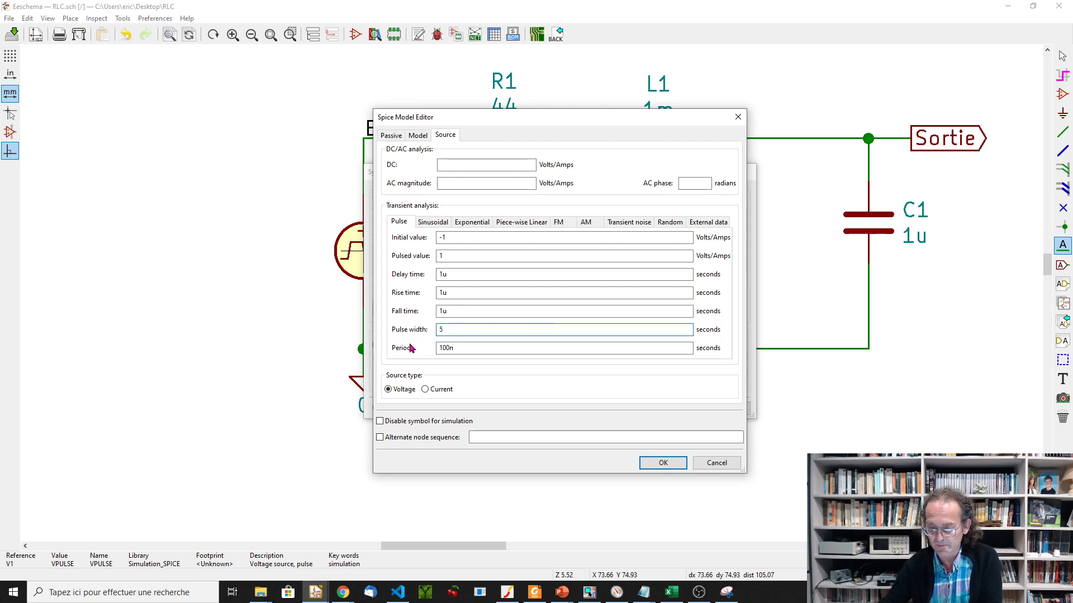
{"action": "type", "text": "ms"}
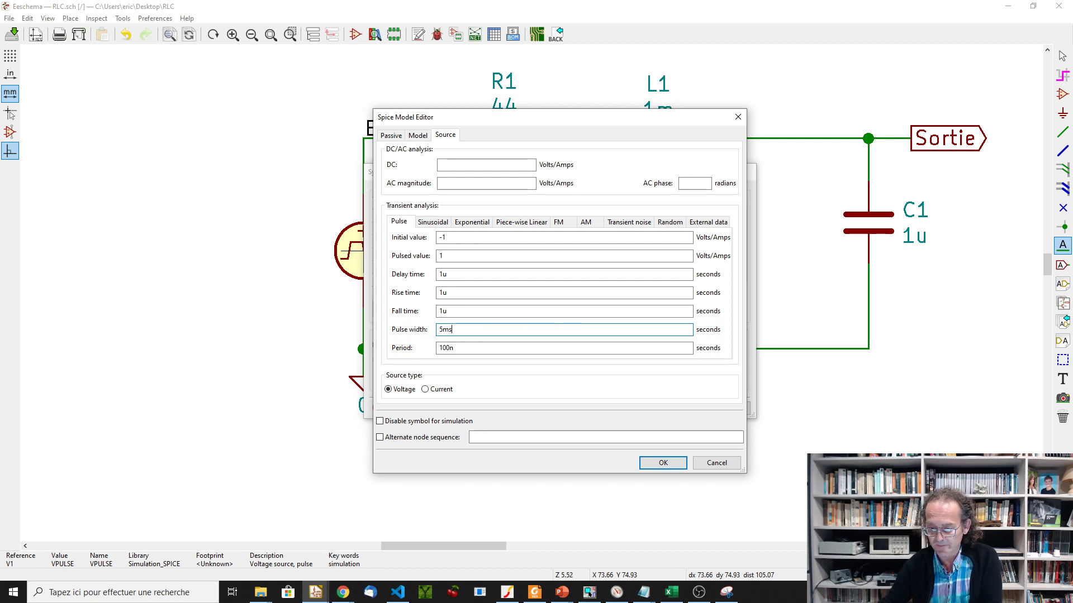
{"action": "left_click", "coordinate": [457, 347]}
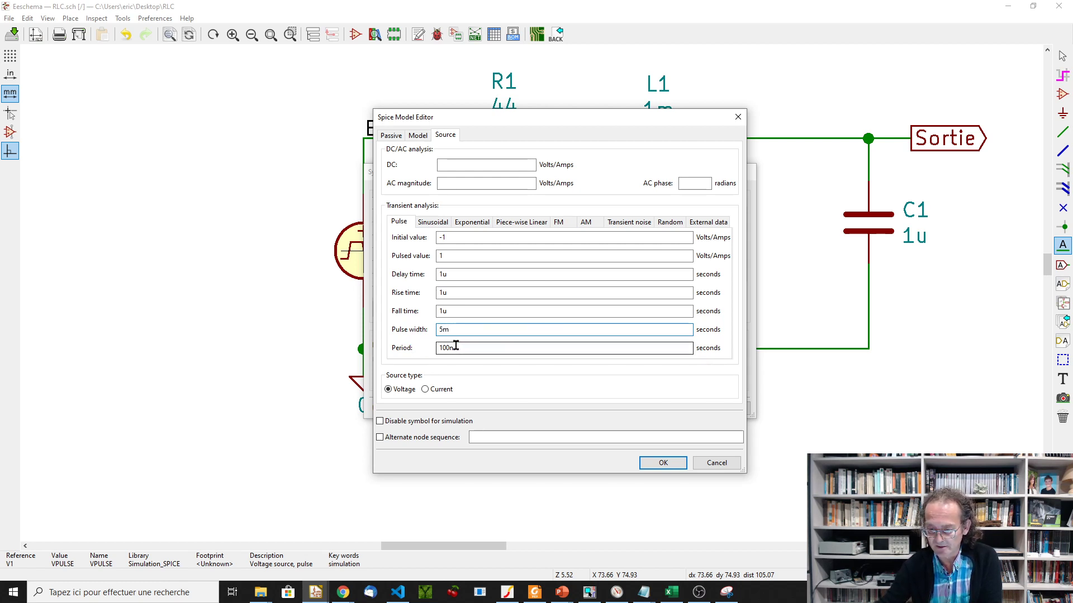
{"action": "type", "text": "m"}
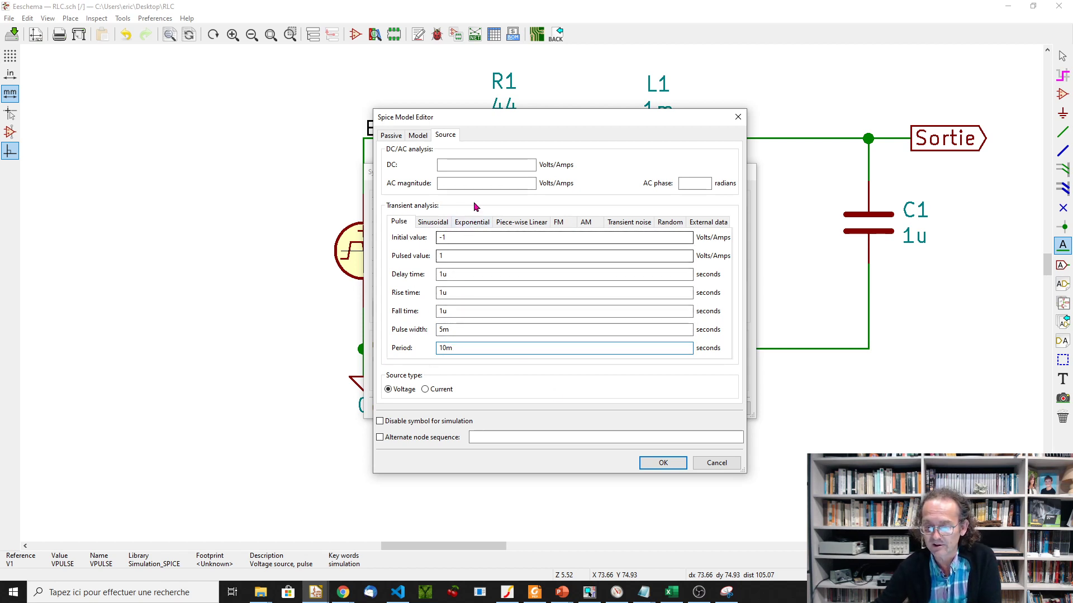
Step: Give V1 an AC magnitude of 1 and an AC phase of 0, and accept the Spice model and symbol properties
{"action": "left_click", "coordinate": [464, 182]}
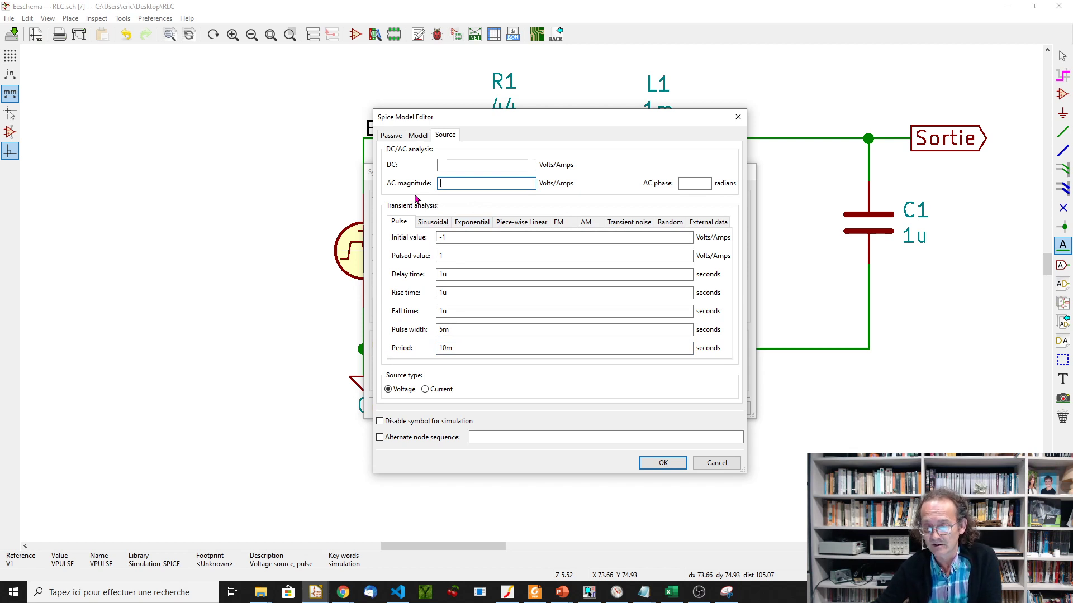
{"action": "type", "text": "1"}
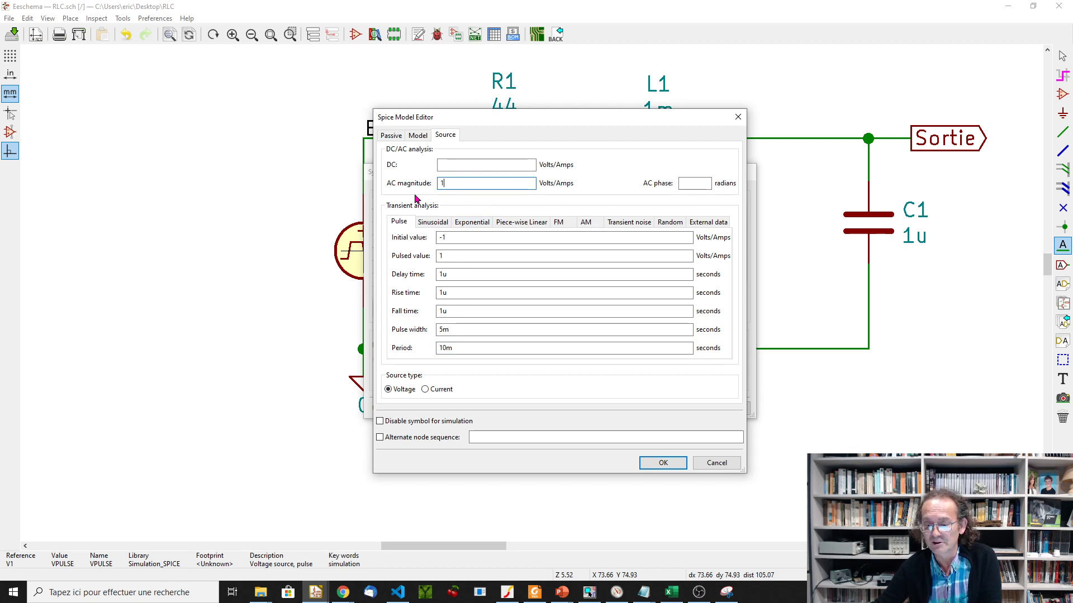
{"action": "left_click", "coordinate": [682, 184]}
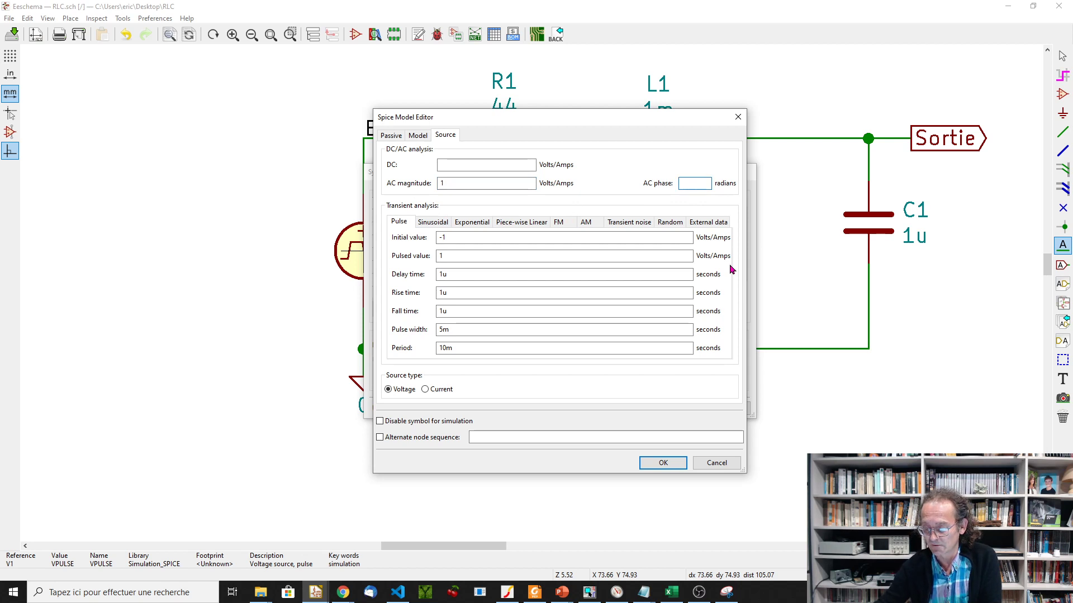
{"action": "type", "text": "0"}
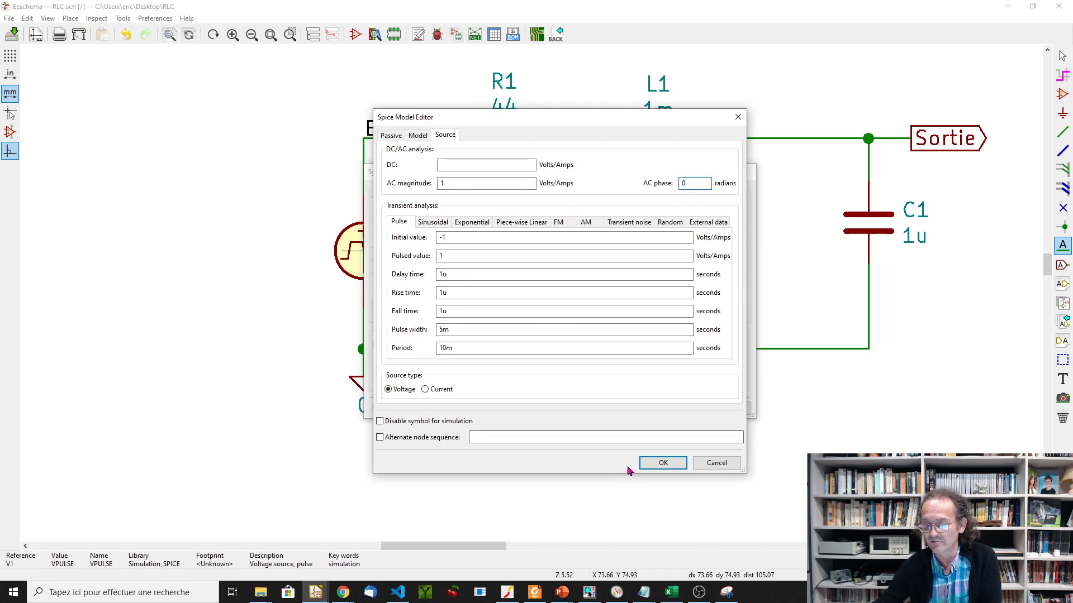
{"action": "left_click", "coordinate": [661, 463]}
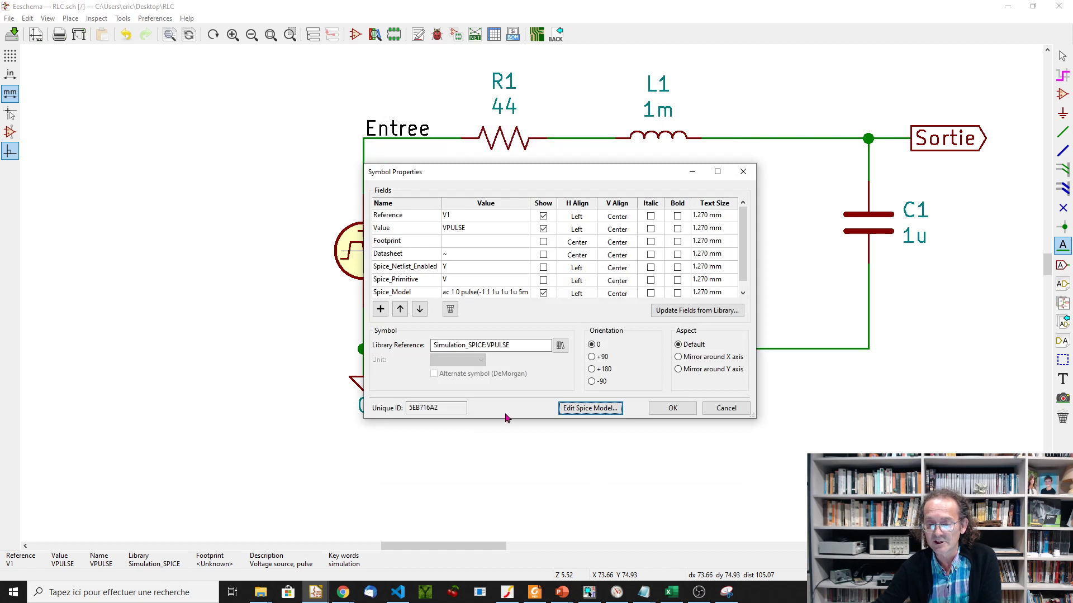
{"action": "left_click", "coordinate": [670, 410]}
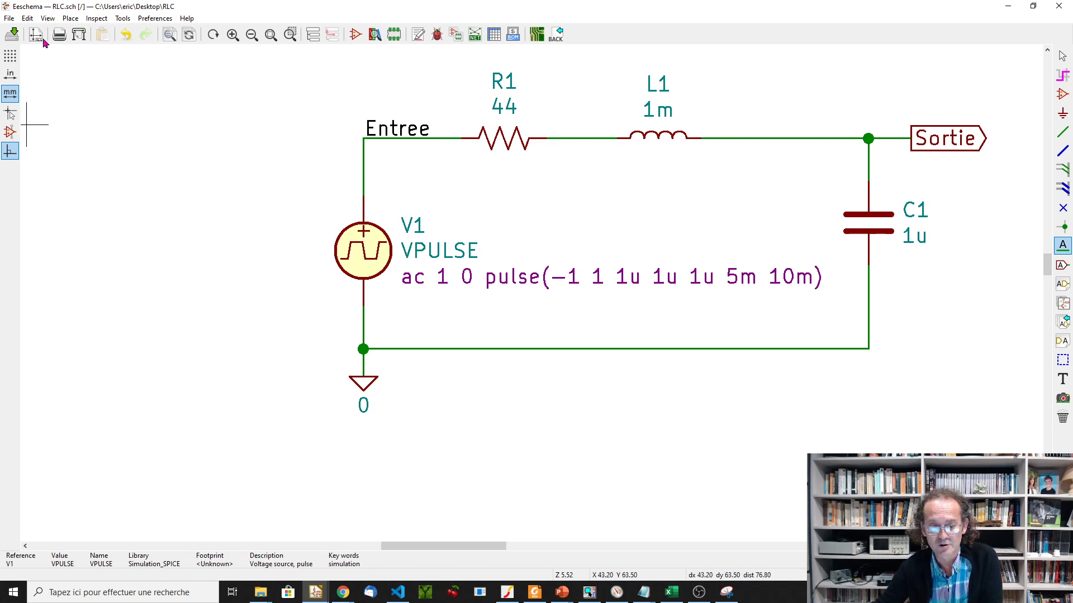
Step: Save the schematic and launch KiCad to LTspice by running the KicadToLTspice.bat simulator command from the Spice netlist export
{"action": "left_click", "coordinate": [12, 34]}
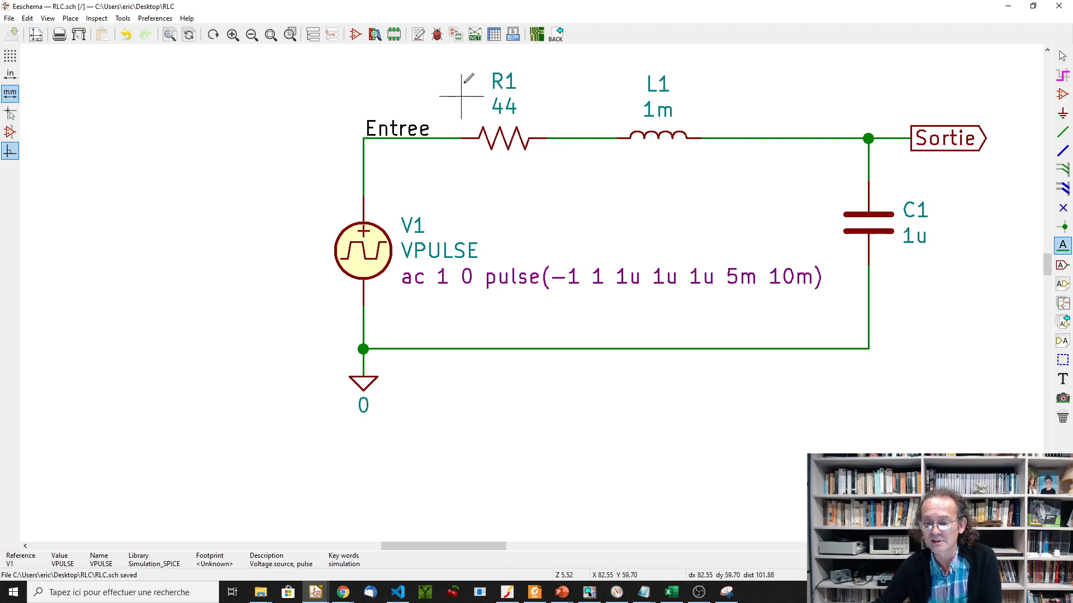
{"action": "left_click", "coordinate": [475, 36]}
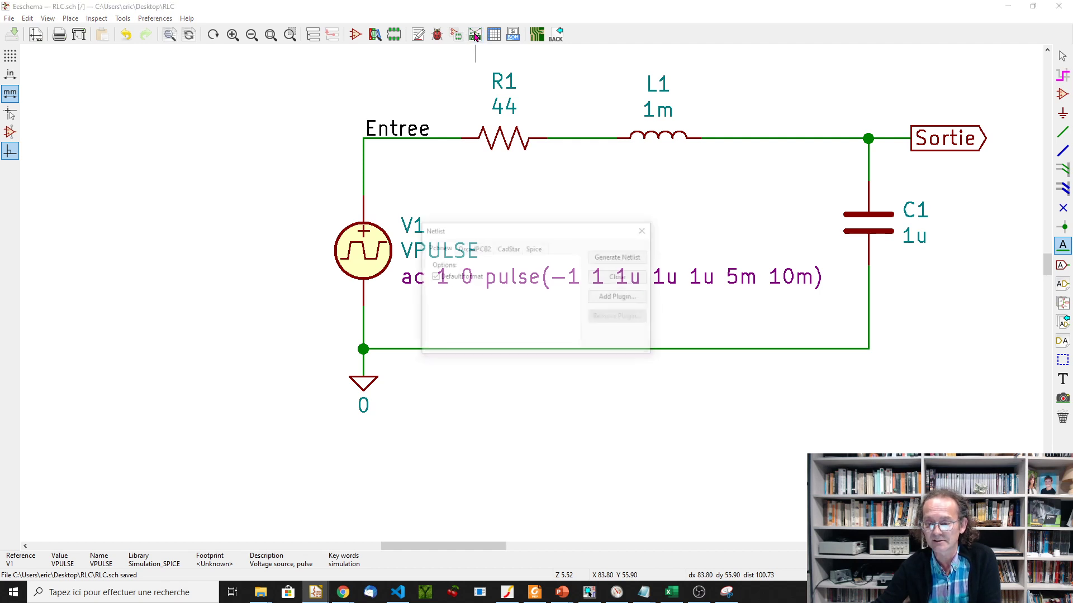
{"action": "left_click", "coordinate": [533, 249]}
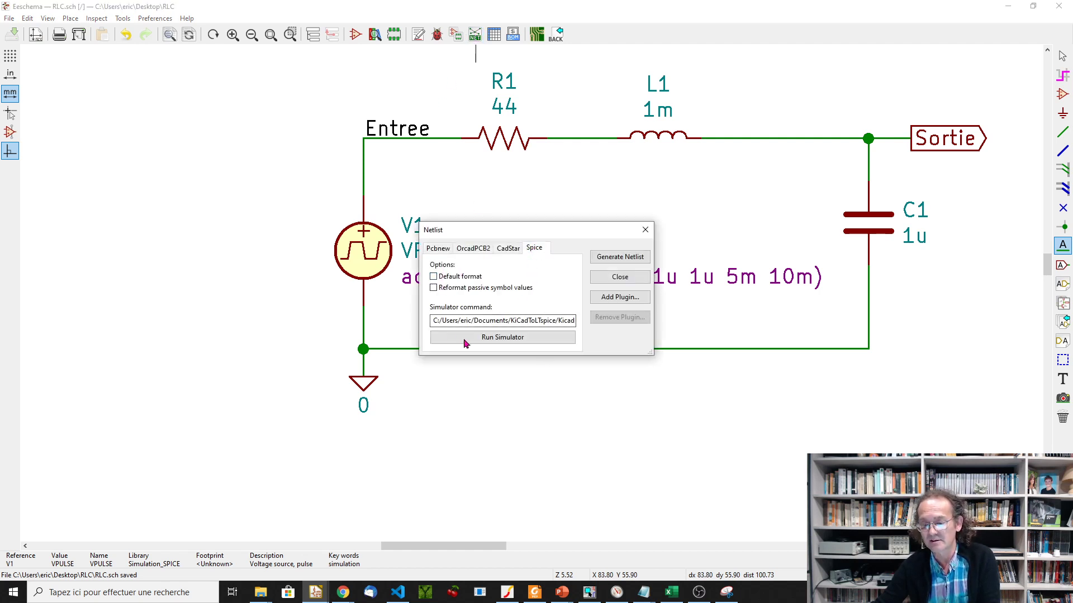
{"action": "left_click_drag", "start_coordinate": [435, 321], "coordinate": [583, 325]}
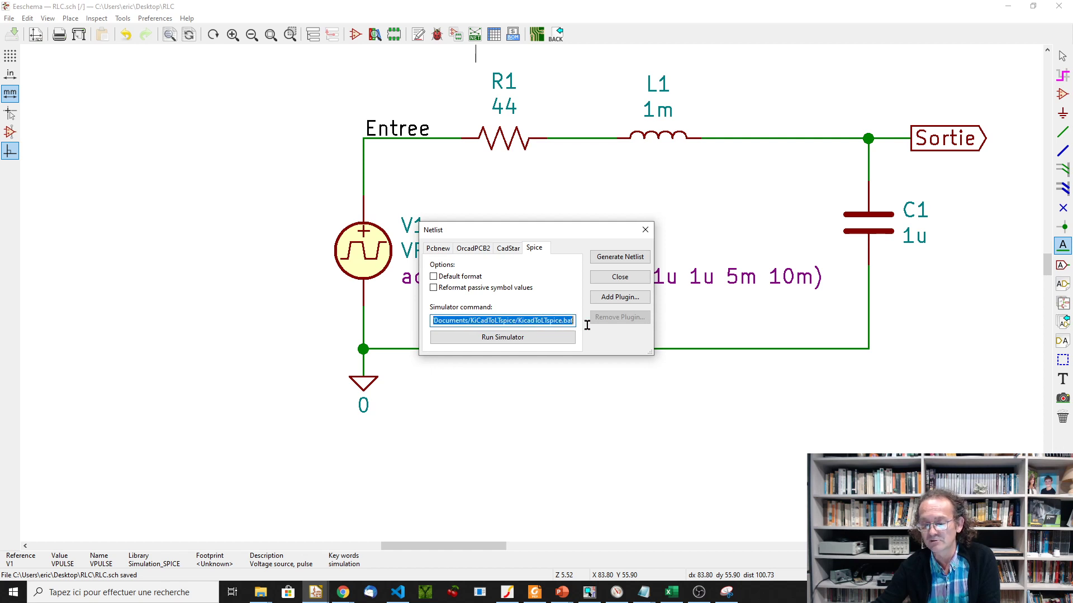
{"action": "left_click", "coordinate": [501, 337]}
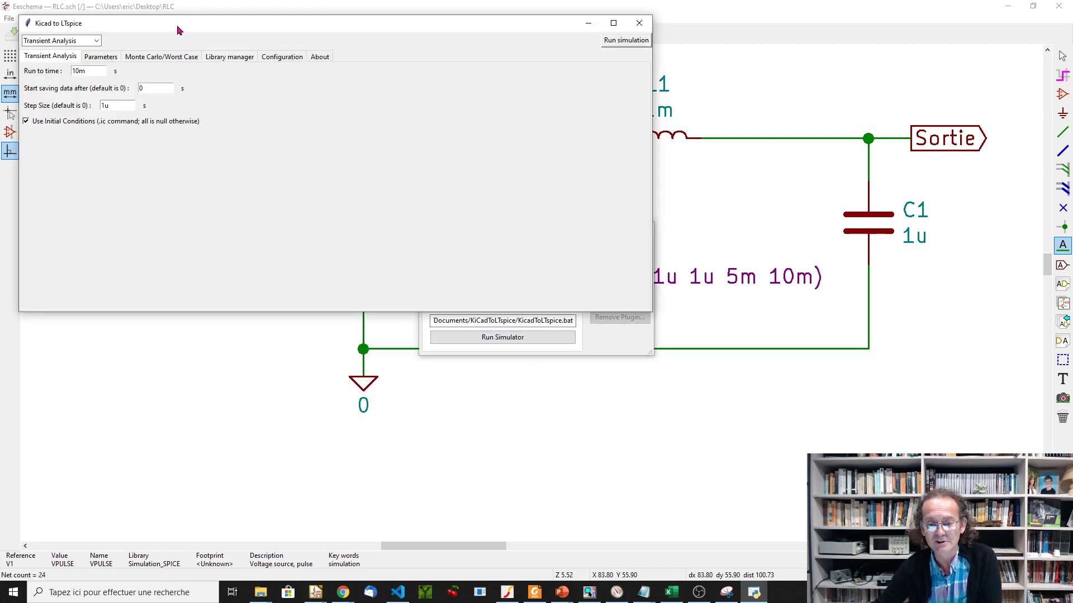
{"action": "left_click_drag", "start_coordinate": [177, 24], "coordinate": [344, 156]}
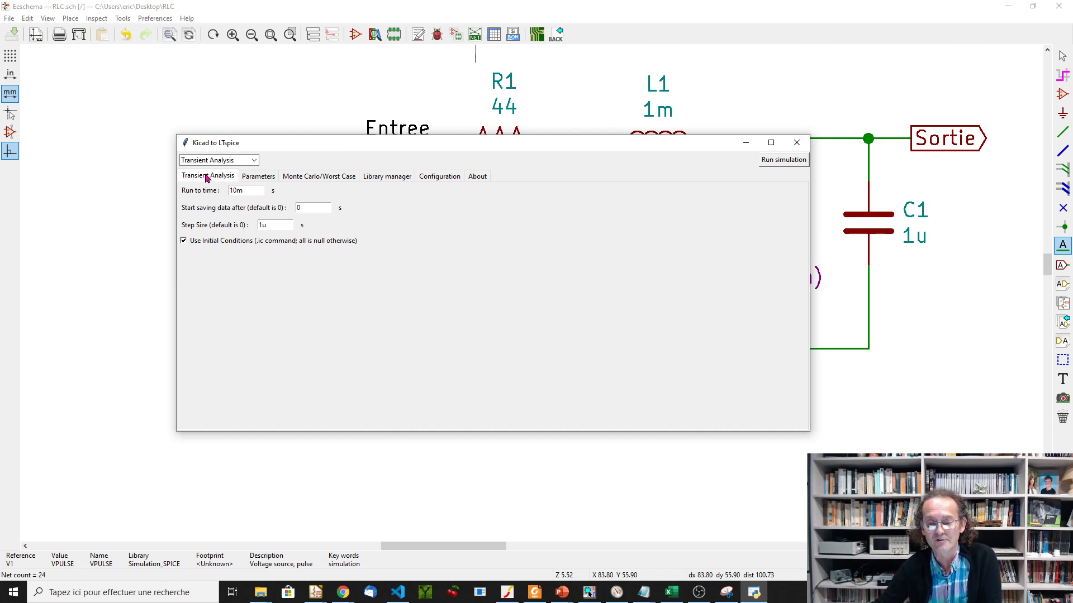
Step: Review the settings offered for AC sweep, DC sweep and bias point analyses, and return to Transient Analysis
{"action": "left_click", "coordinate": [218, 161]}
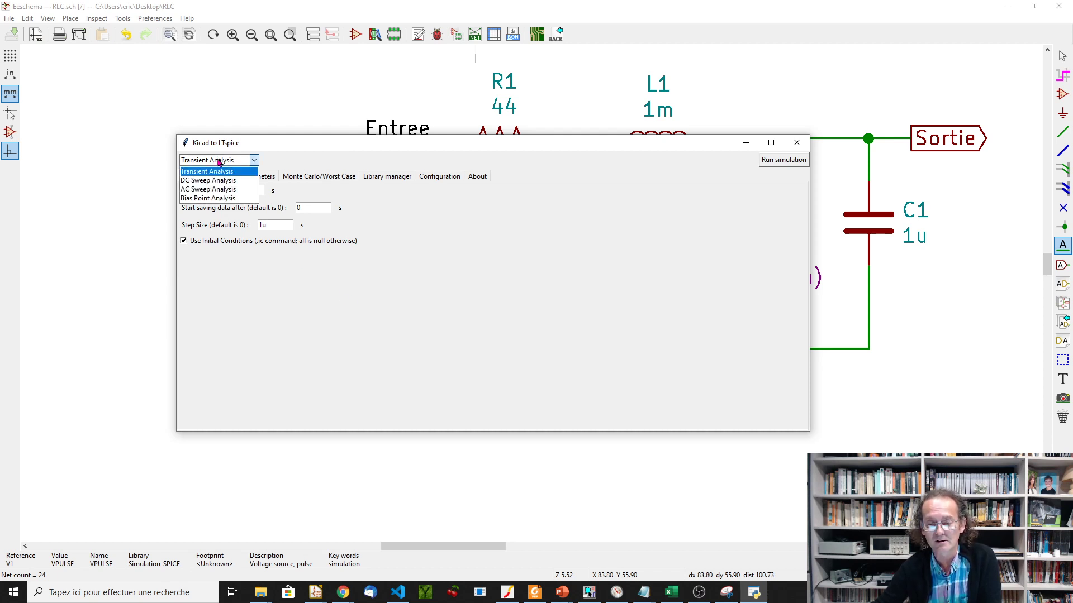
{"action": "left_click", "coordinate": [219, 190]}
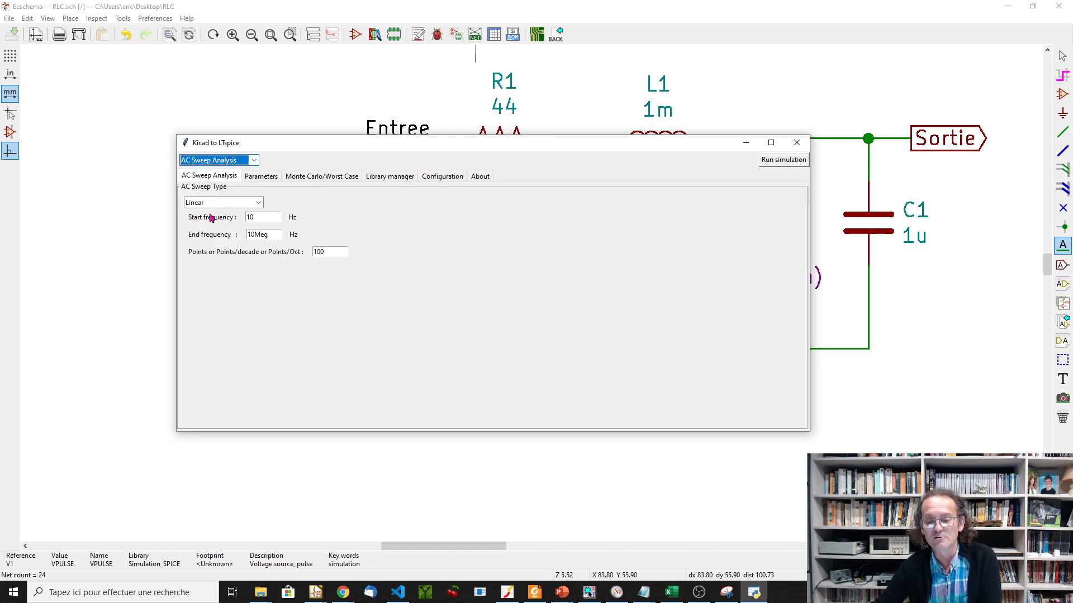
{"action": "left_click", "coordinate": [220, 162]}
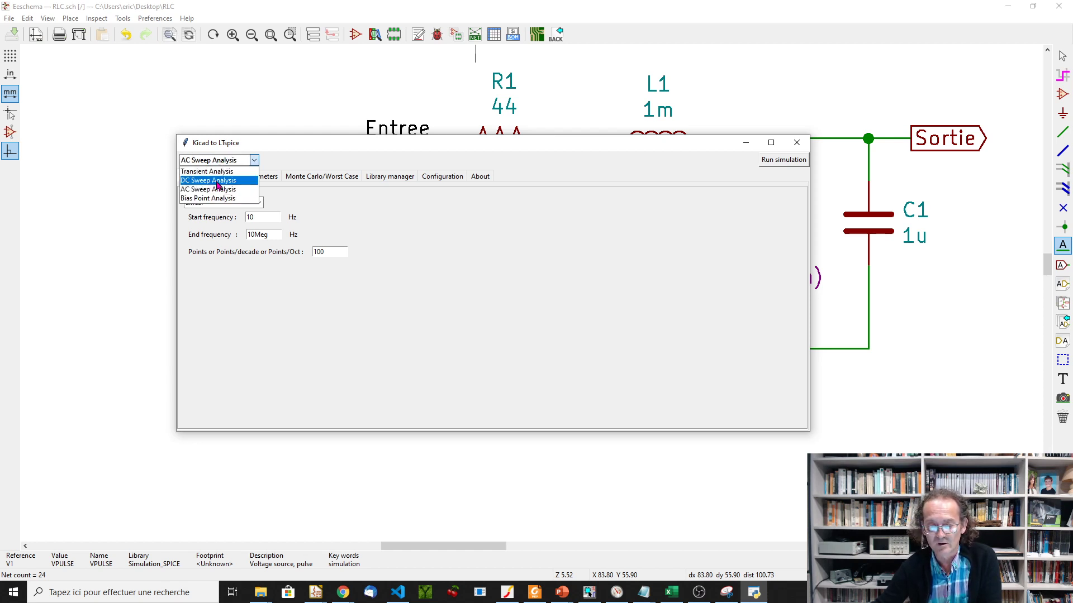
{"action": "left_click", "coordinate": [218, 181]}
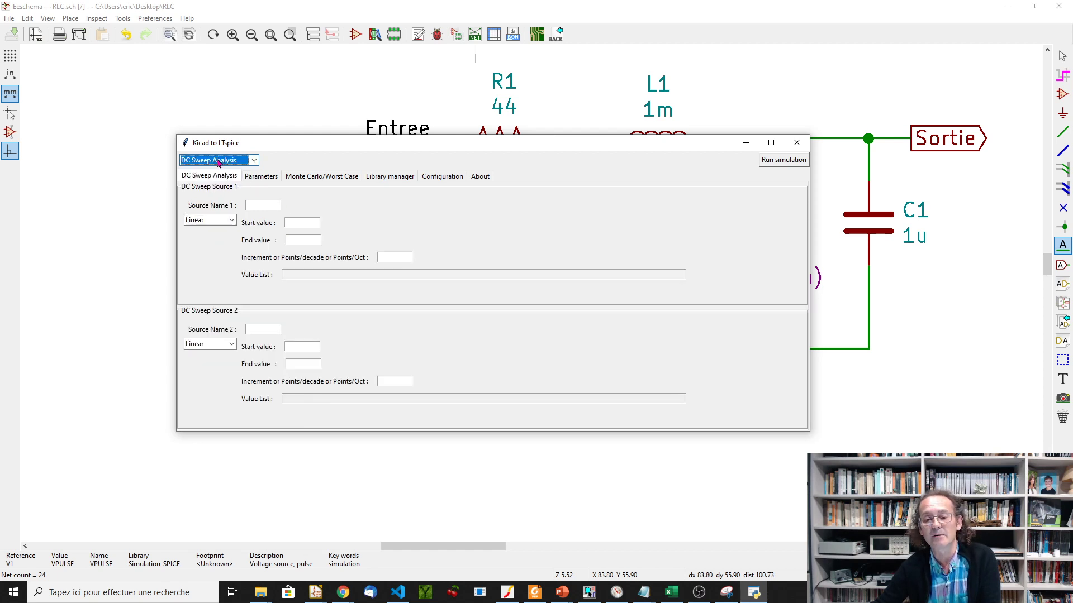
{"action": "left_click", "coordinate": [219, 162]}
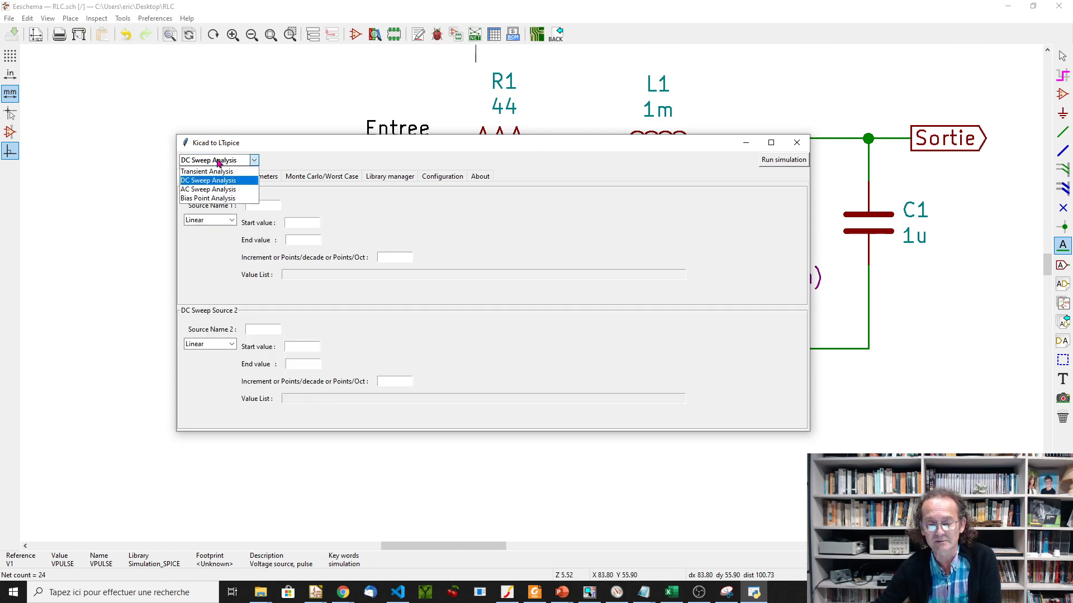
{"action": "left_click", "coordinate": [215, 199]}
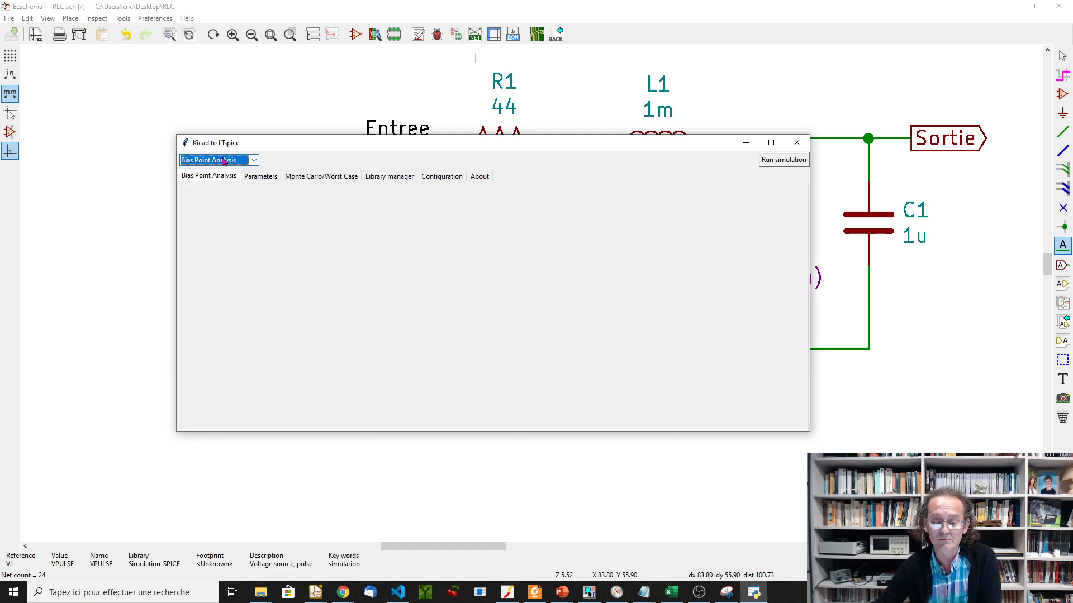
{"action": "left_click", "coordinate": [223, 162]}
{"action": "left_click", "coordinate": [222, 171]}
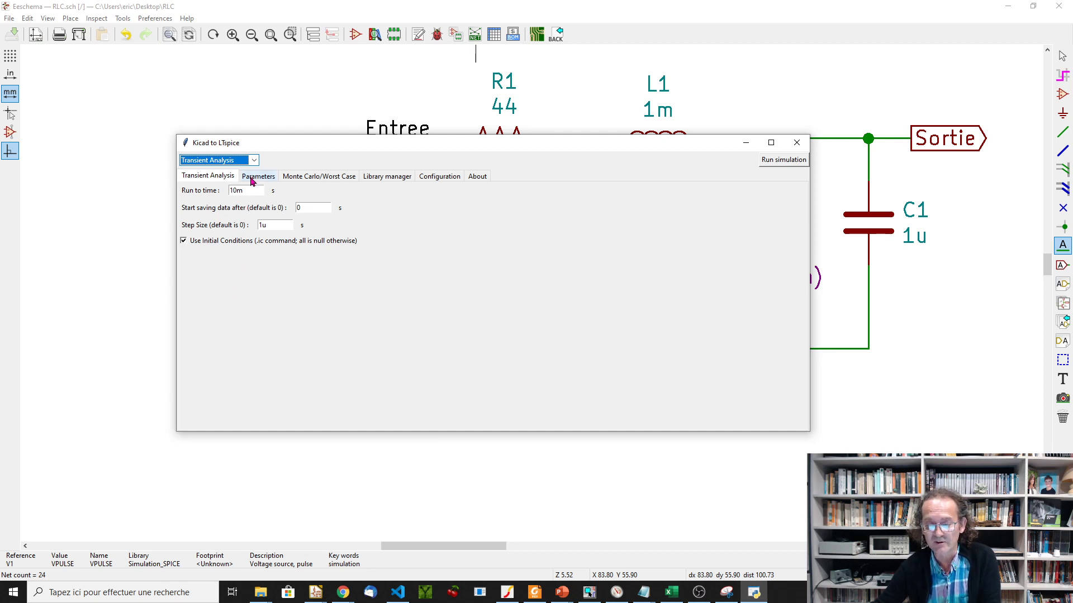
Step: Export the transient analysis to LTspice, switch to its maximised RLCLTspice.asc window and run the simulation
{"action": "left_click", "coordinate": [268, 225]}
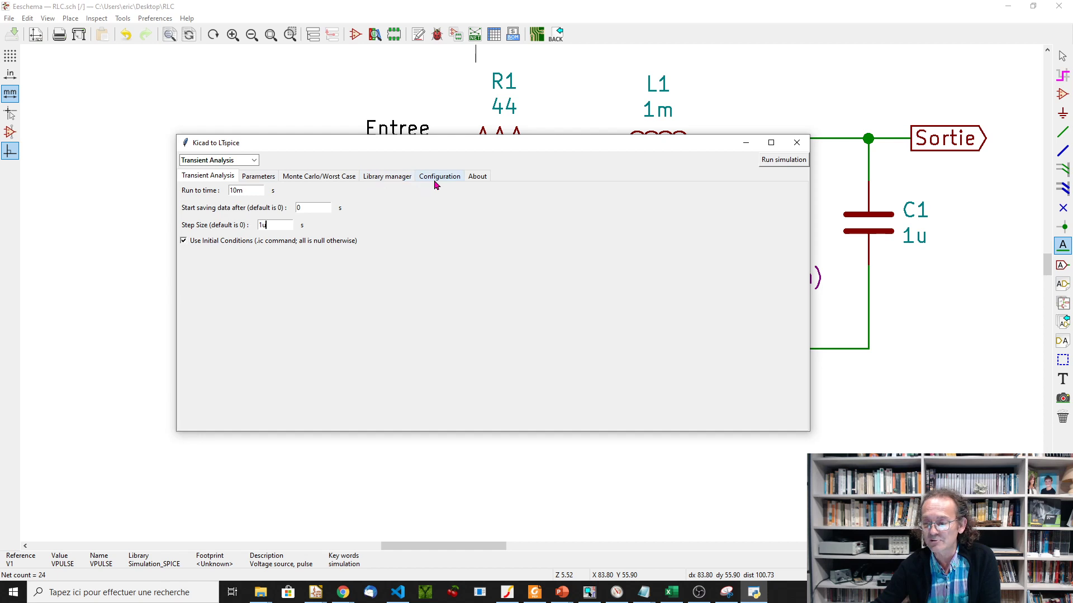
{"action": "left_click", "coordinate": [786, 163]}
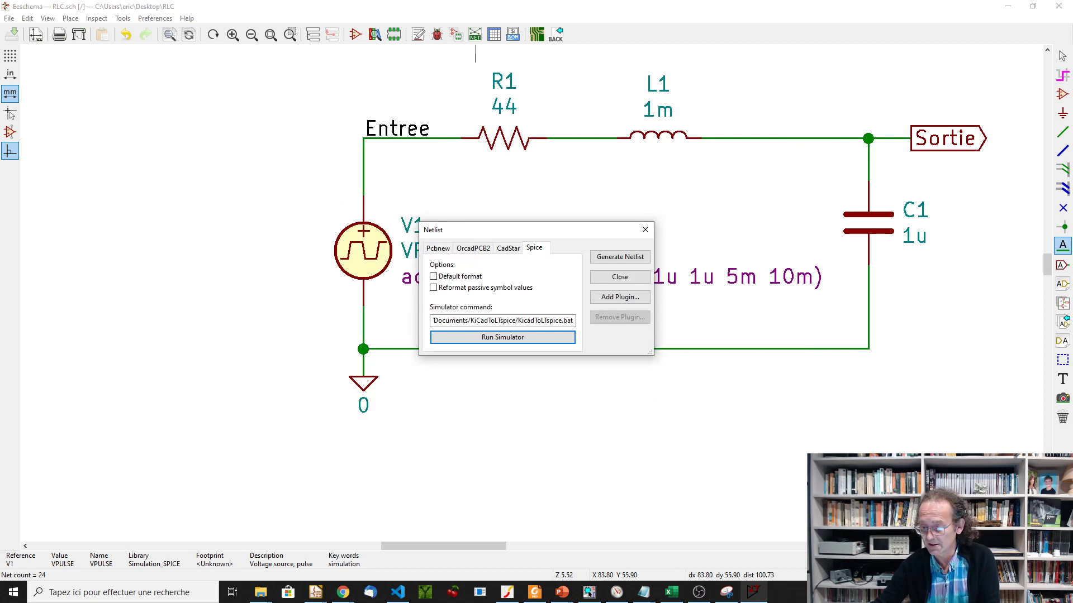
{"action": "left_click", "coordinate": [753, 593]}
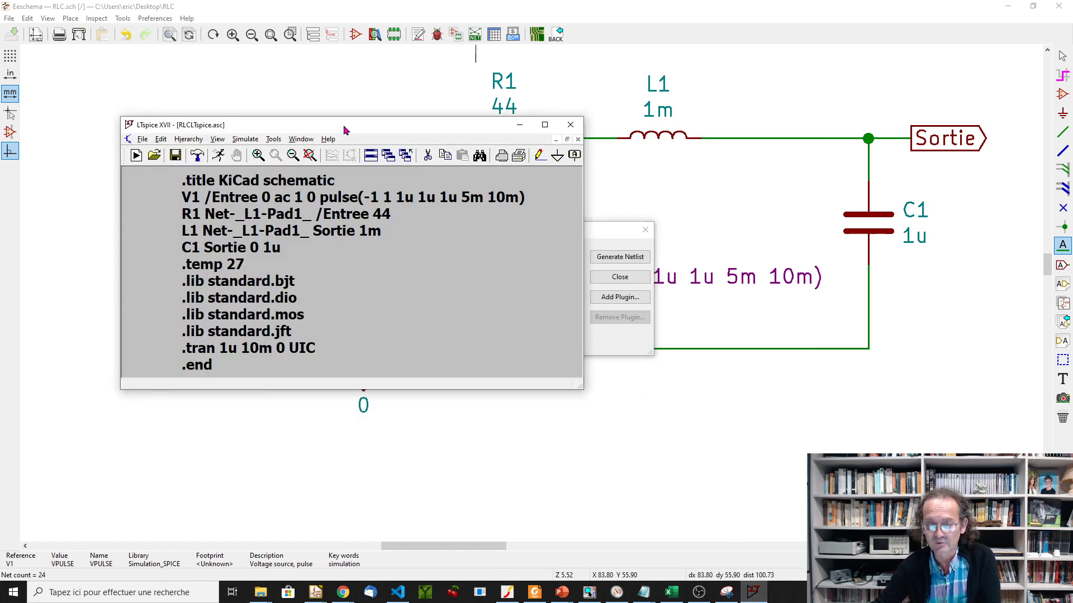
{"action": "double_click", "coordinate": [343, 125]}
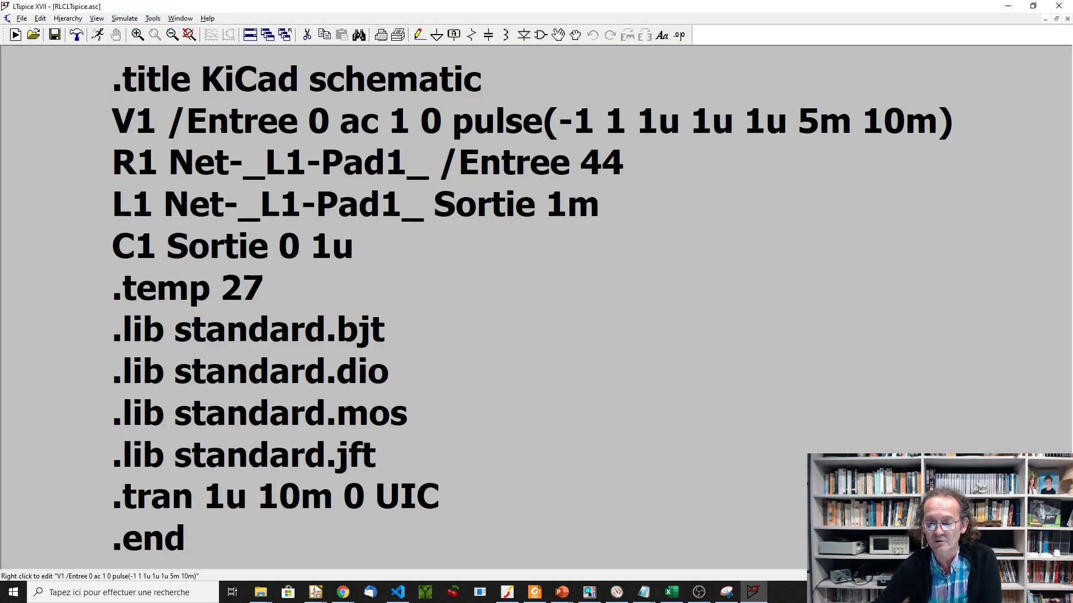
{"action": "left_click", "coordinate": [97, 35]}
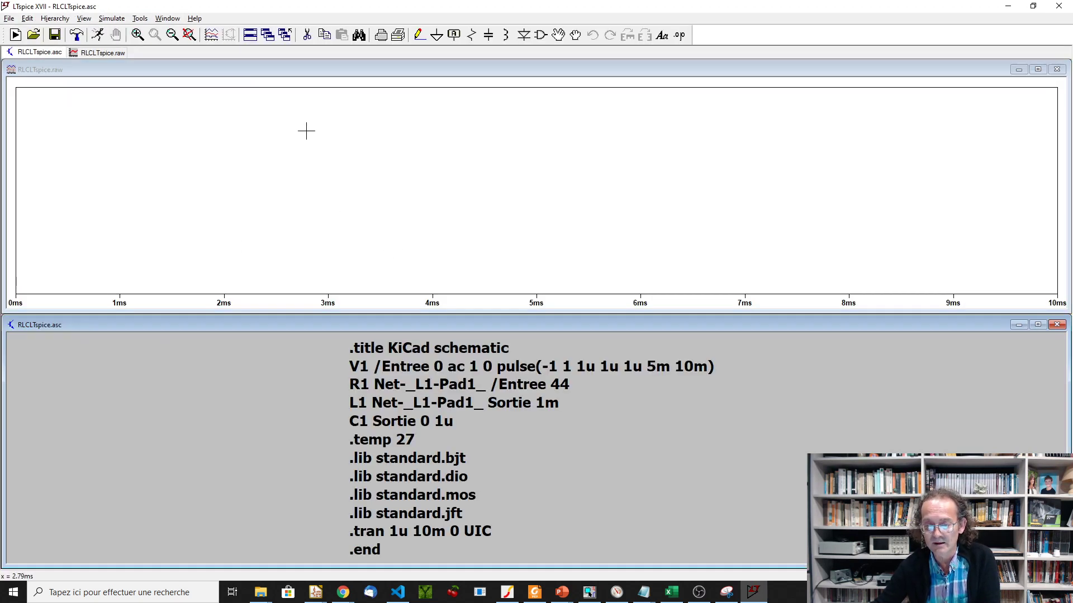
Step: Plot the output voltage V(sortie) from the transient simulation
{"action": "left_click", "coordinate": [212, 36]}
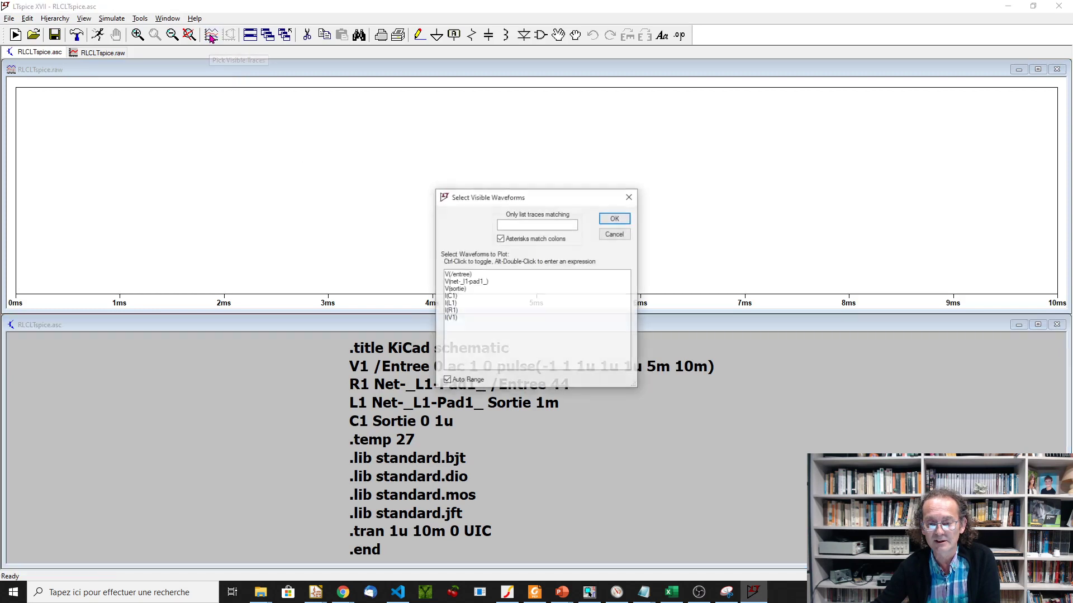
{"action": "left_click", "coordinate": [464, 289]}
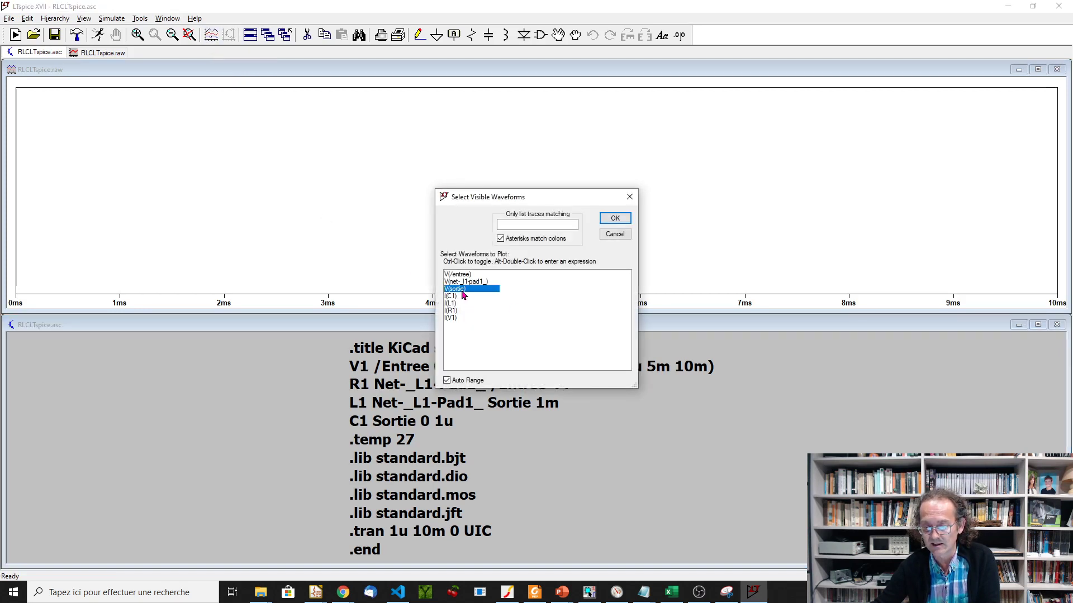
{"action": "left_click", "coordinate": [617, 219]}
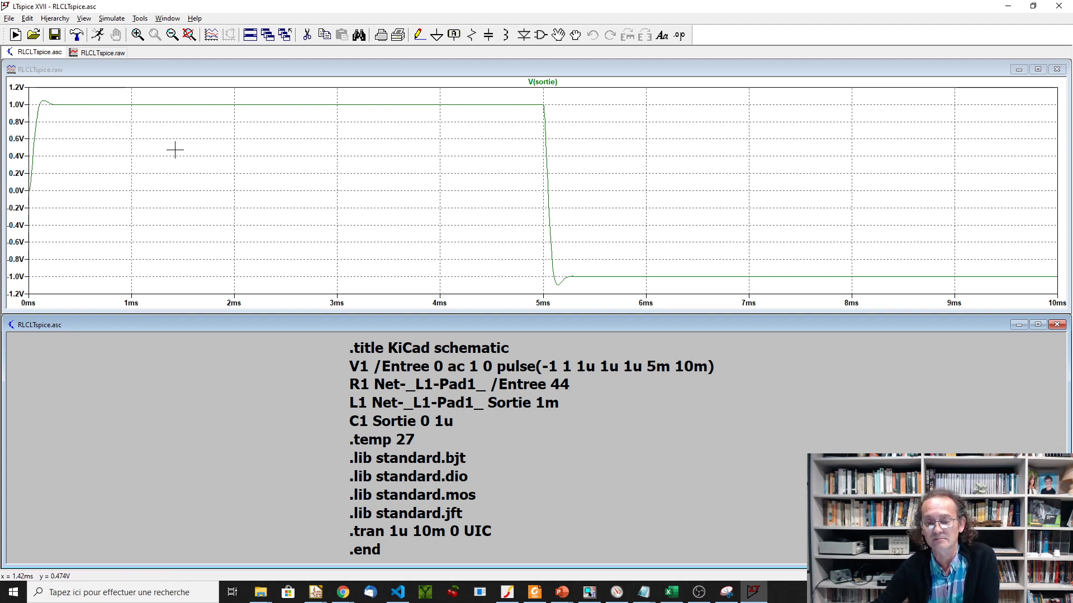
Step: Close LTspice, return to the KiCad schematic and set resistor R1's value to the parameter {R1}
{"action": "left_click", "coordinate": [1048, 11]}
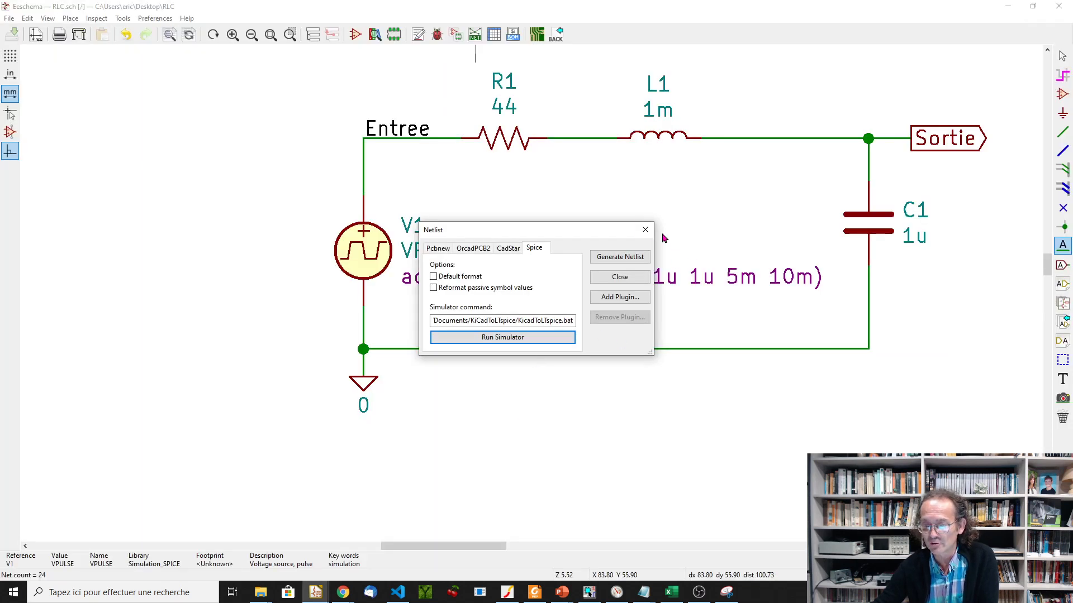
{"action": "left_click", "coordinate": [645, 230]}
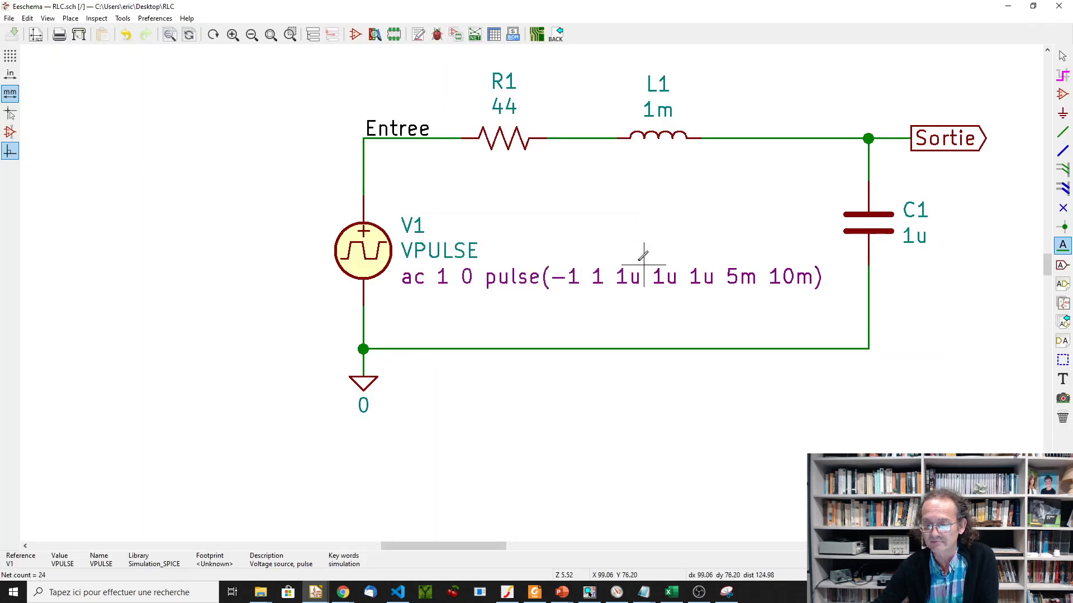
{"action": "double_click", "coordinate": [505, 106]}
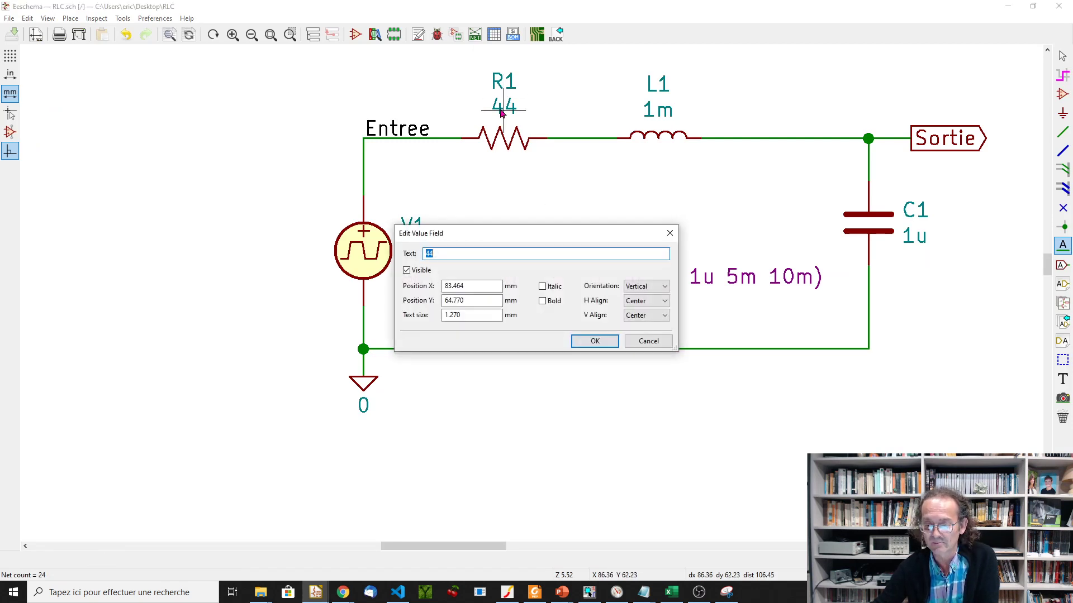
{"action": "left_click", "coordinate": [464, 256]}
{"action": "left_click_drag", "start_coordinate": [465, 256], "coordinate": [400, 257]}
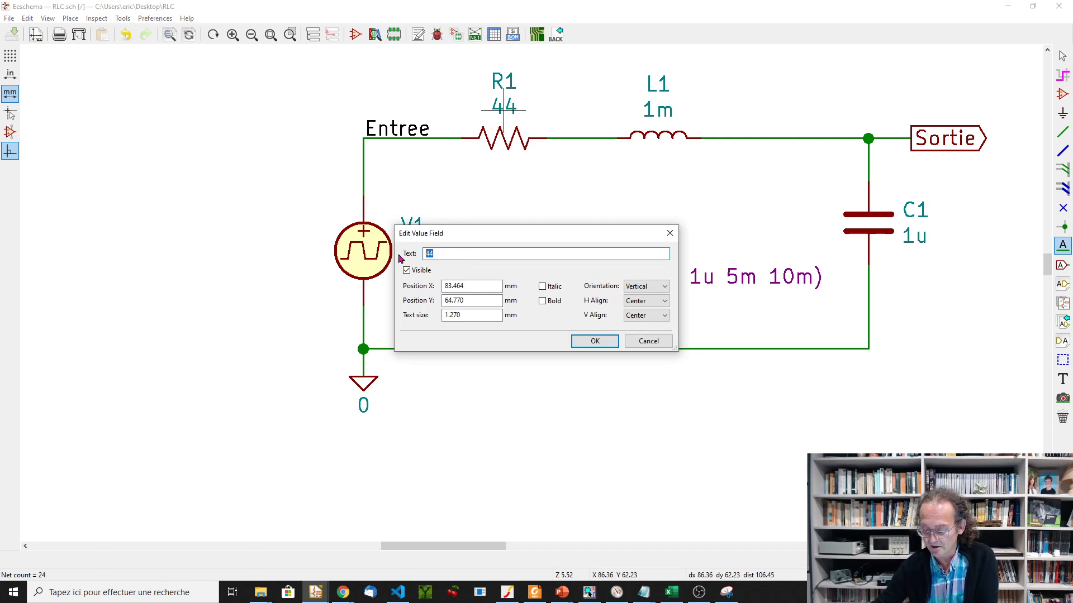
{"action": "type", "text": "{"}
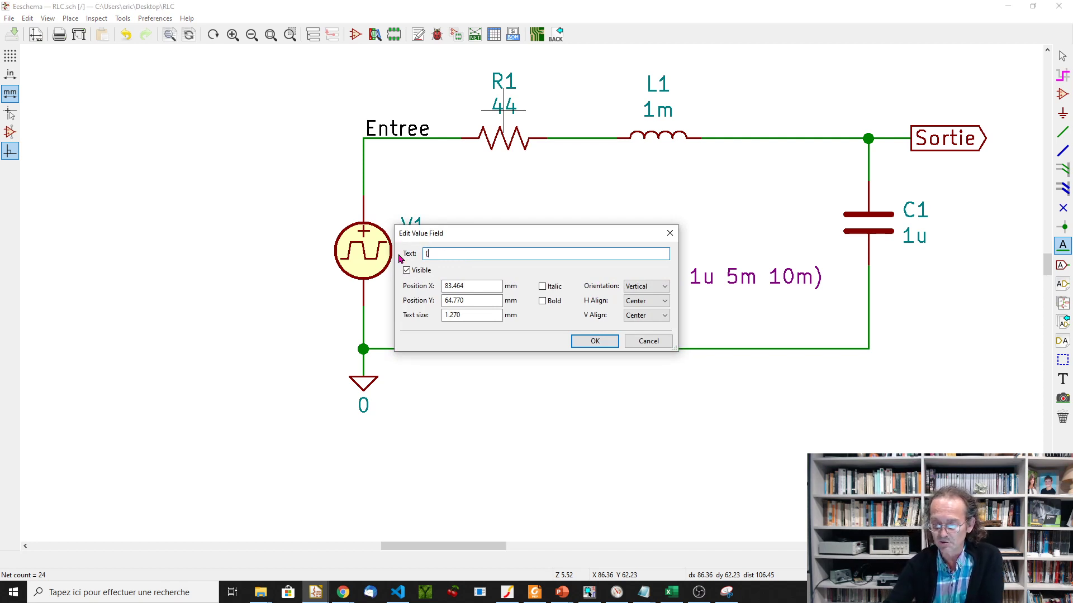
{"action": "type", "text": "R1"}
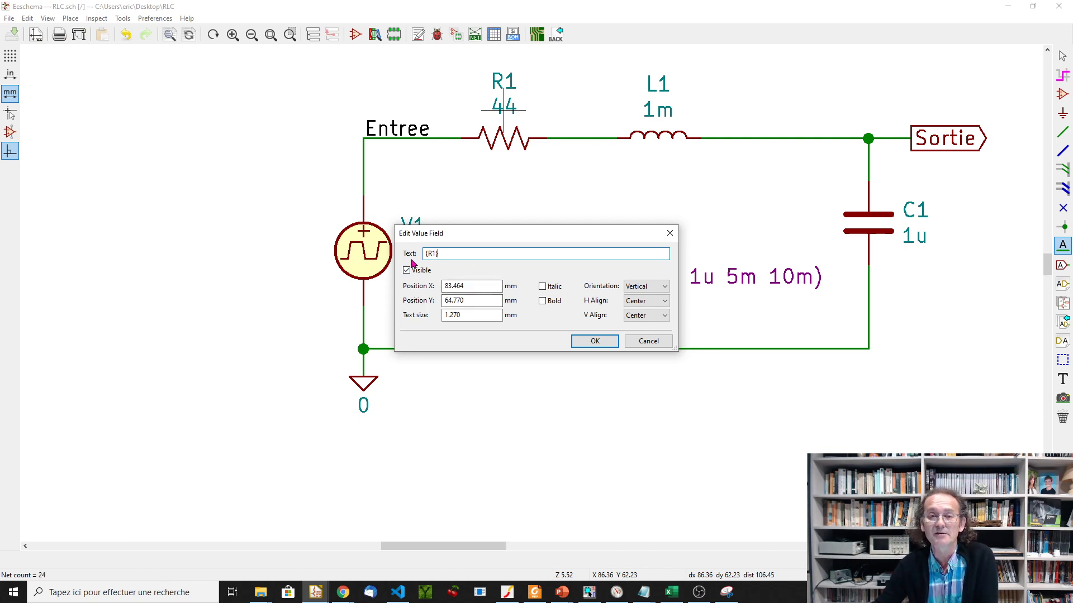
{"action": "left_click", "coordinate": [595, 341]}
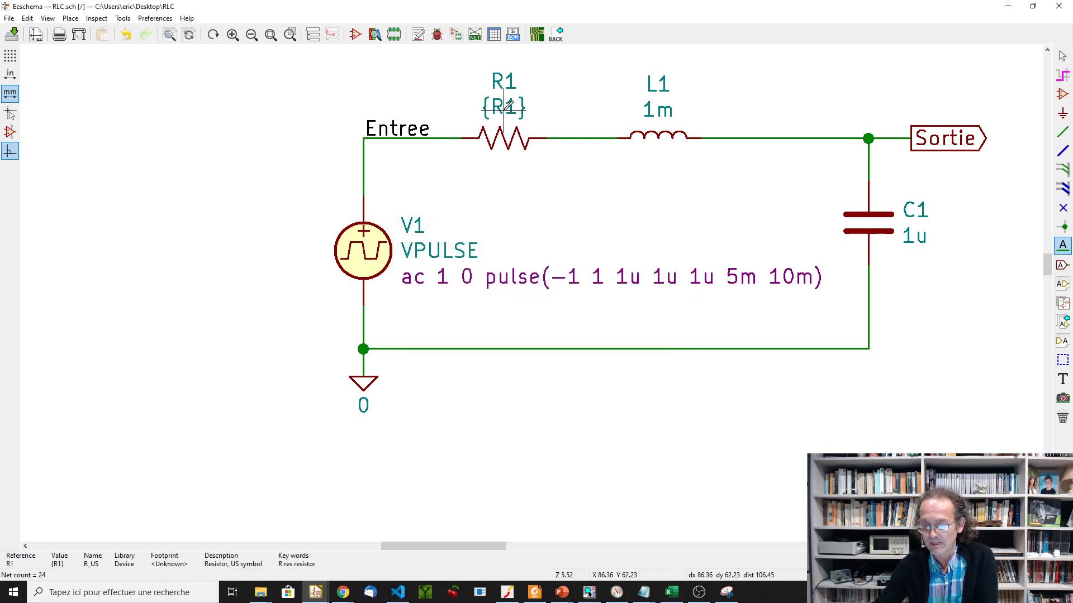
Step: Save the schematic and relaunch KiCad to LTspice by running the simulator command from the Spice netlist export
{"action": "left_click", "coordinate": [13, 34]}
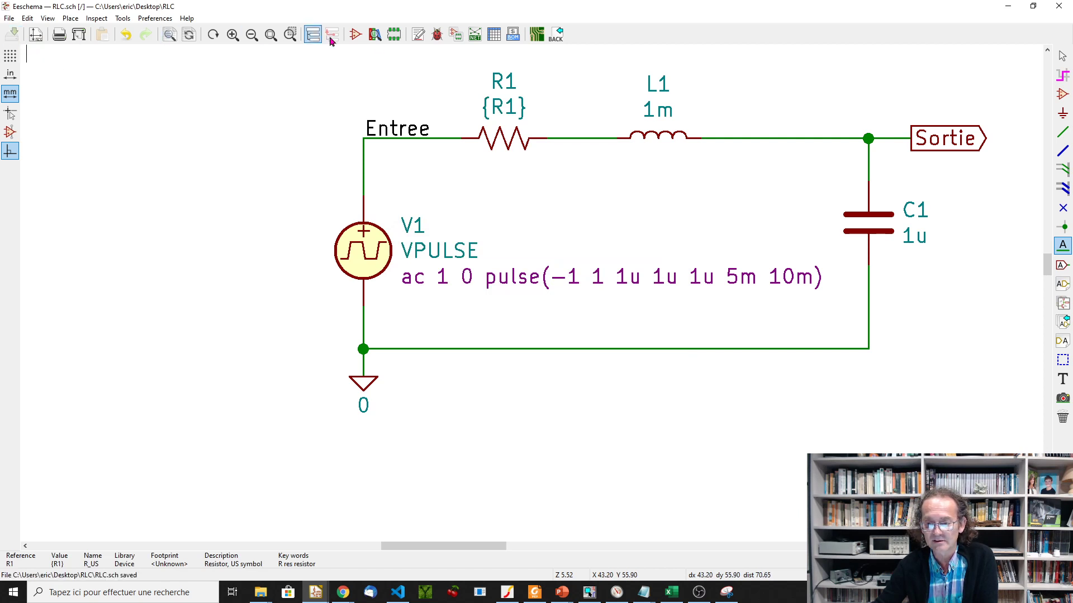
{"action": "left_click", "coordinate": [474, 34]}
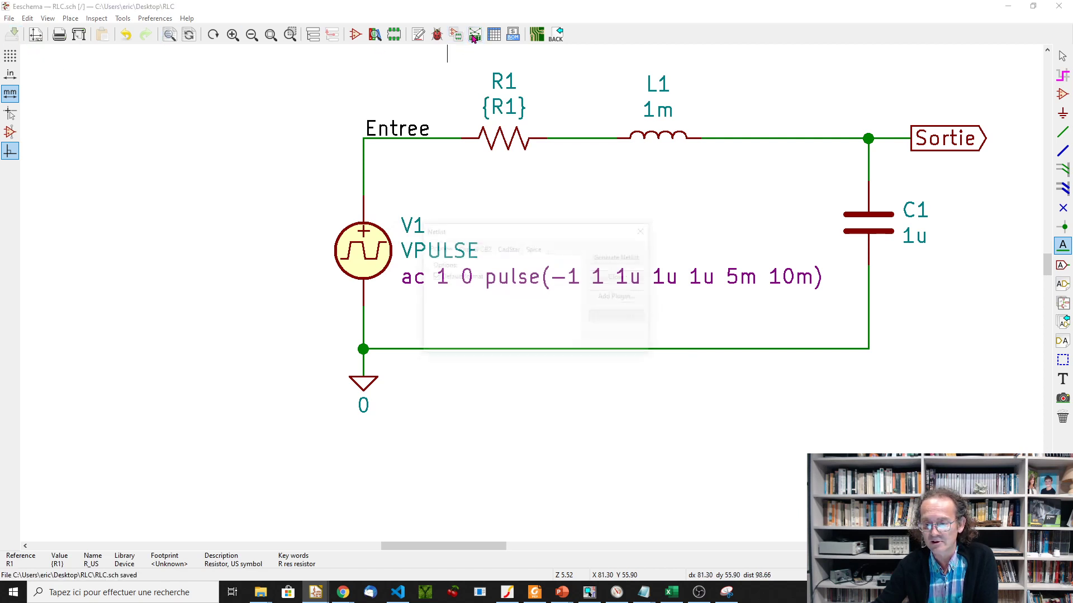
{"action": "left_click", "coordinate": [534, 248]}
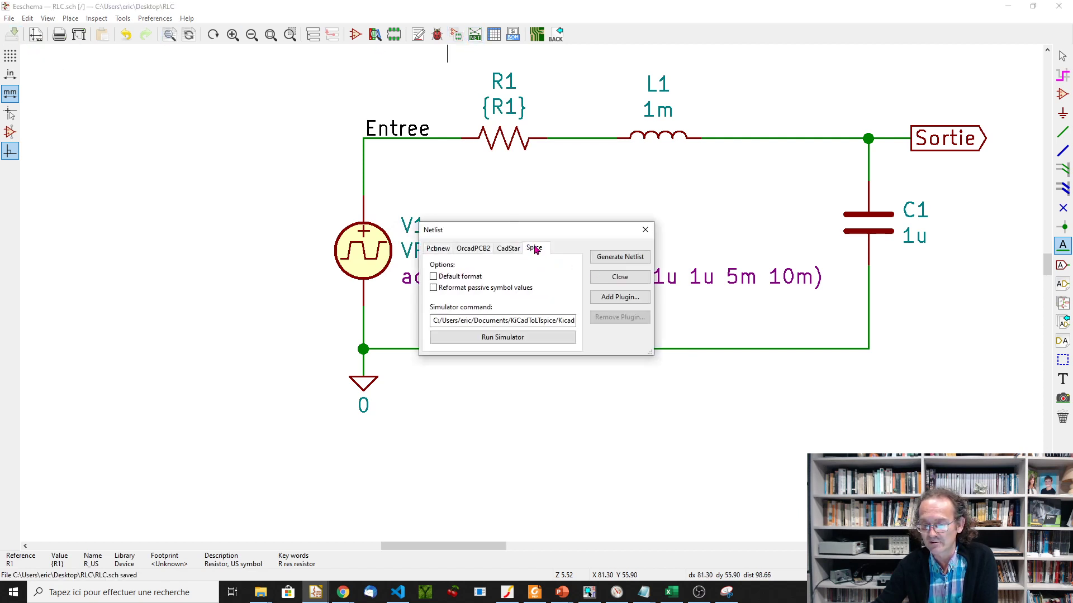
{"action": "left_click", "coordinate": [510, 338]}
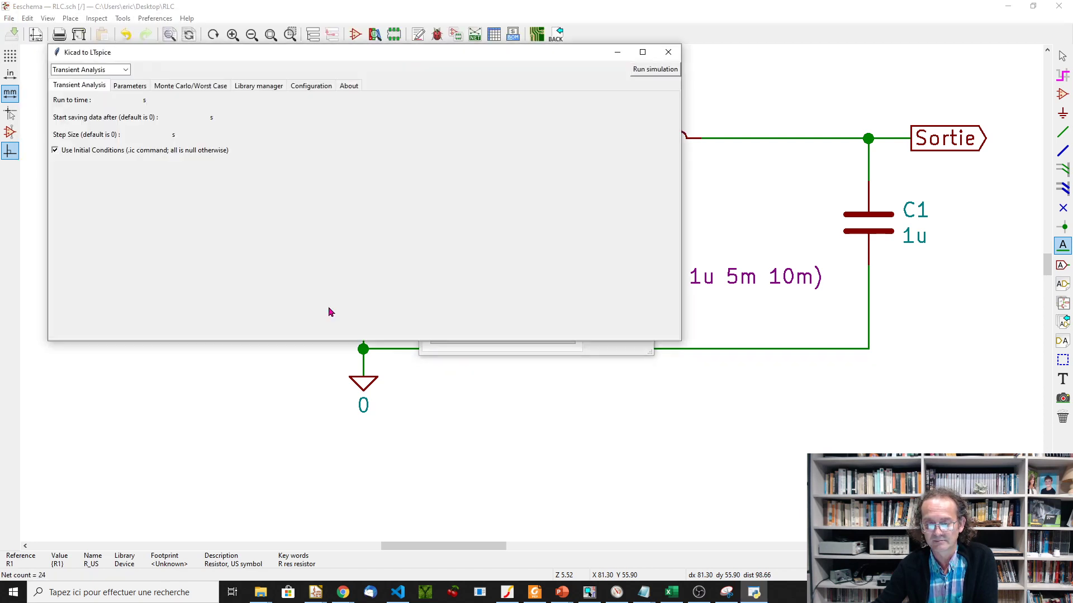
Step: Give the simulation parameter R1 a default value of 44
{"action": "left_click", "coordinate": [130, 87]}
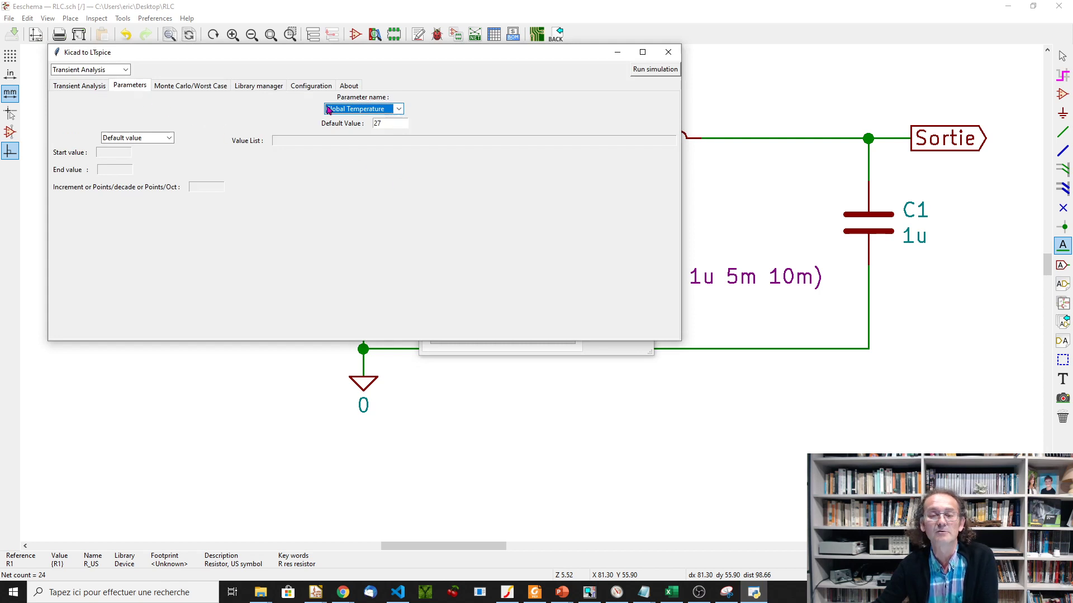
{"action": "left_click", "coordinate": [366, 109]}
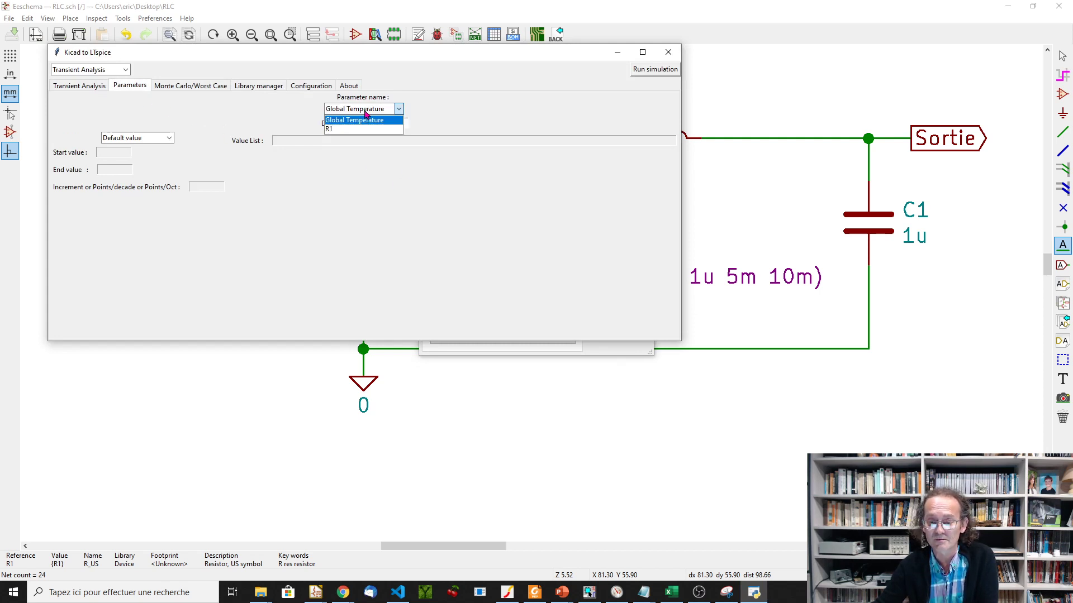
{"action": "left_click", "coordinate": [343, 129]}
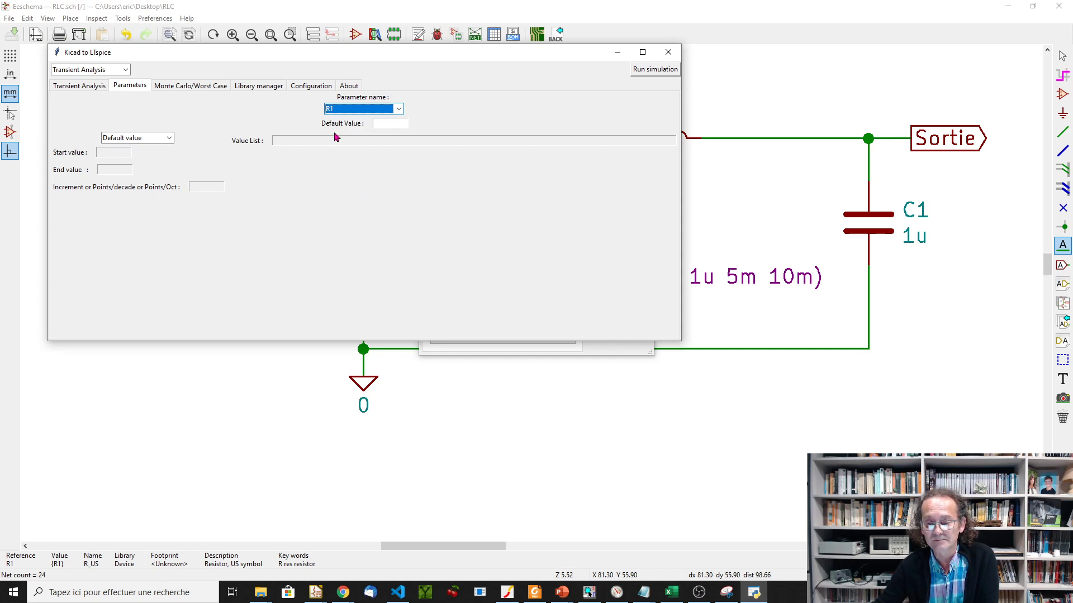
{"action": "left_click", "coordinate": [386, 123]}
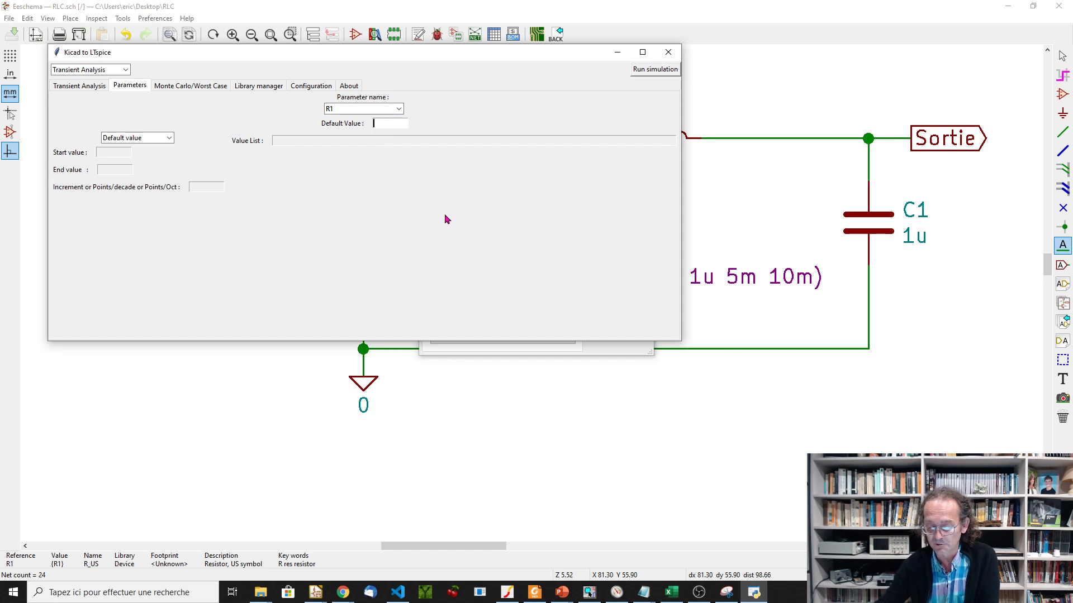
{"action": "type", "text": "44"}
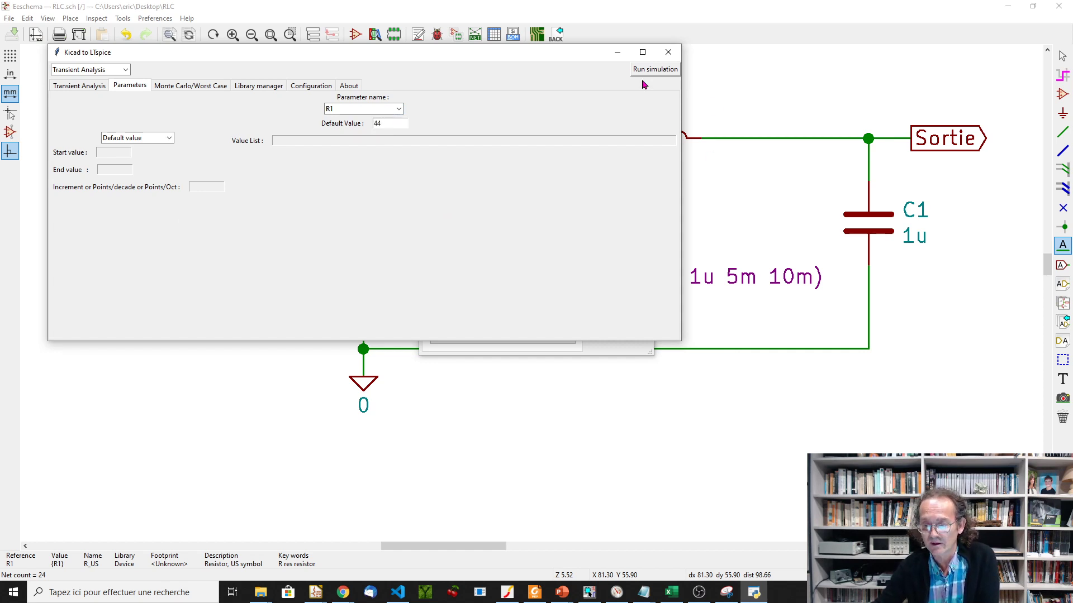
Step: Make parameter R1 step through a list of the values 12, 44 and 120
{"action": "left_click", "coordinate": [147, 138]}
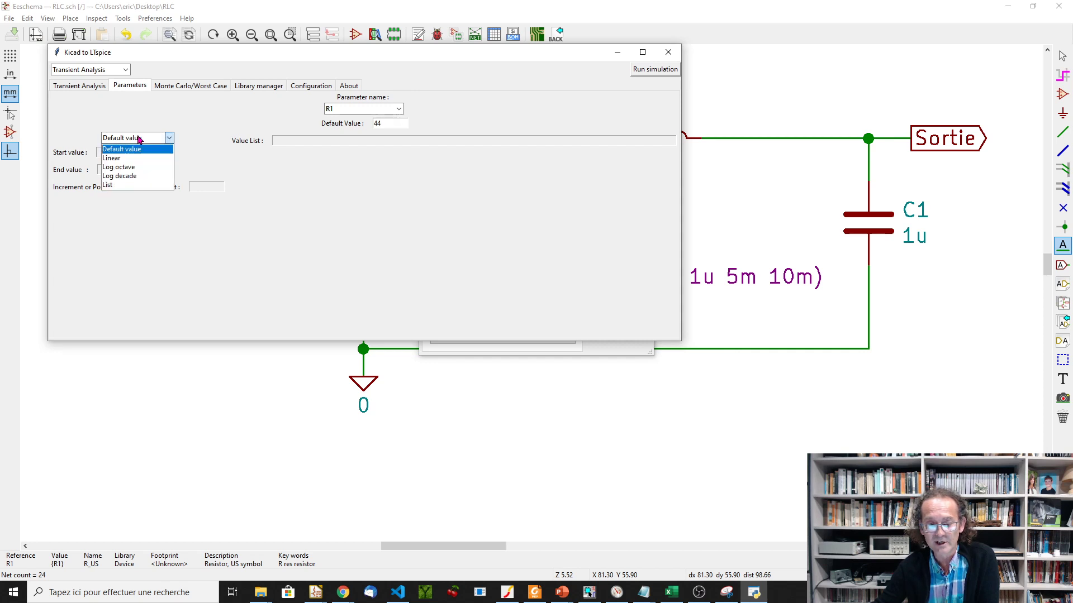
{"action": "left_click", "coordinate": [119, 185]}
{"action": "left_click", "coordinate": [305, 140]}
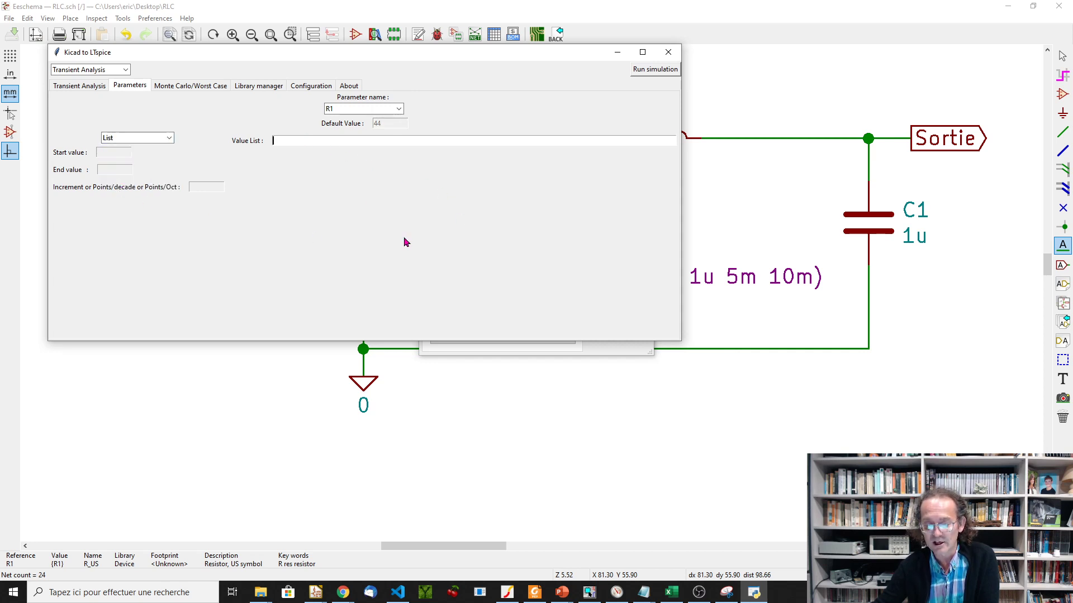
{"action": "type", "text": "12 44 120"}
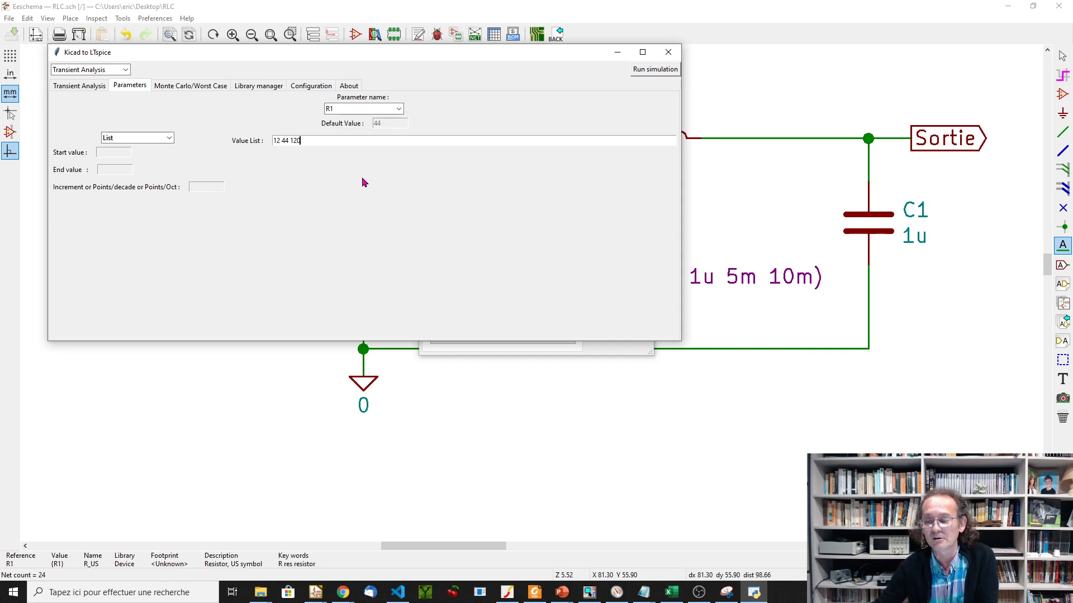
Step: Export the parametric transient simulation, switch to LTspice and plot V(sortie) for the R1 sweep
{"action": "left_click", "coordinate": [658, 70]}
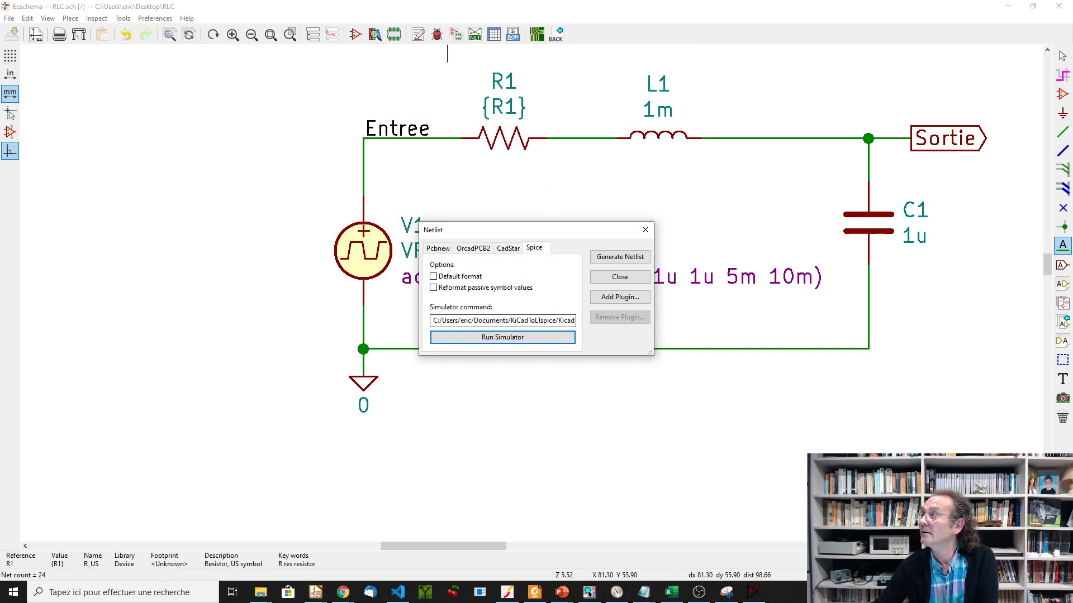
{"action": "left_click", "coordinate": [753, 592]}
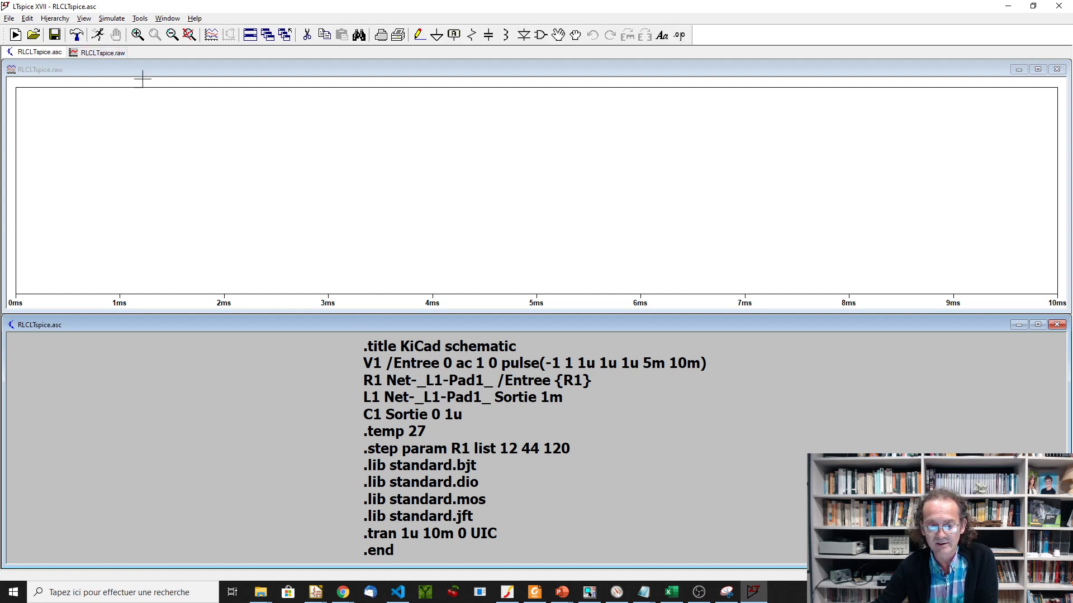
{"action": "right_click", "coordinate": [240, 134]}
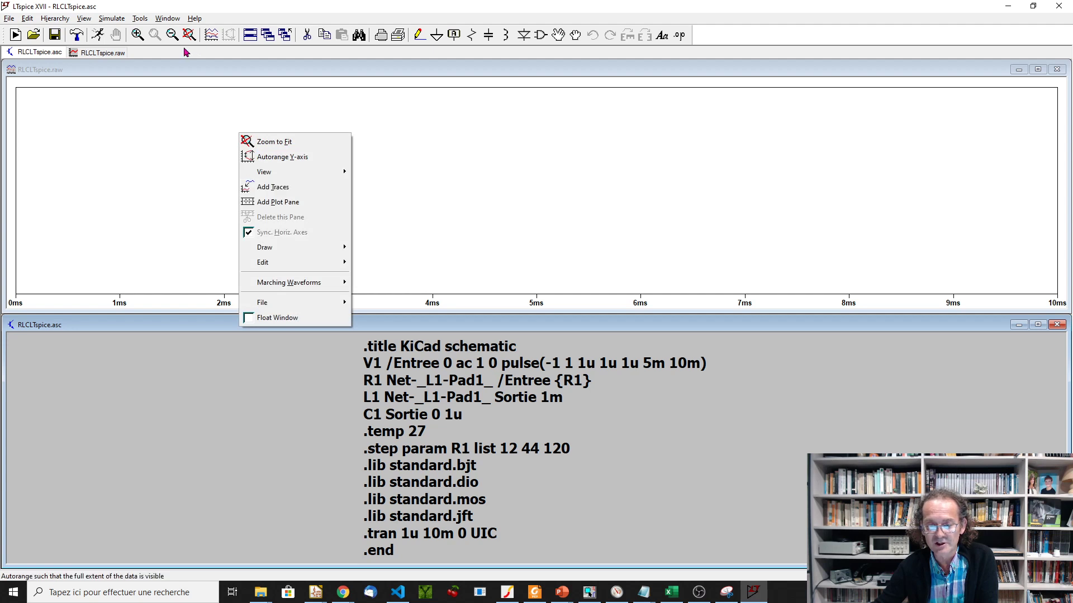
{"action": "left_click", "coordinate": [213, 34]}
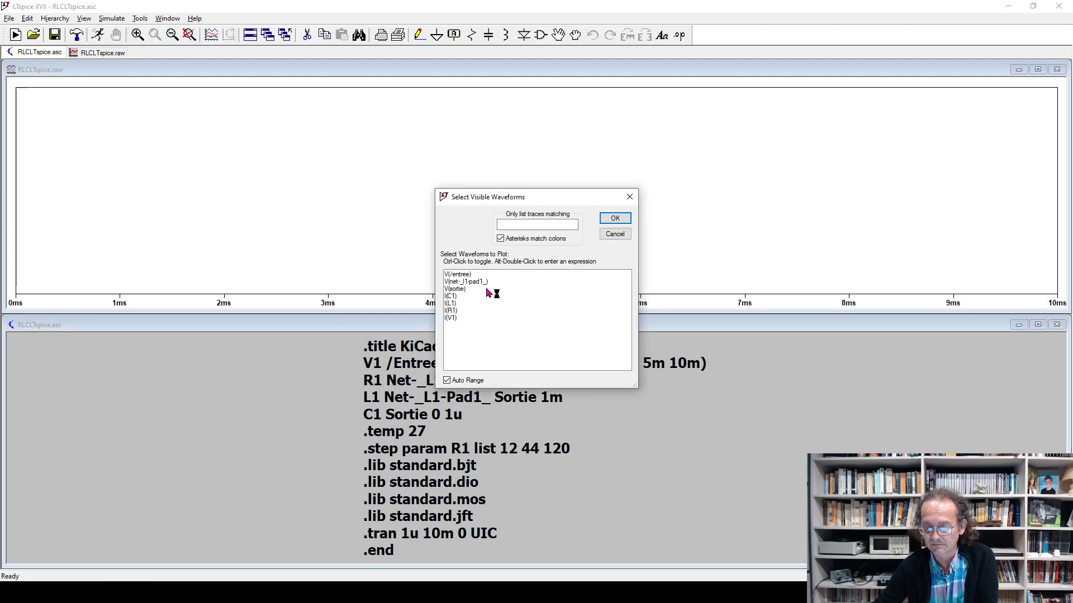
{"action": "left_click", "coordinate": [459, 289]}
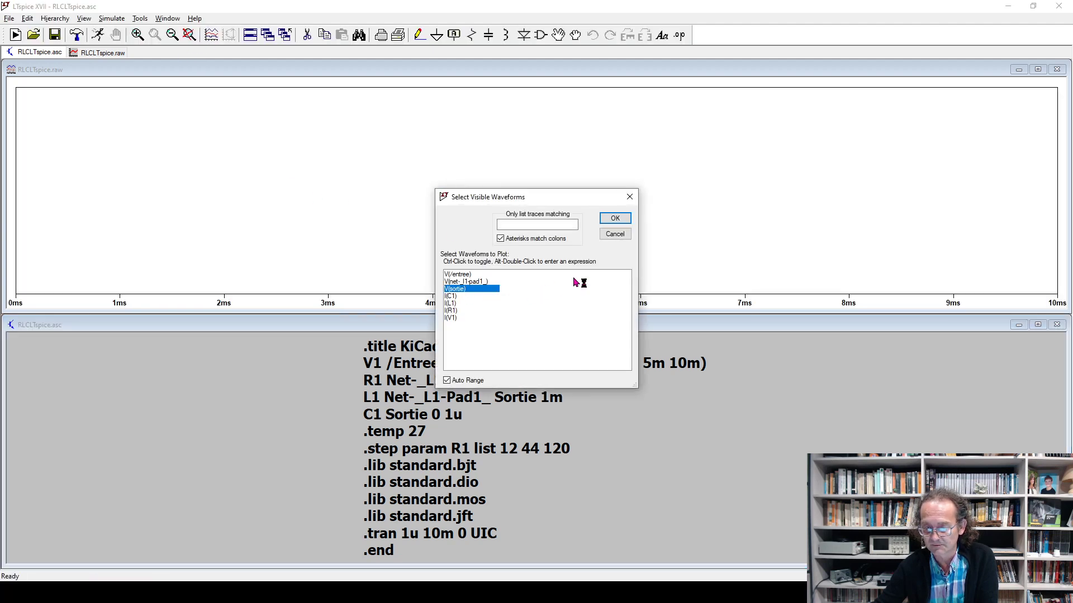
{"action": "left_click", "coordinate": [615, 219]}
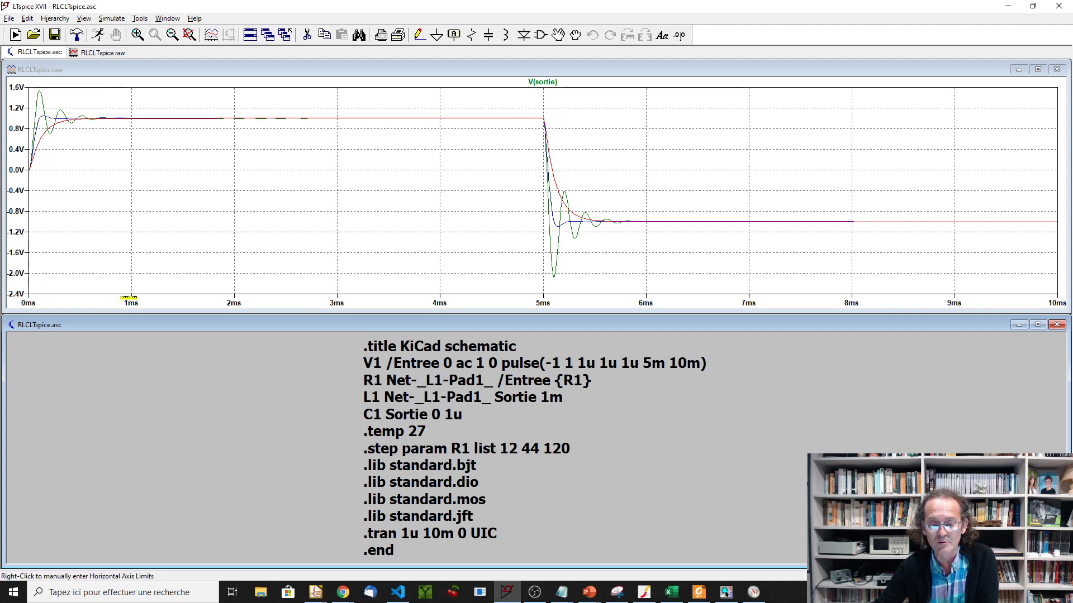
Step: Limit the plot's time axis to 0 s through 1 ms with a tick spacing of 0.1 ms
{"action": "right_click", "coordinate": [129, 298]}
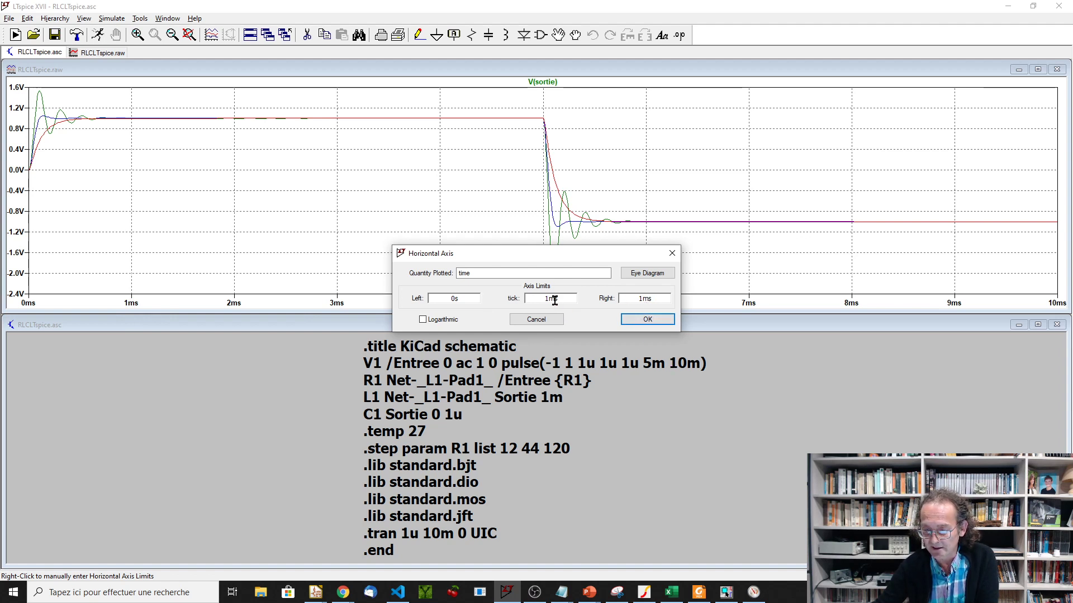
{"action": "type", "text": "0."}
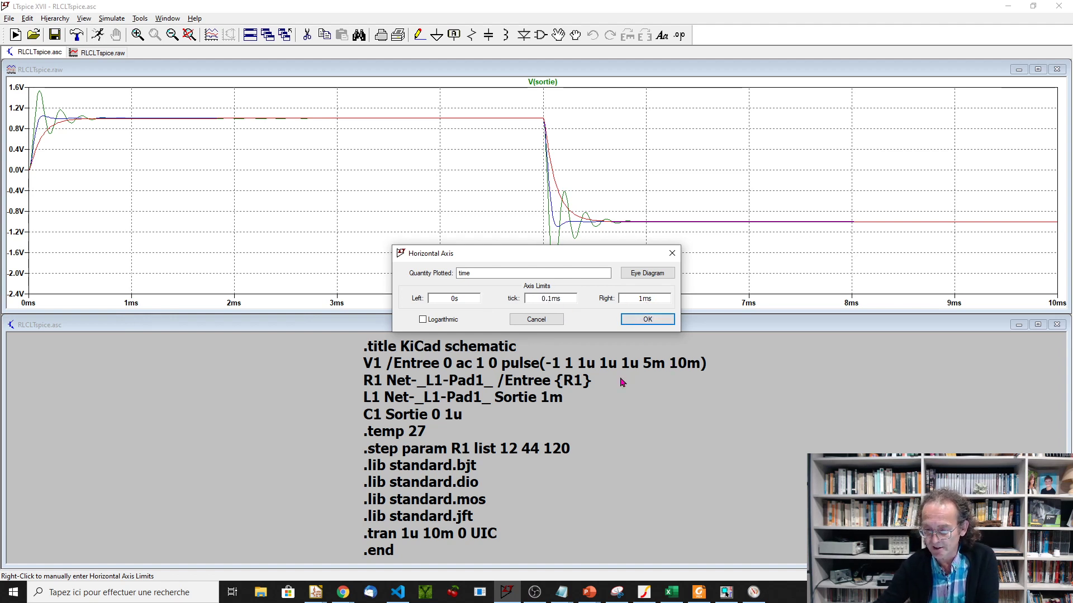
{"action": "left_click", "coordinate": [629, 320]}
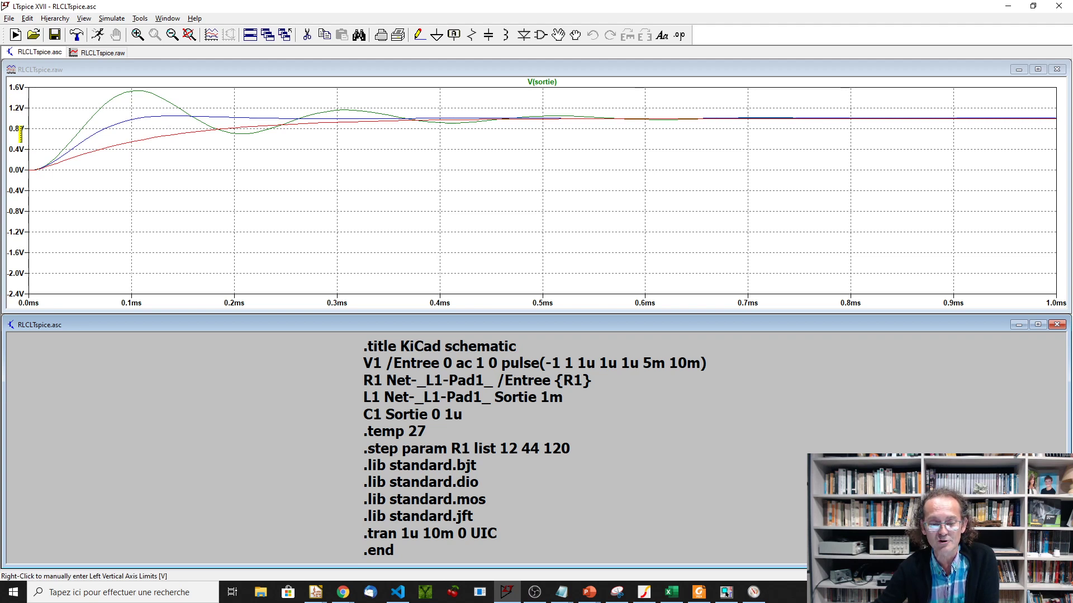
Step: Set the lower limit of the plot's voltage axis to 0 V
{"action": "right_click", "coordinate": [16, 168]}
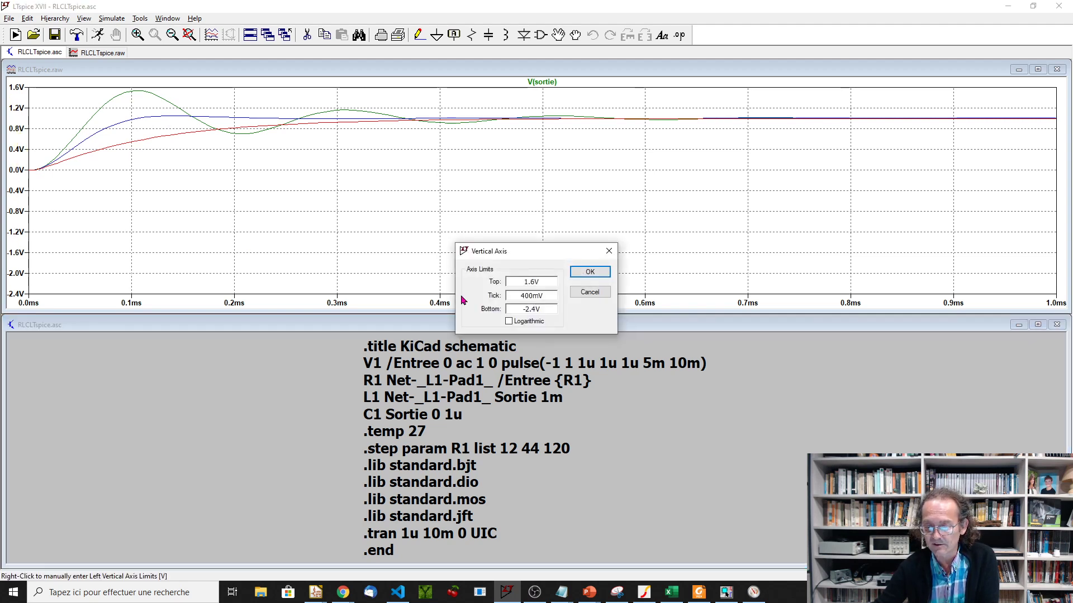
{"action": "left_click_drag", "start_coordinate": [536, 309], "coordinate": [517, 308]}
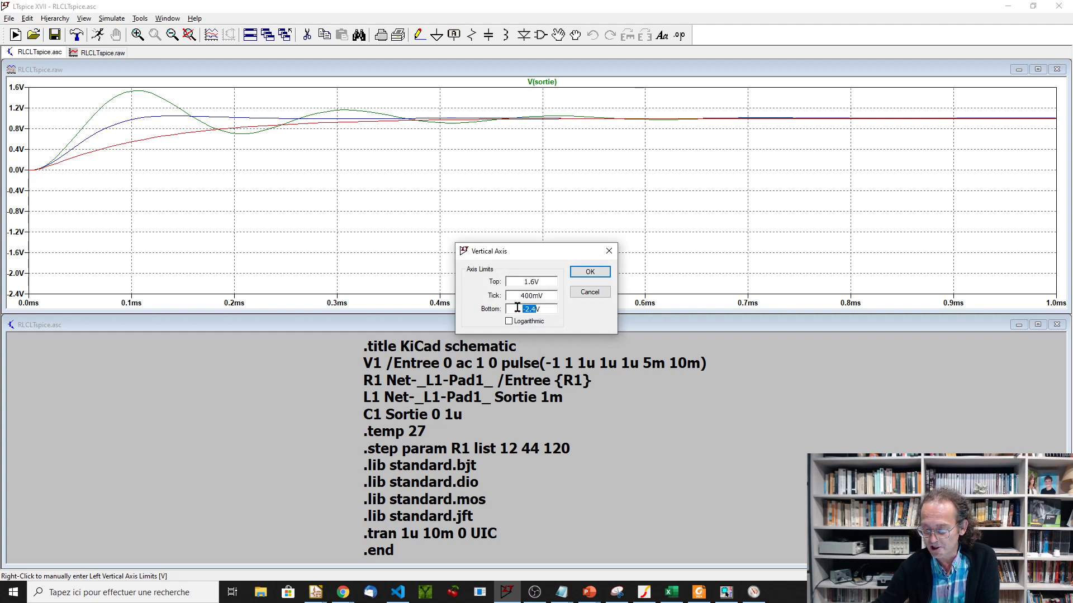
{"action": "type", "text": "0V"}
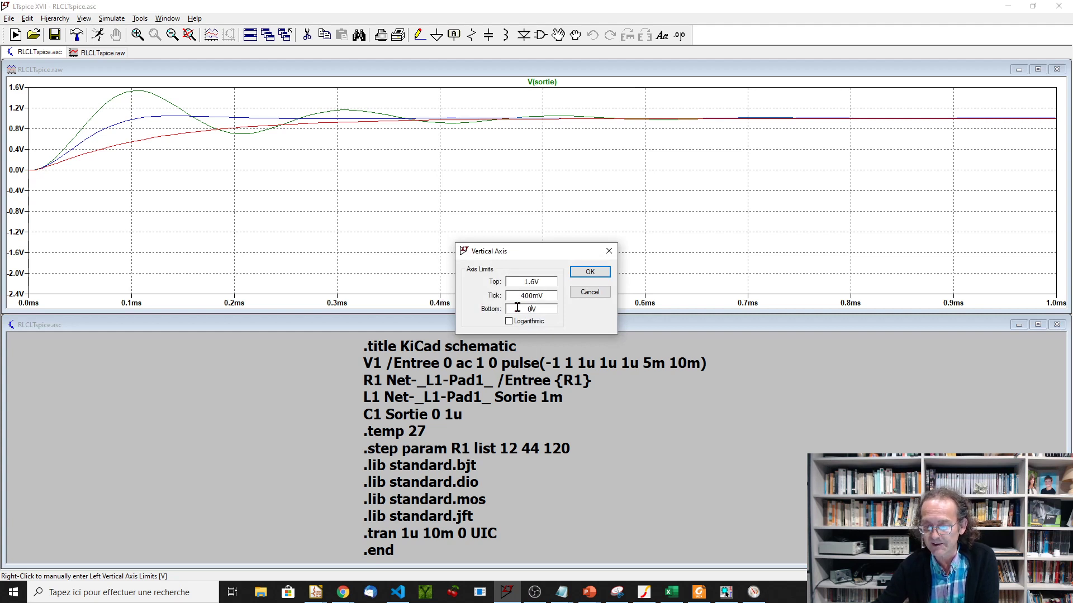
{"action": "left_click", "coordinate": [590, 271]}
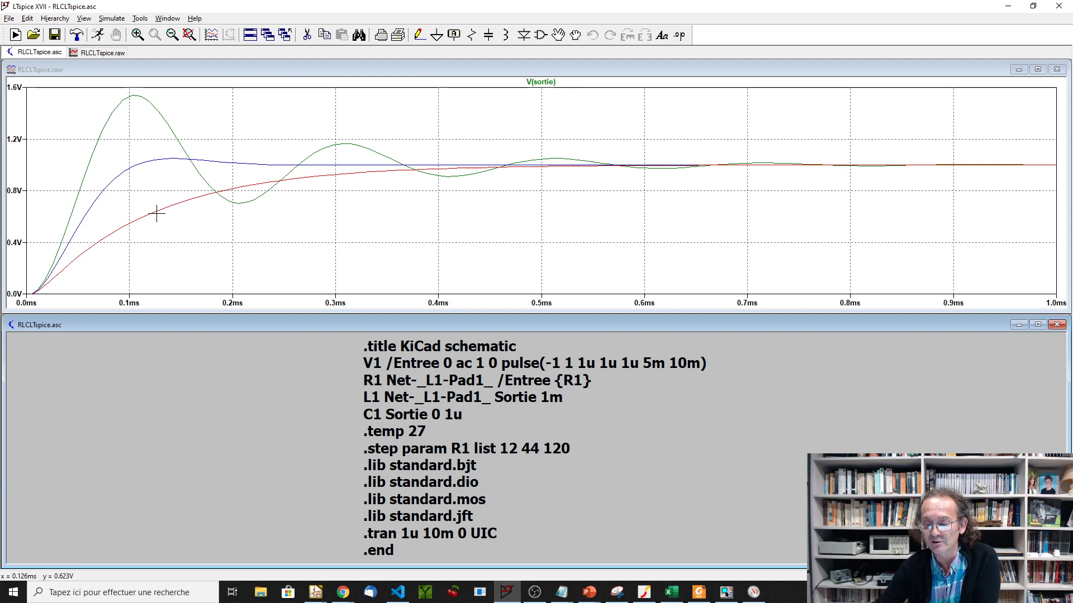
Step: Display the step legend to match the V(sortie) curves to their R1 values, then dismiss it
{"action": "right_click", "coordinate": [492, 121]}
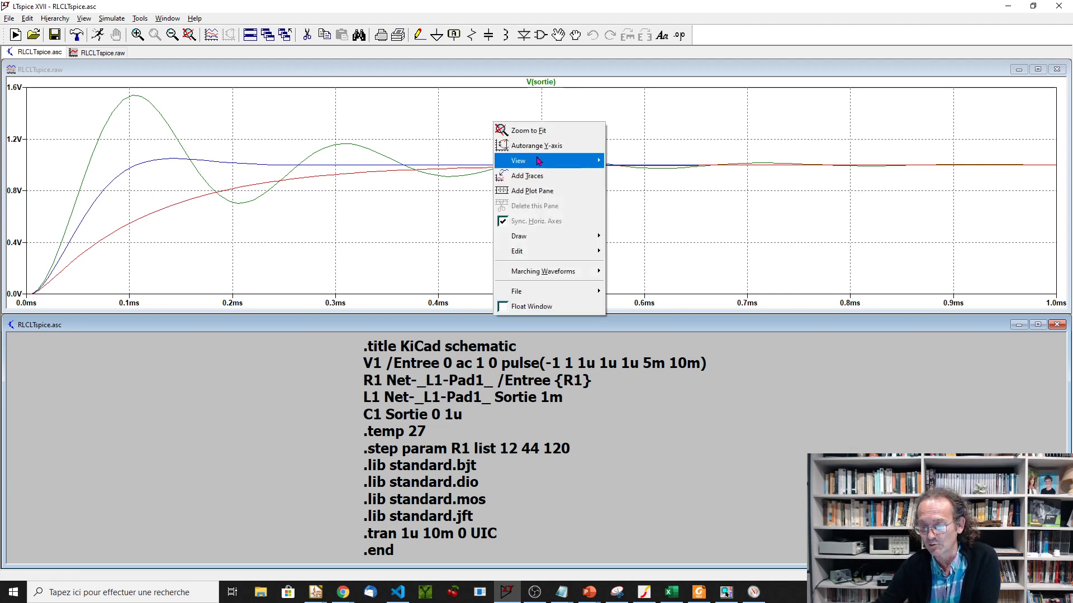
{"action": "mouse_move", "coordinate": [539, 161]}
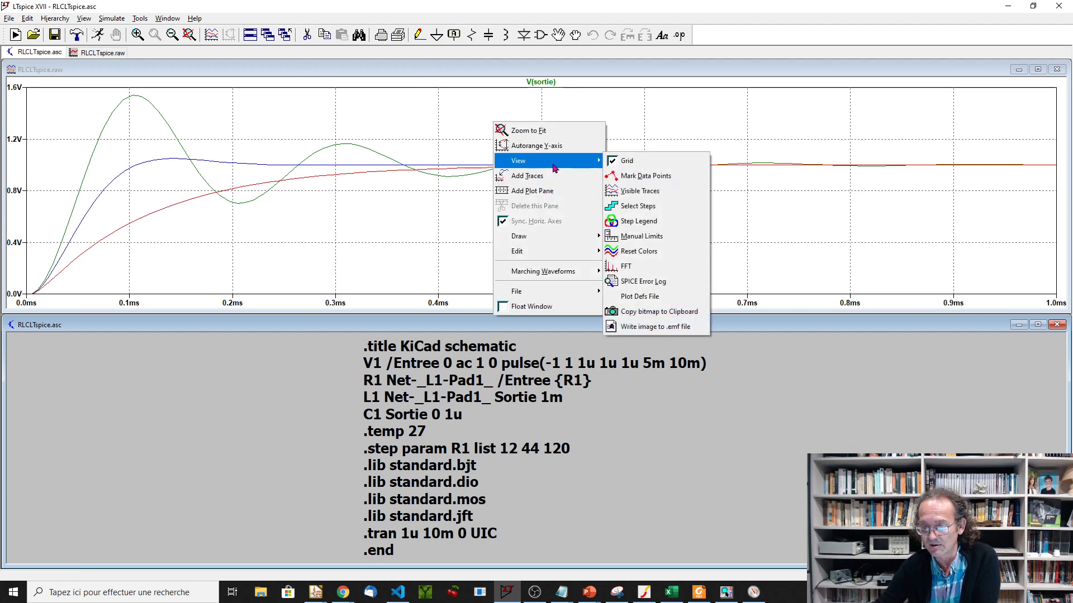
{"action": "left_click", "coordinate": [671, 222]}
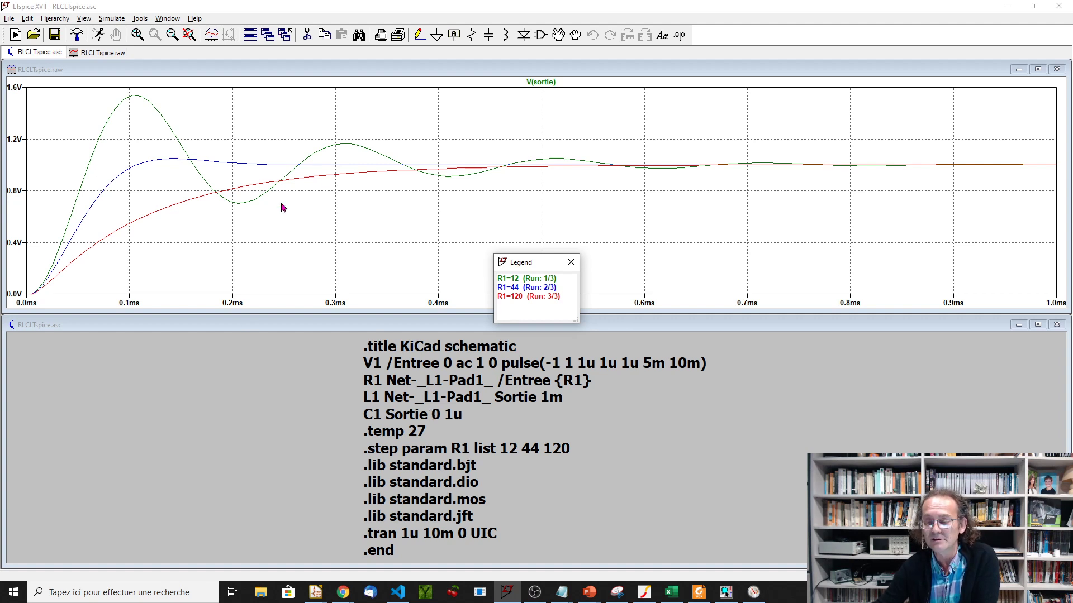
{"action": "left_click", "coordinate": [570, 262]}
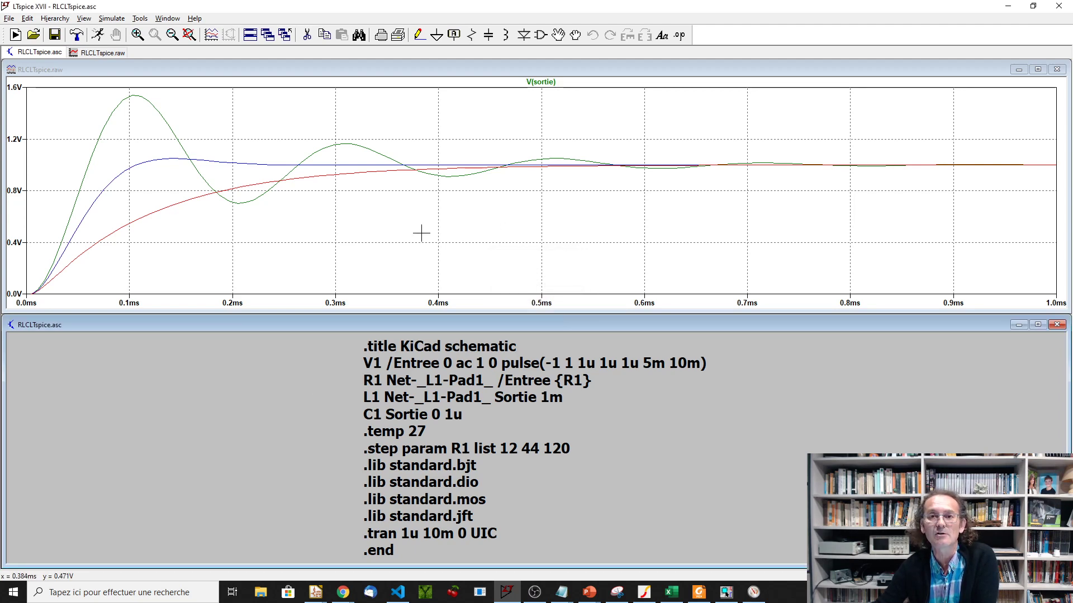
Step: Close LTspice, return to the KiCad schematic and set R1's value to {R1} tol=5%
{"action": "left_click", "coordinate": [1060, 7]}
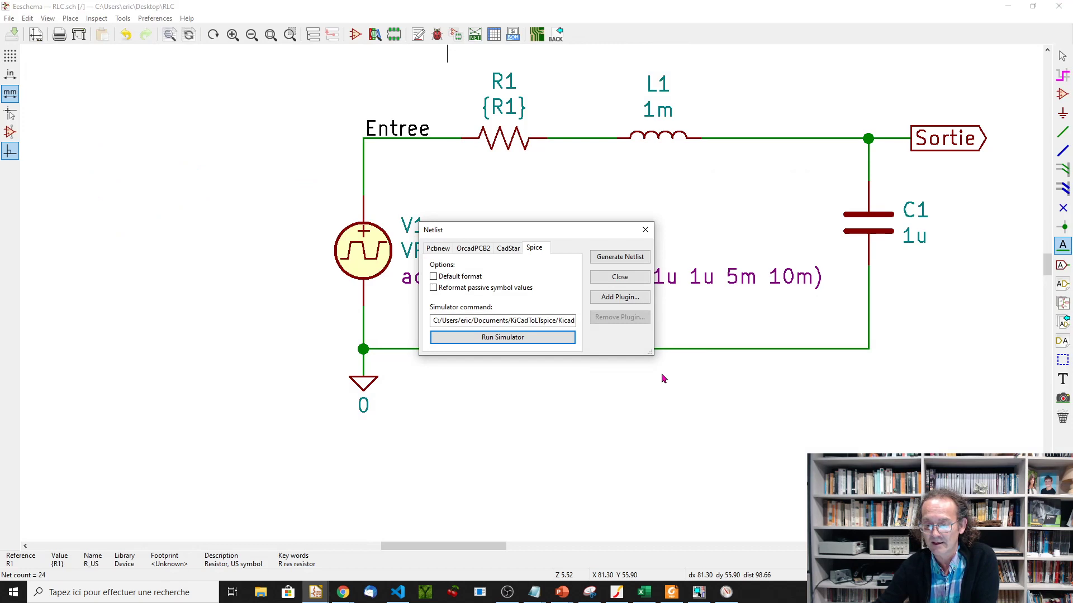
{"action": "left_click", "coordinate": [645, 230]}
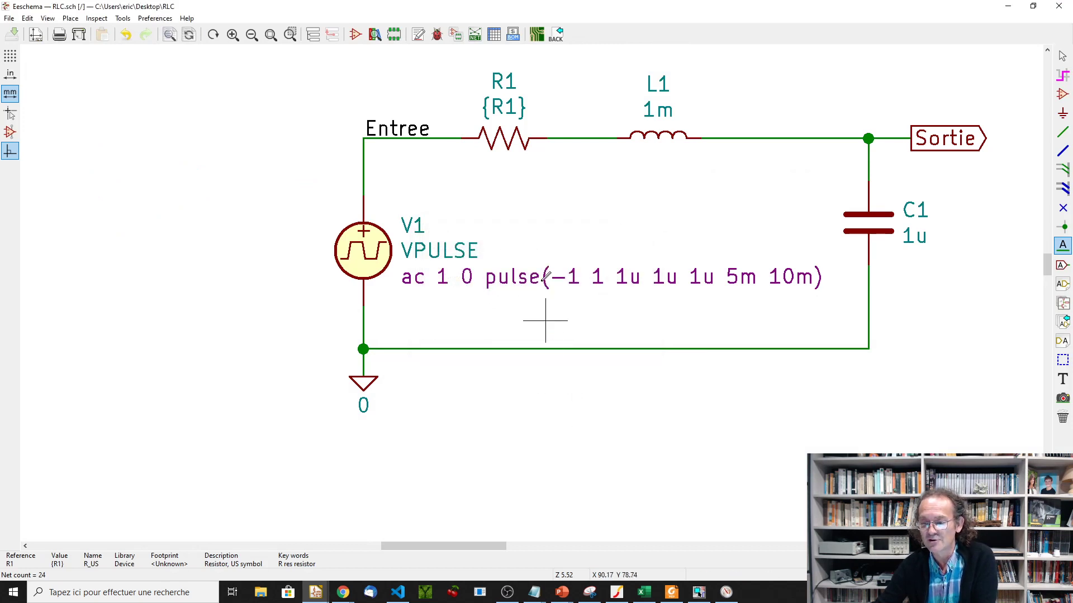
{"action": "double_click", "coordinate": [505, 104]}
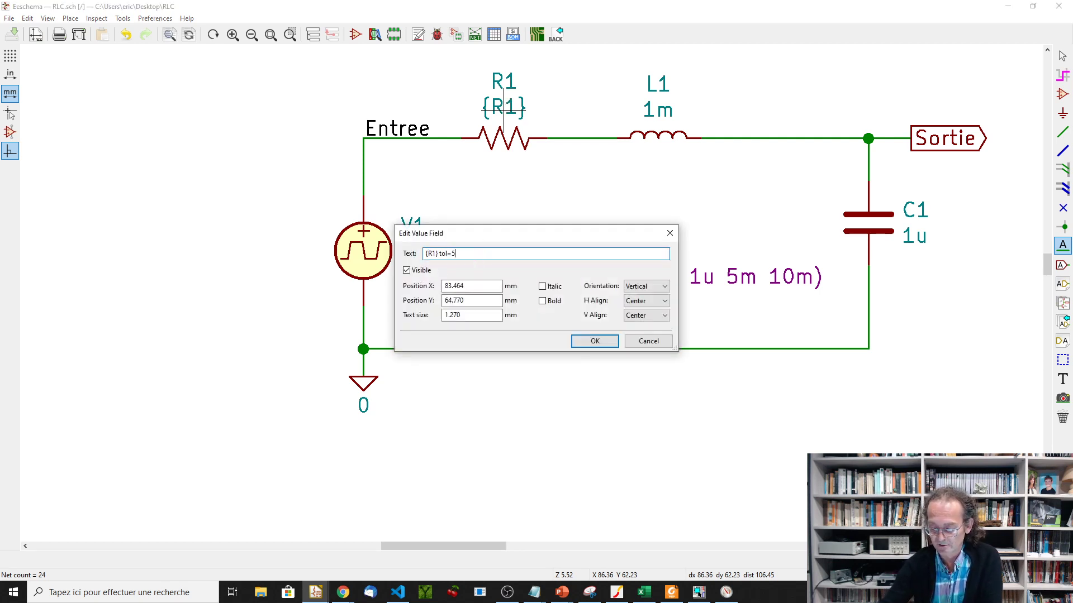
{"action": "type", "text": "tol=5%"}
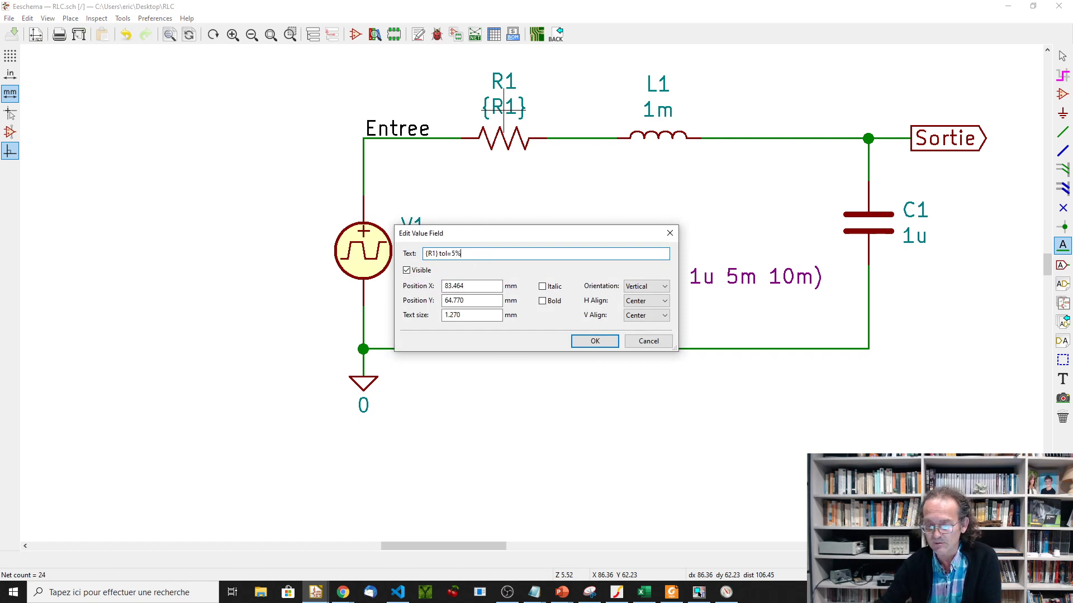
{"action": "left_click", "coordinate": [594, 341]}
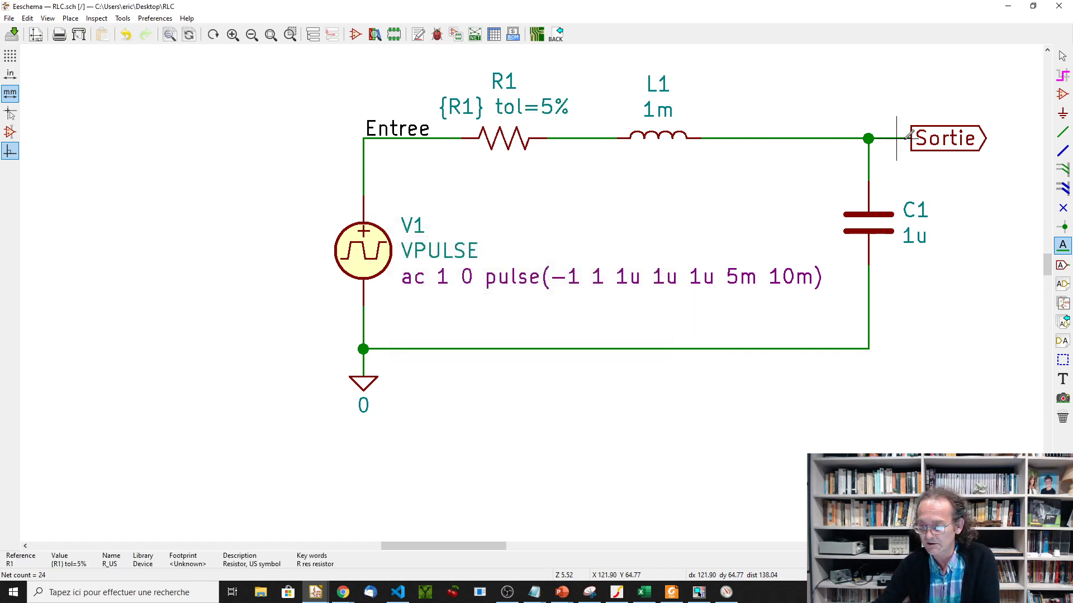
Step: Set capacitor C1's value to 1u tol=10%
{"action": "double_click", "coordinate": [917, 235]}
{"action": "left_click", "coordinate": [462, 251]}
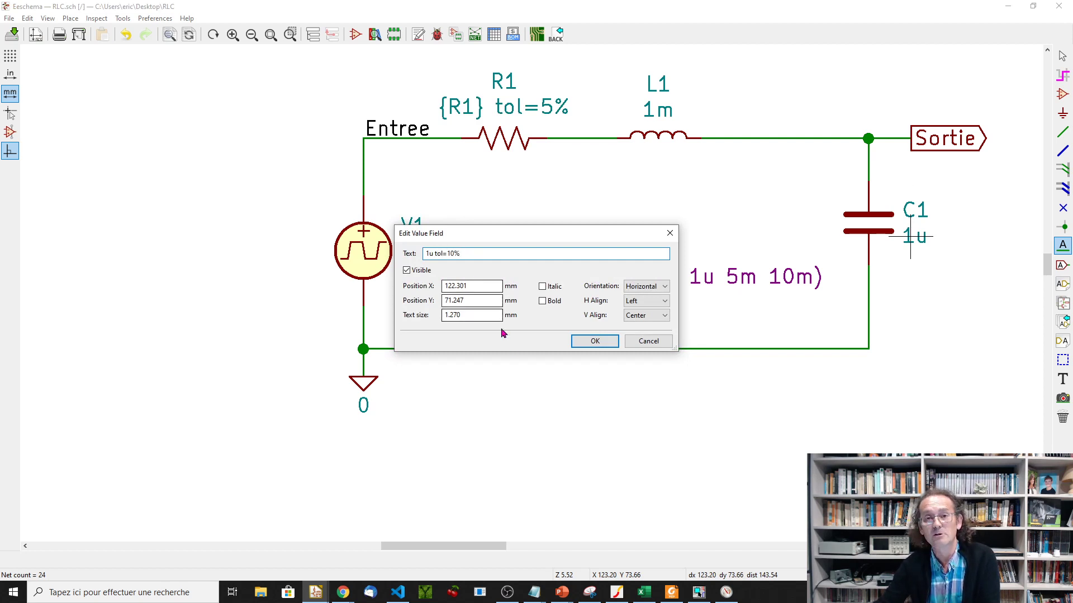
{"action": "left_click", "coordinate": [595, 341]}
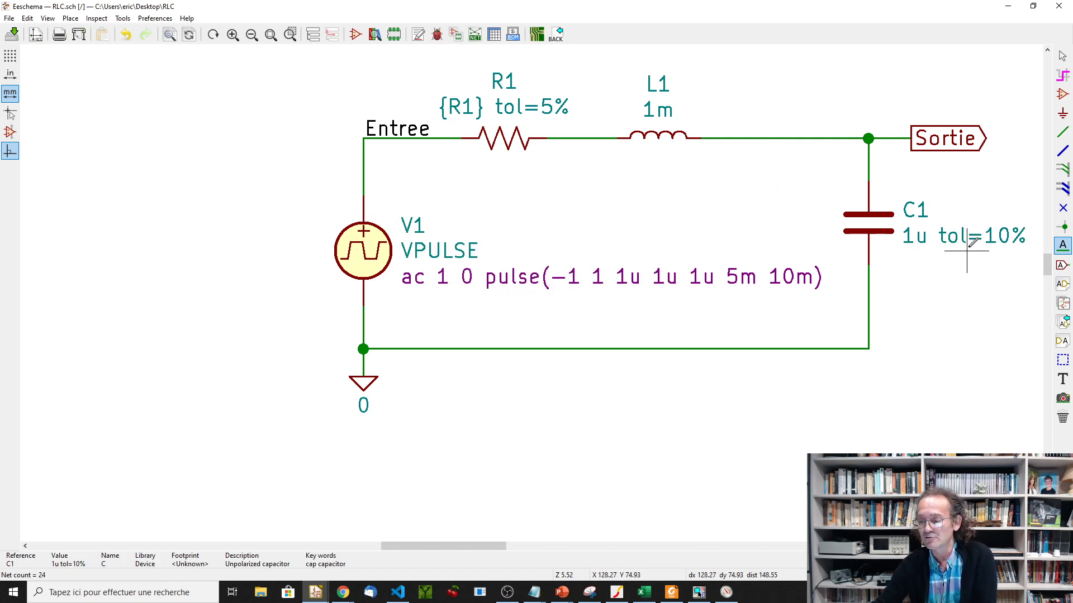
{"action": "double_click", "coordinate": [940, 234]}
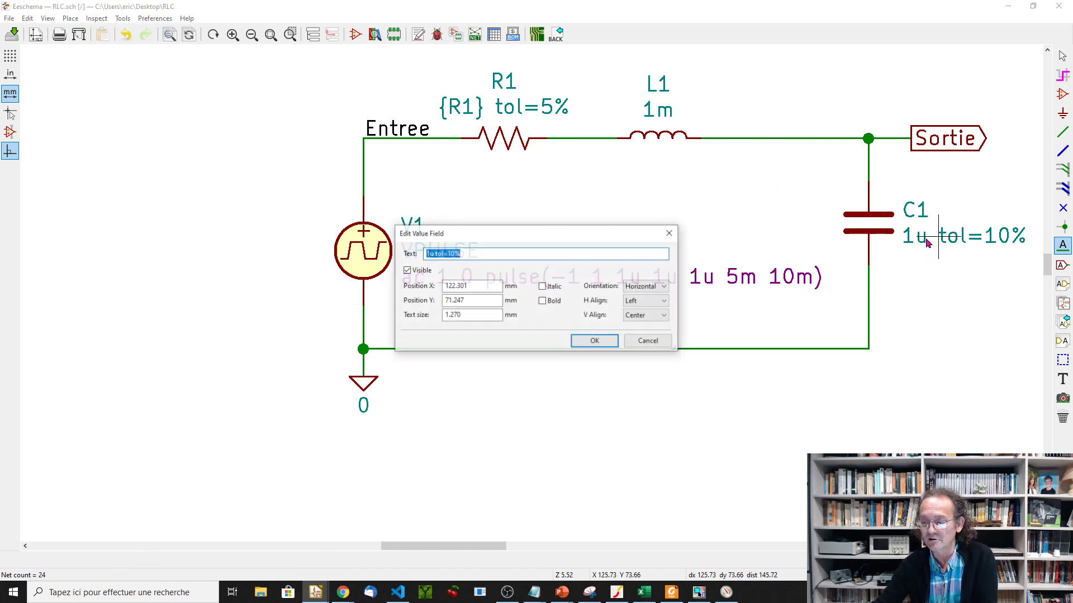
{"action": "left_click", "coordinate": [648, 342]}
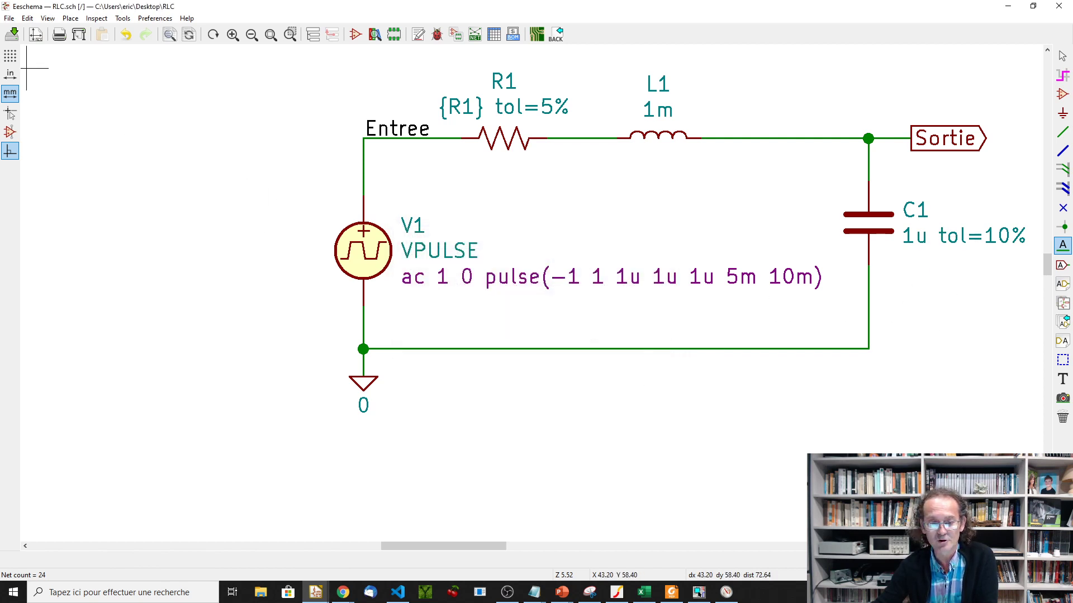
Step: Save the schematic and launch Kicad to LTspice as the Spice netlist simulator
{"action": "left_click", "coordinate": [11, 34]}
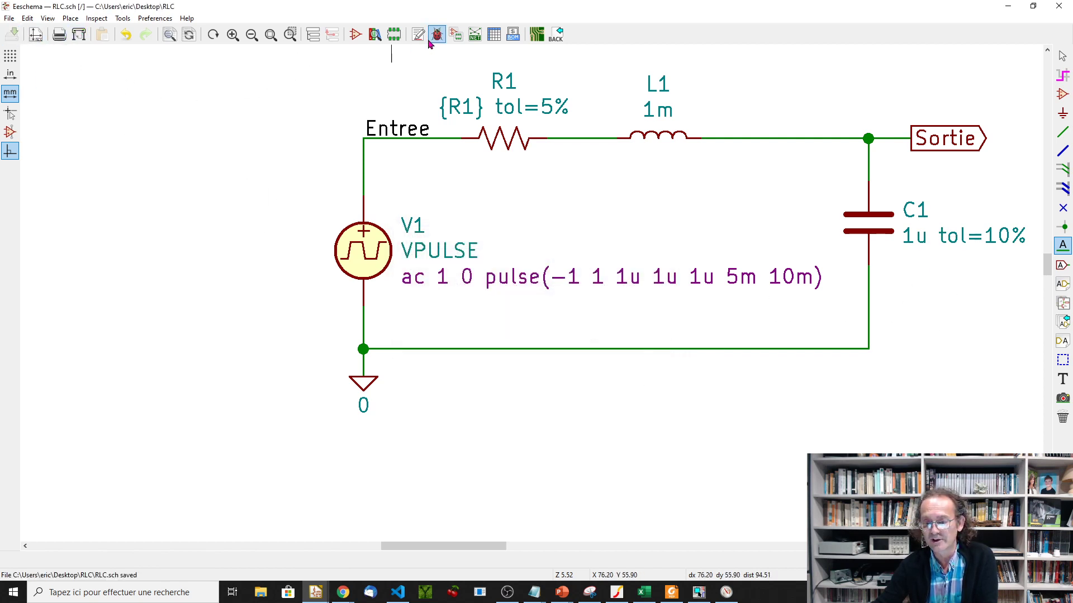
{"action": "left_click", "coordinate": [474, 35]}
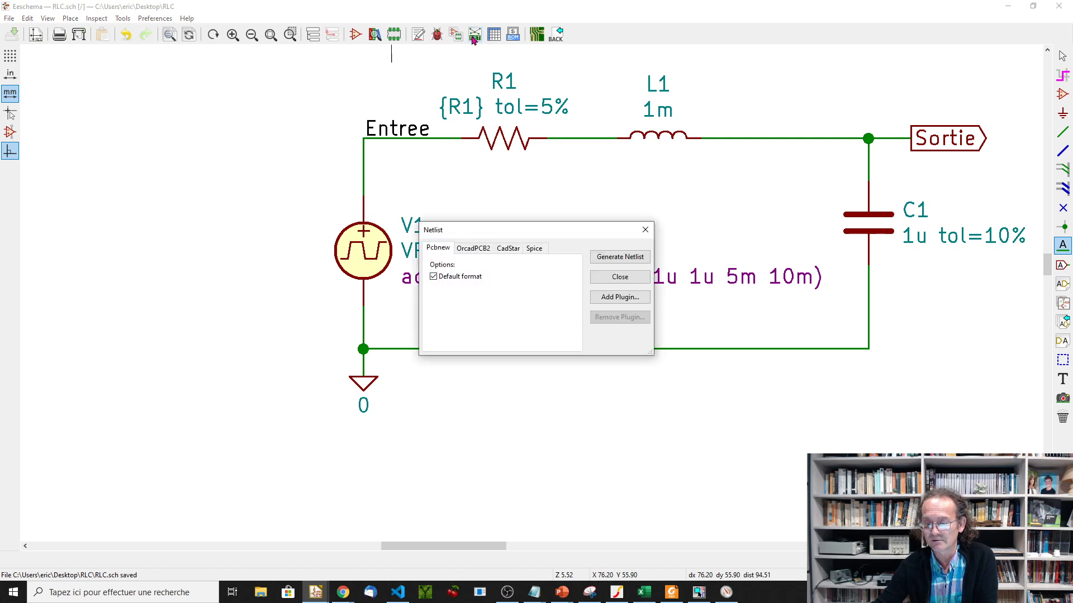
{"action": "left_click", "coordinate": [534, 250]}
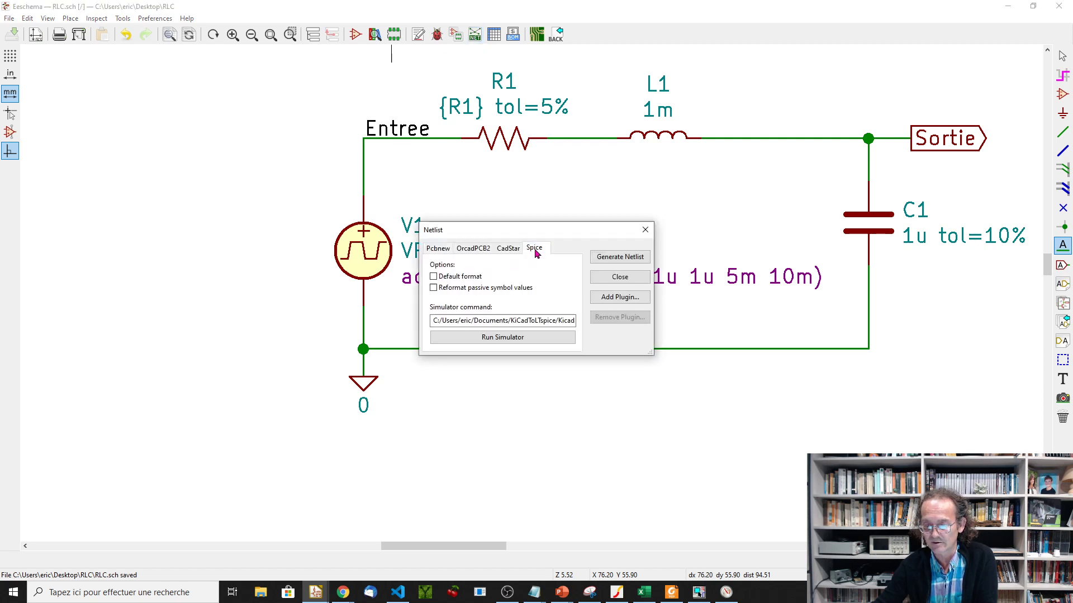
{"action": "left_click", "coordinate": [503, 337]}
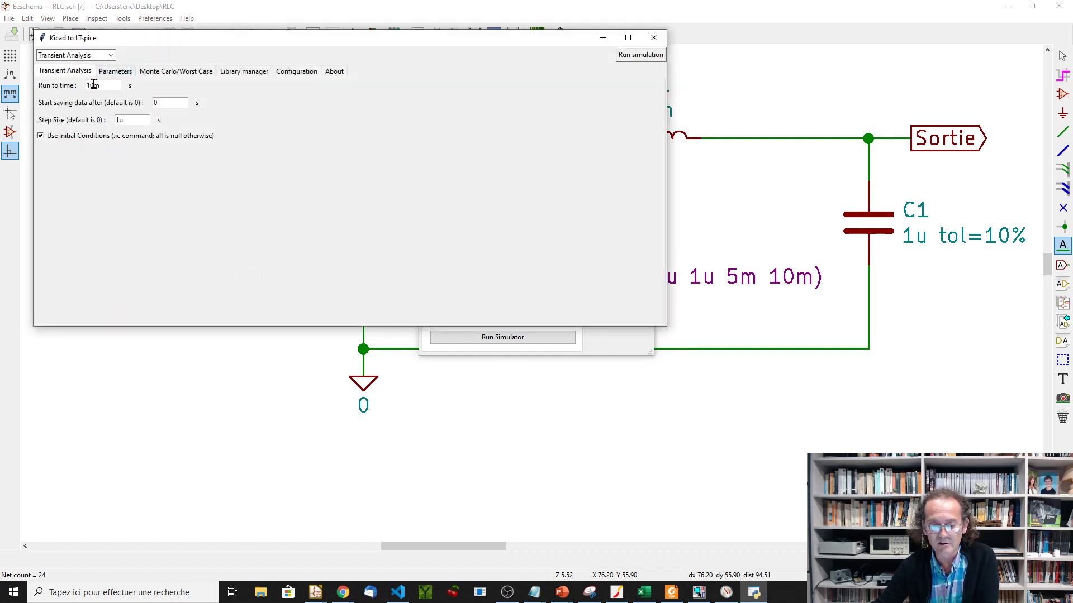
Step: Set the transient analysis run time to 1m and move the Kicad to LTspice window clear of the R1 value
{"action": "double_click", "coordinate": [94, 85]}
{"action": "type", "text": "1m"}
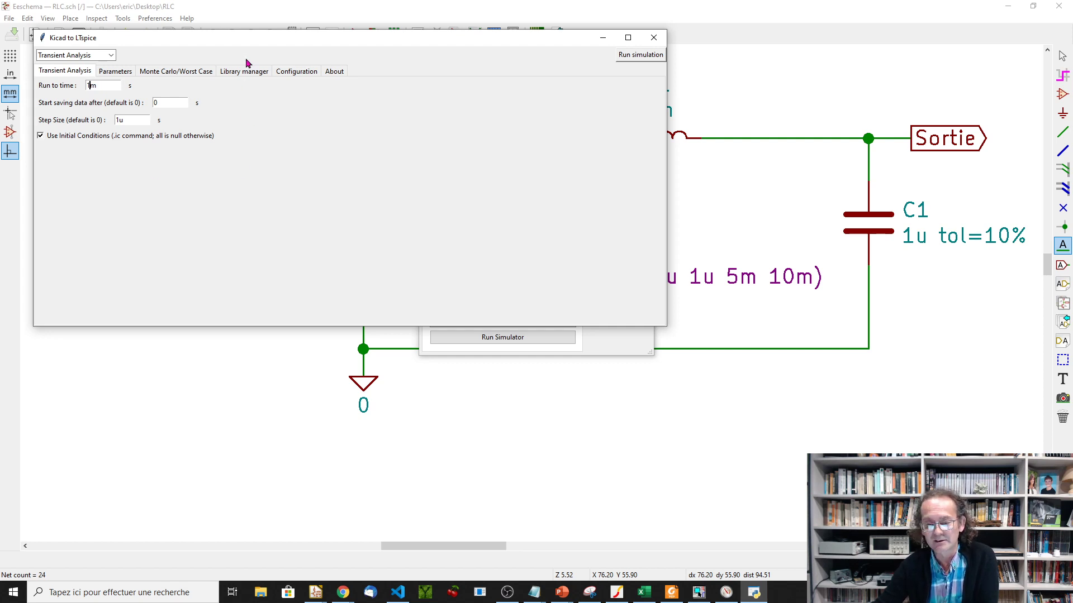
{"action": "left_click_drag", "start_coordinate": [249, 37], "coordinate": [364, 142]}
Step: Make parameter R1 use its default value instead of a list of values
{"action": "left_click", "coordinate": [234, 177]}
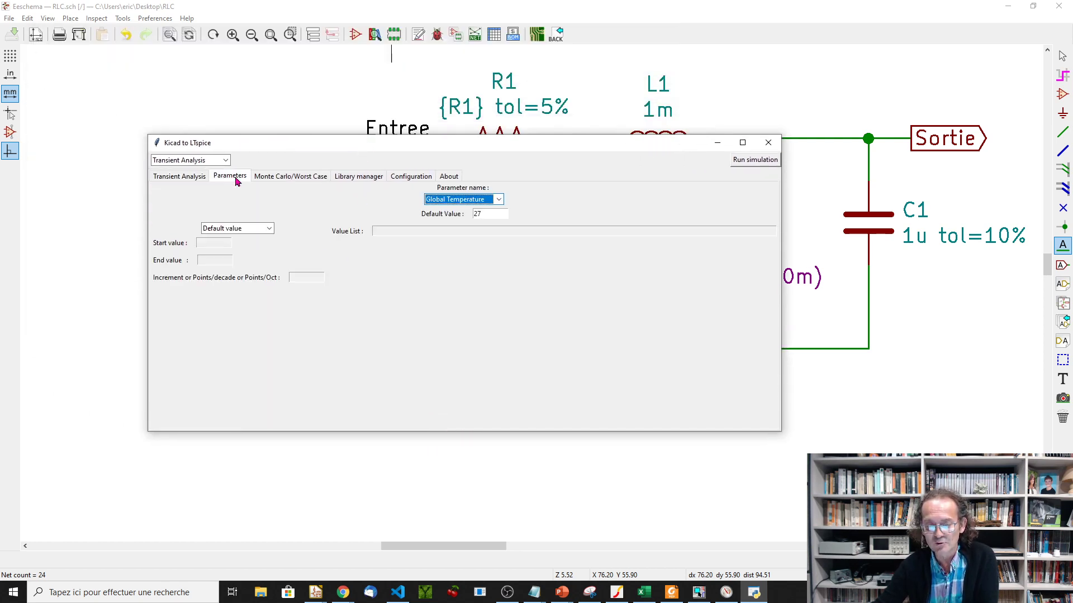
{"action": "left_click", "coordinate": [487, 199]}
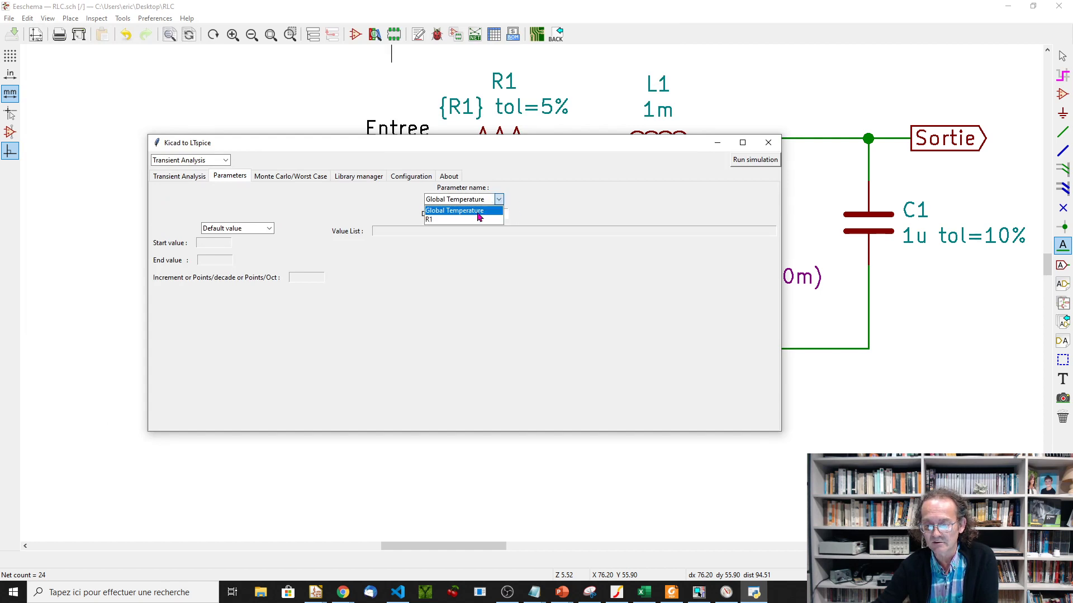
{"action": "left_click", "coordinate": [475, 219]}
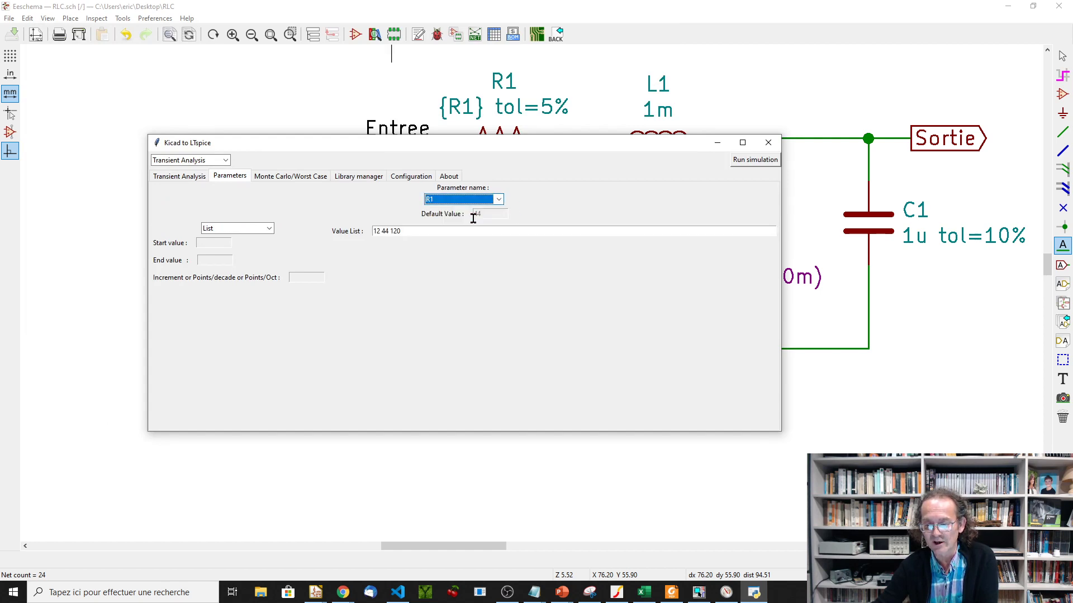
{"action": "left_click", "coordinate": [269, 229]}
{"action": "left_click", "coordinate": [246, 239]}
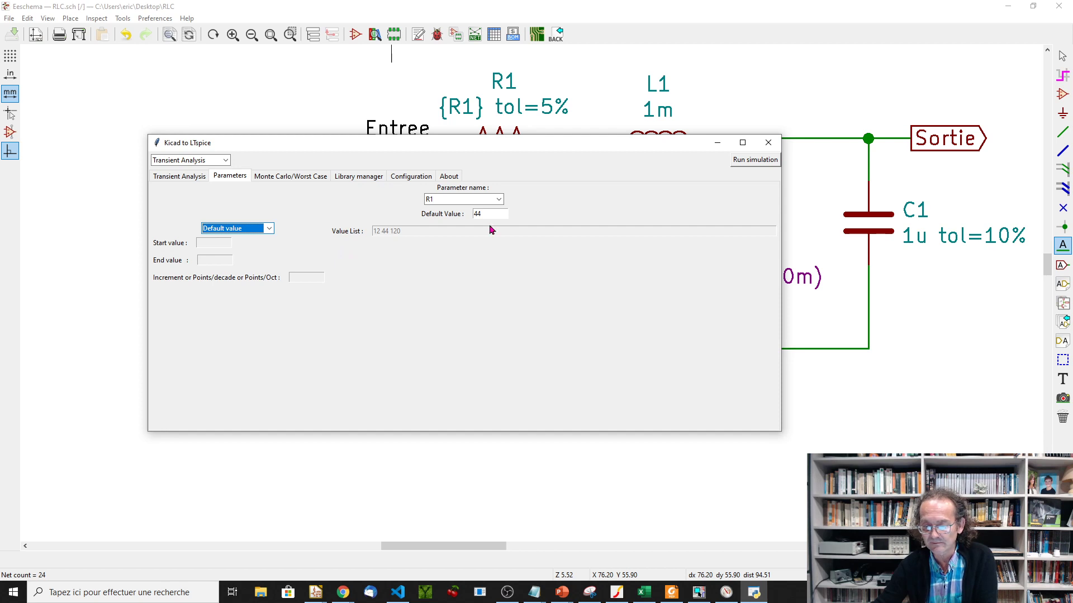
Step: Choose Worst Case as the tolerance analysis type
{"action": "left_click", "coordinate": [280, 178]}
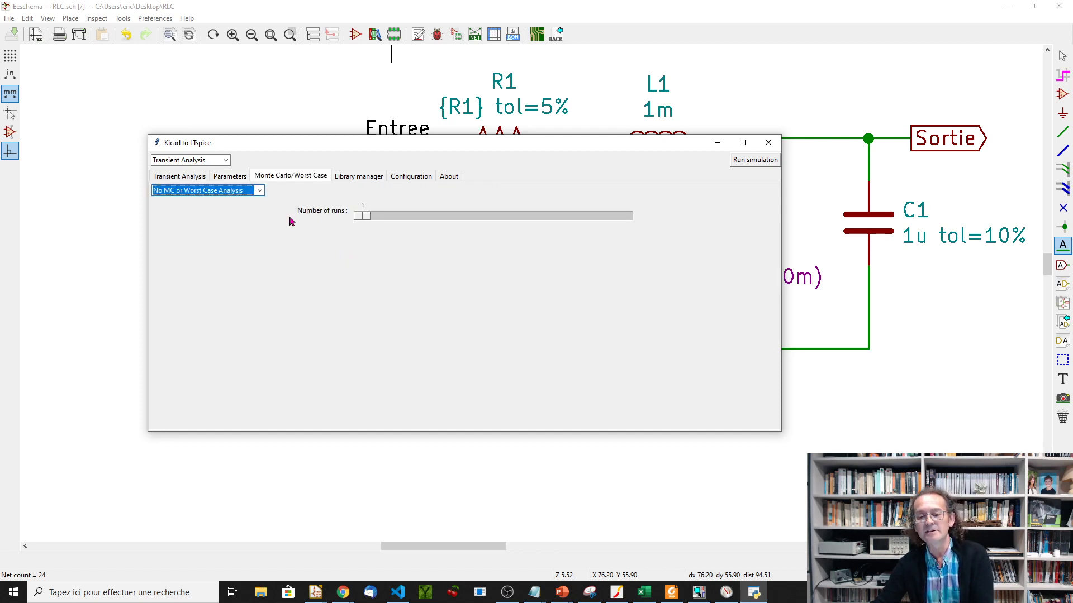
{"action": "left_click", "coordinate": [259, 191]}
{"action": "left_click", "coordinate": [240, 219]}
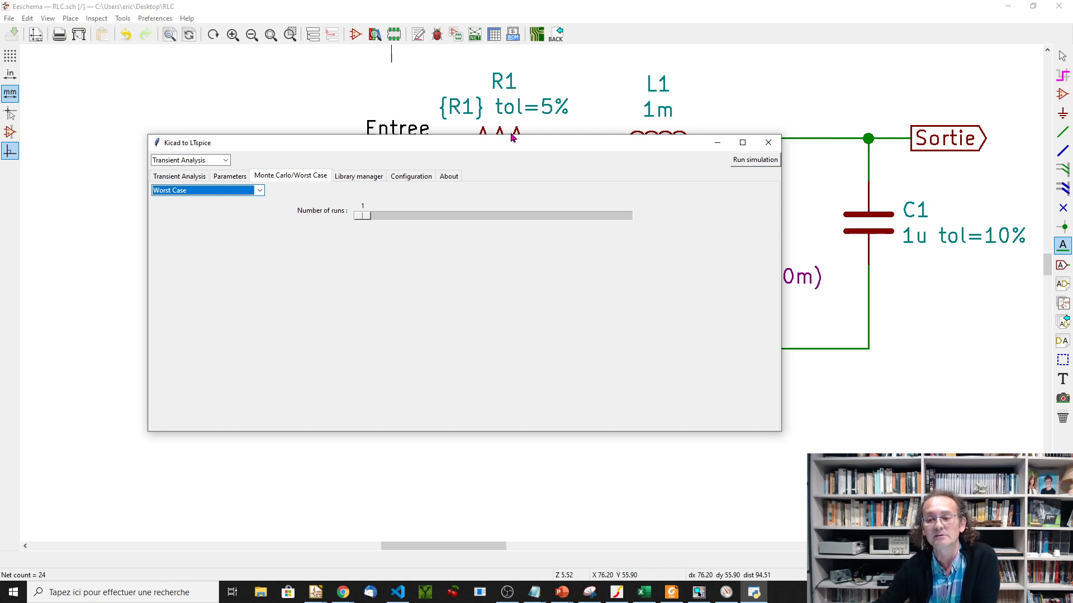
Step: Run the worst-case transient simulation, switch to LTspice and plot V(sortie)
{"action": "left_click", "coordinate": [747, 161]}
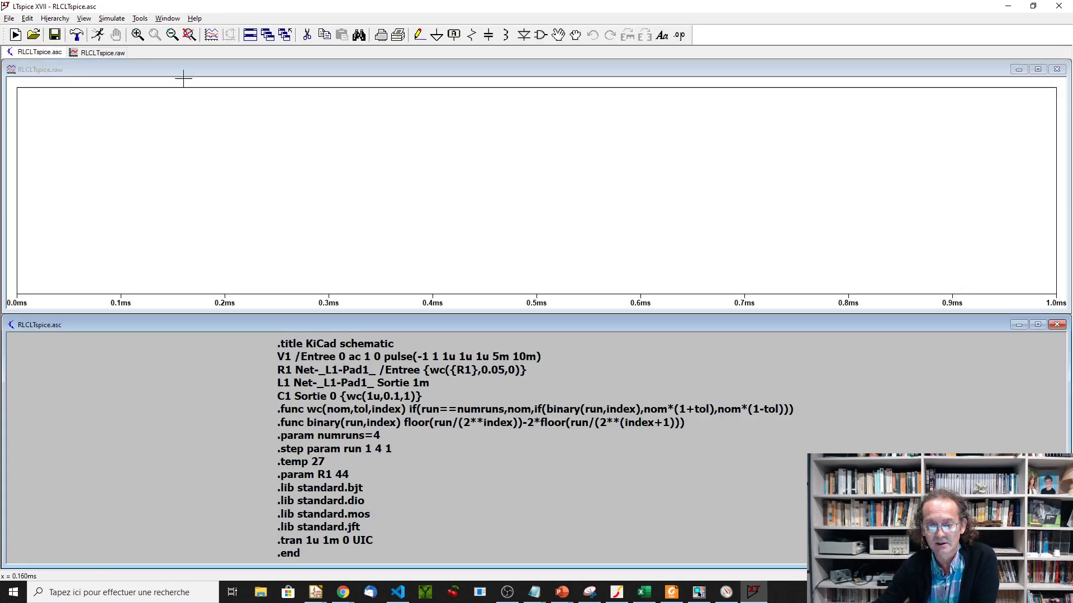
{"action": "left_click", "coordinate": [210, 35]}
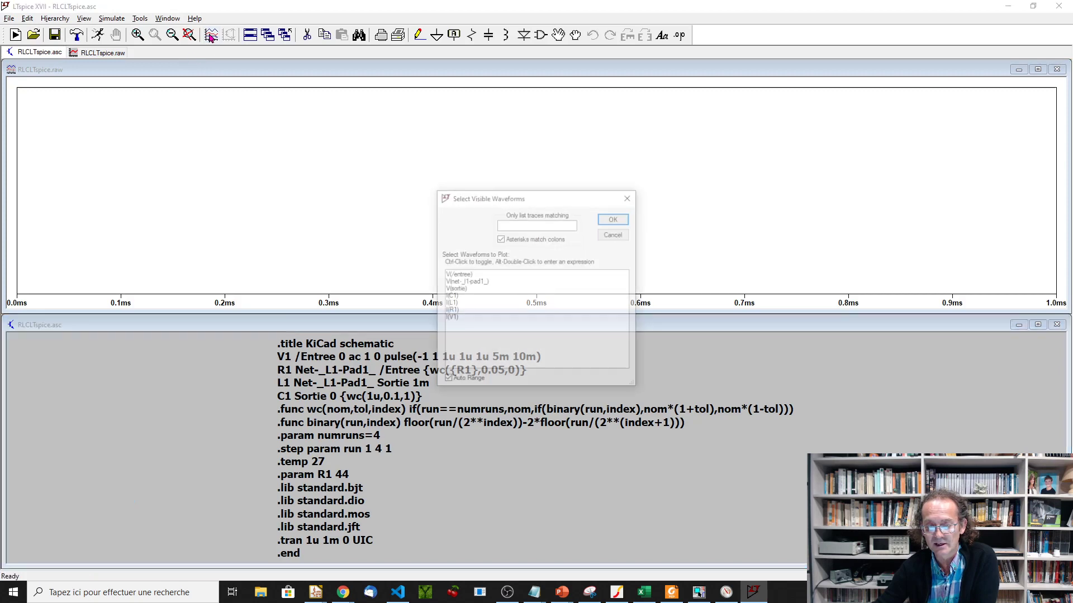
{"action": "left_click", "coordinate": [467, 289]}
{"action": "left_click", "coordinate": [613, 219]}
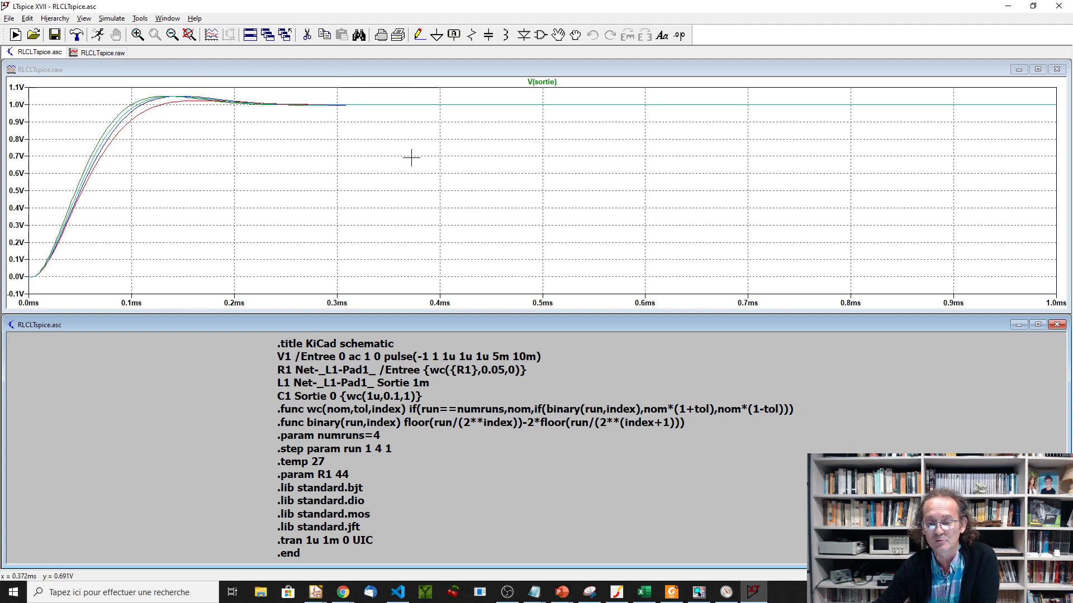
Step: Display the step legend to identify the worst-case runs of V(sortie), then dismiss it
{"action": "right_click", "coordinate": [344, 126]}
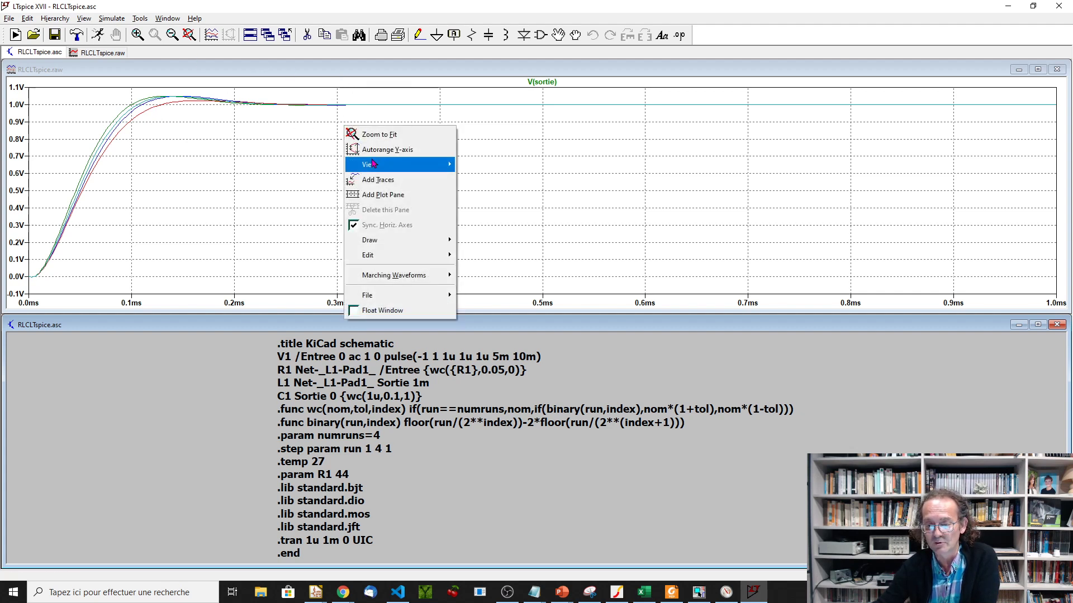
{"action": "mouse_move", "coordinate": [373, 164]}
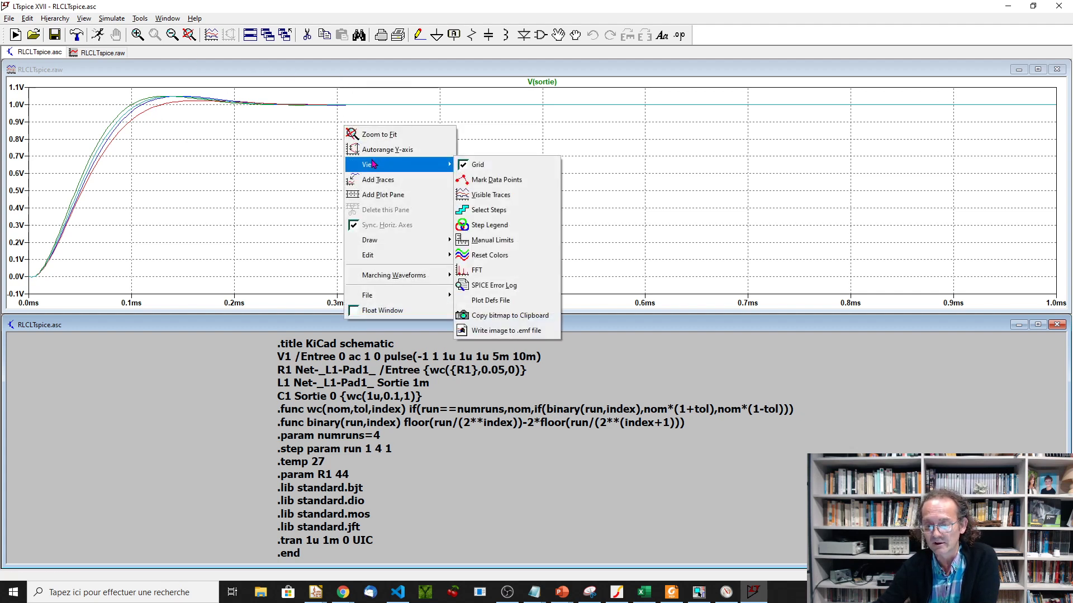
{"action": "left_click", "coordinate": [506, 230]}
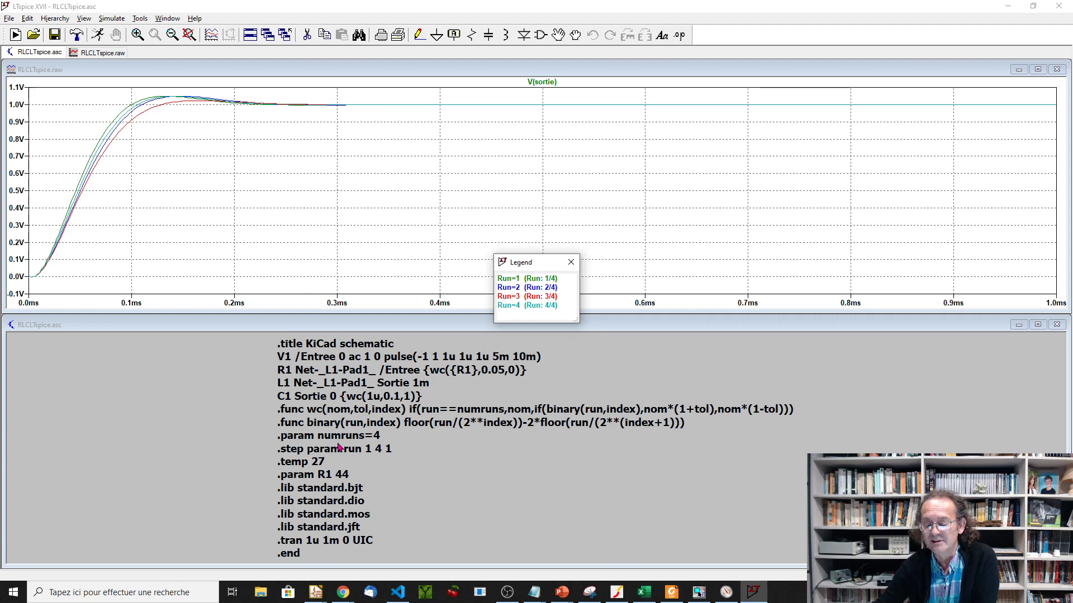
{"action": "left_click", "coordinate": [570, 262]}
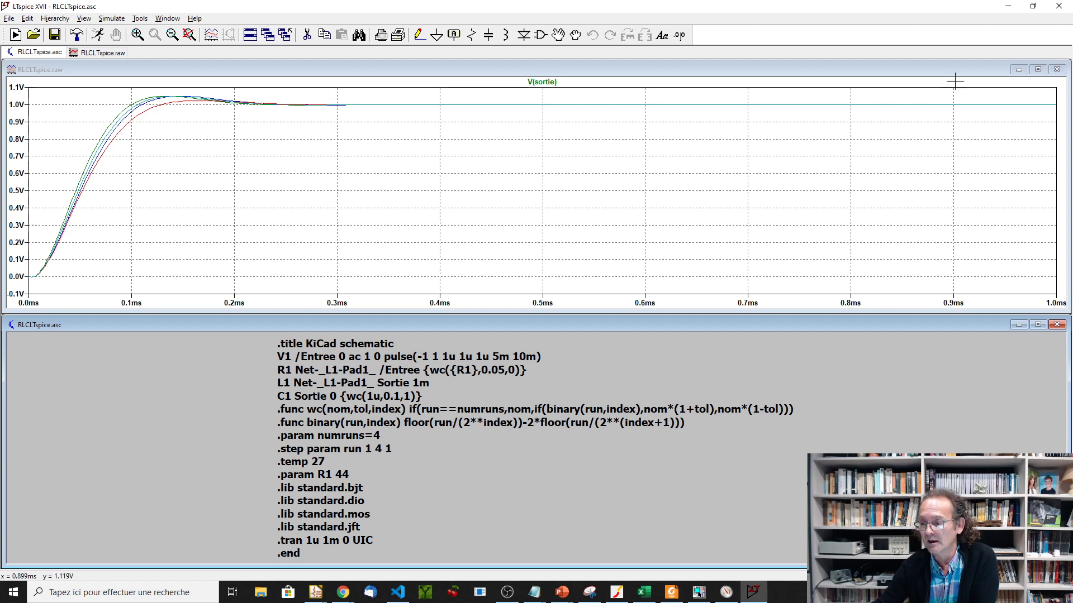
Step: Close LTspice, reopen Kicad to LTspice from the netlist dialog and choose AC Sweep Analysis as the analysis type
{"action": "left_click", "coordinate": [1058, 8]}
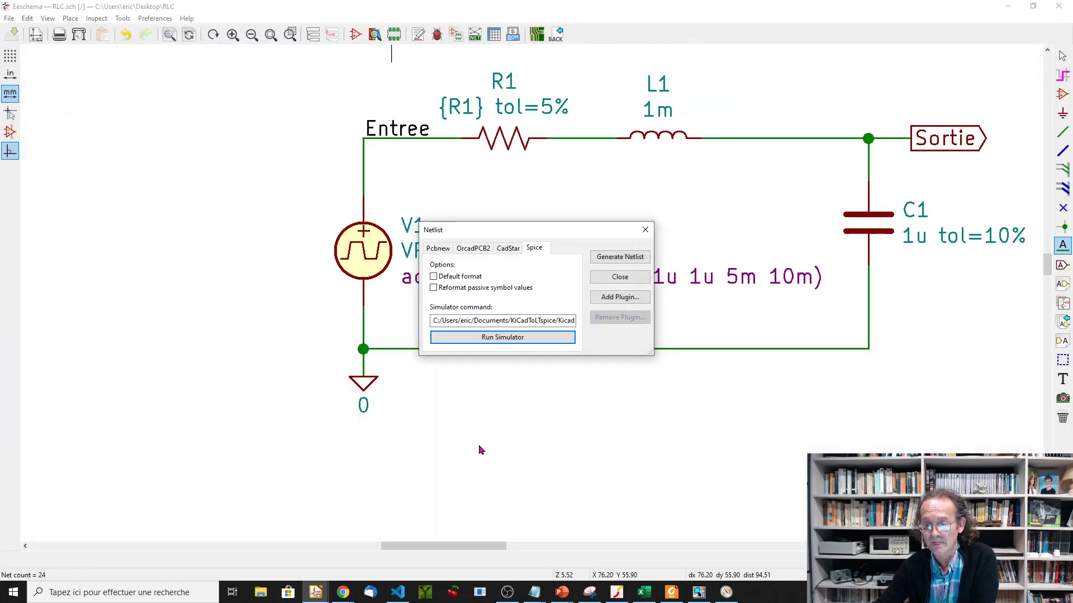
{"action": "left_click", "coordinate": [512, 338]}
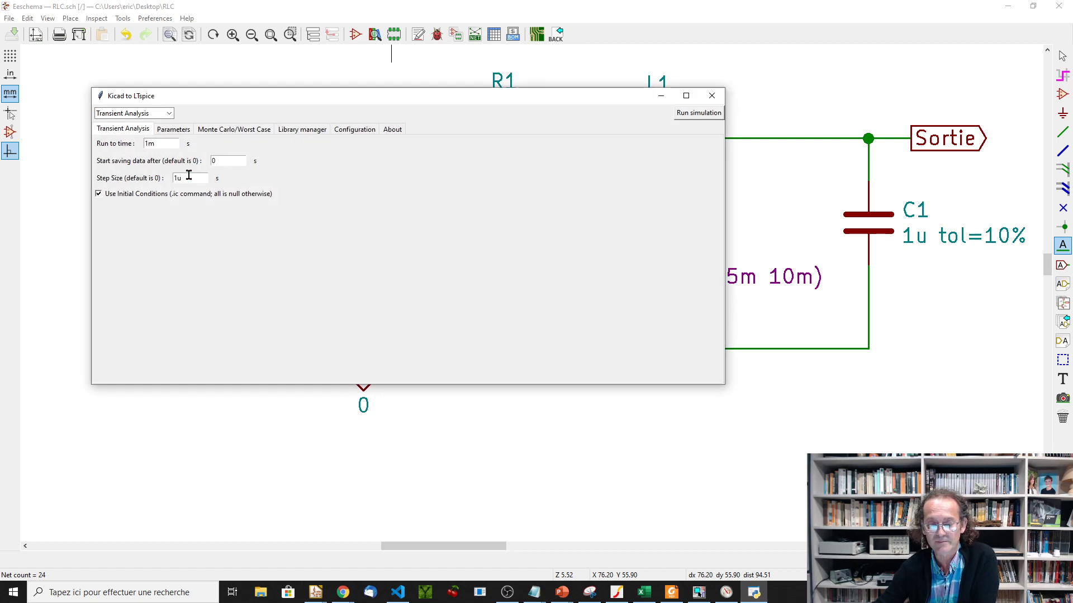
{"action": "left_click_drag", "start_coordinate": [247, 95], "coordinate": [664, 352]}
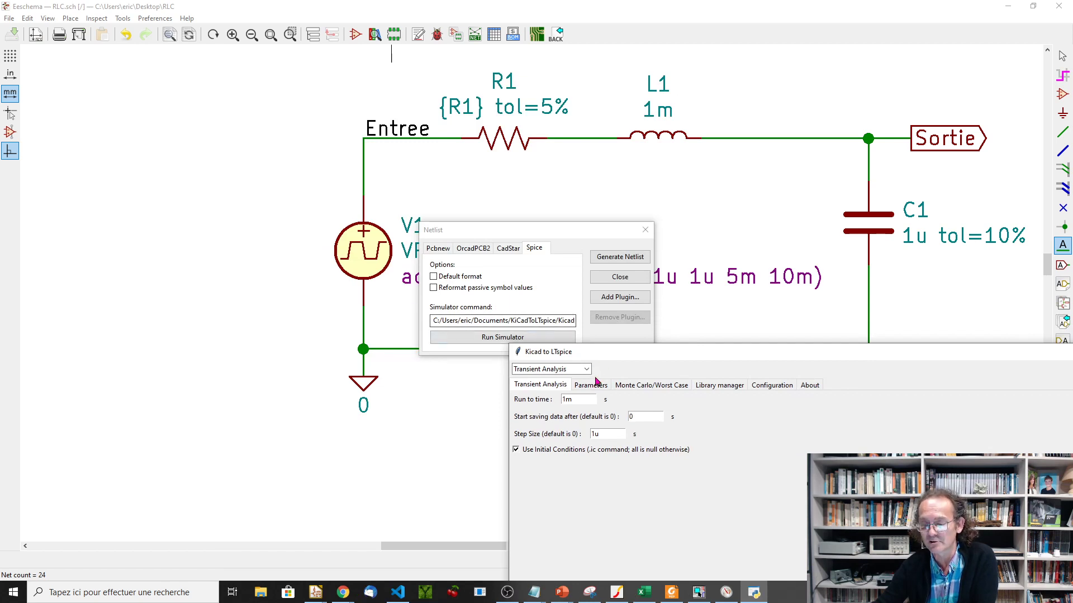
{"action": "left_click", "coordinate": [571, 371]}
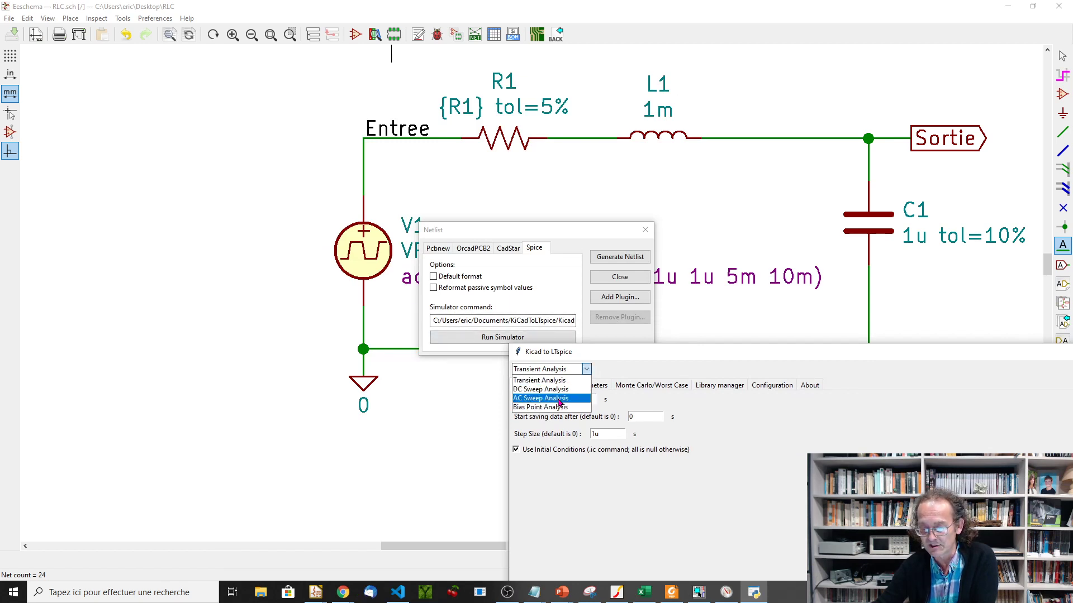
{"action": "left_click", "coordinate": [559, 399]}
{"action": "left_click_drag", "start_coordinate": [695, 354], "coordinate": [369, 149]}
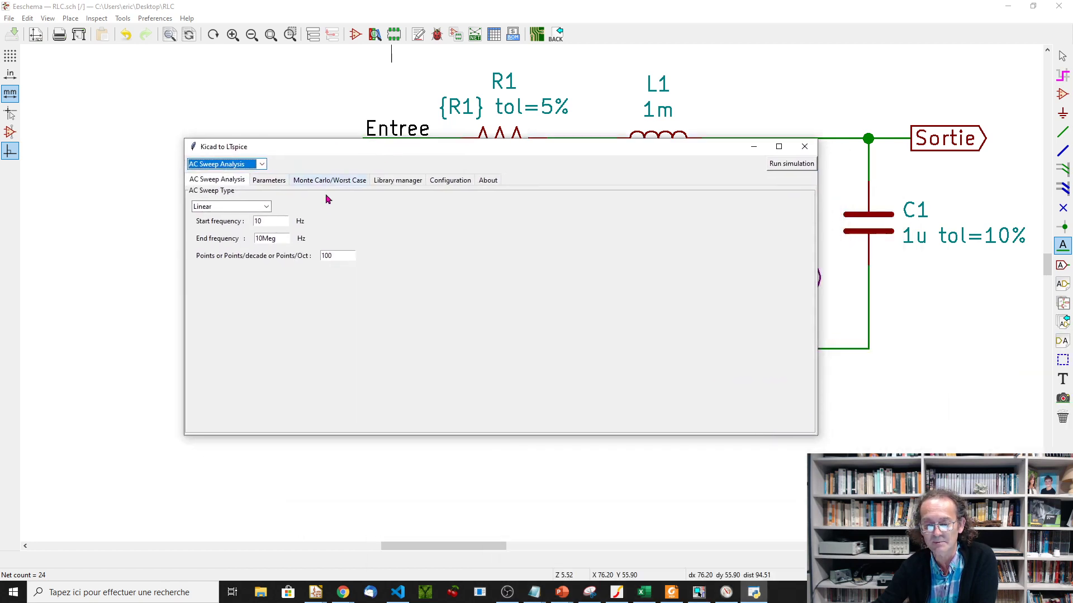
Step: Configure the AC sweep as Log decade with a start frequency of 100 Hz and an end frequency of 10kHz
{"action": "left_click", "coordinate": [260, 210]}
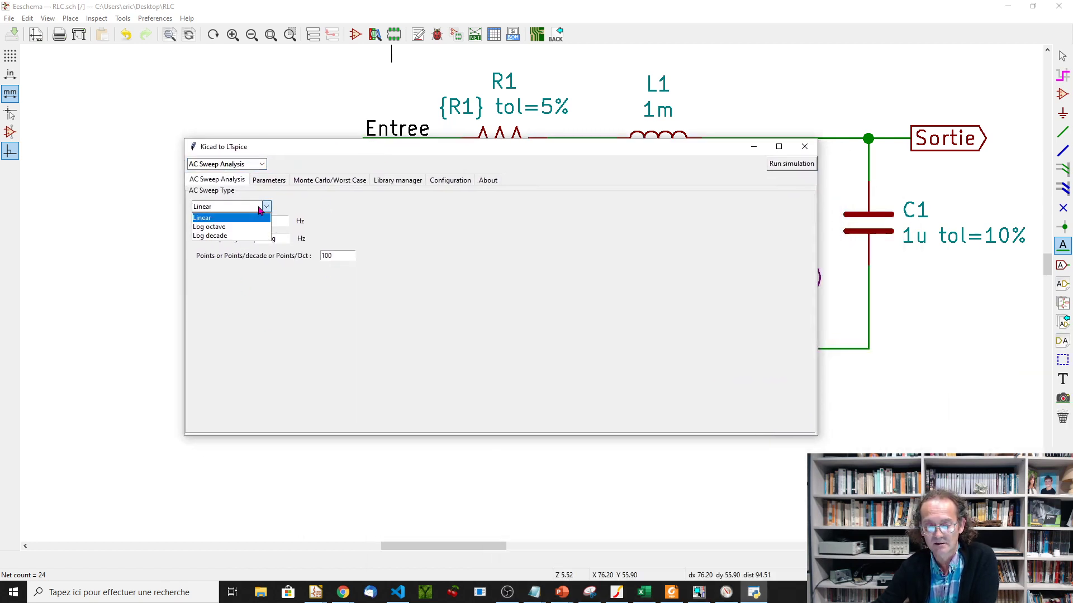
{"action": "left_click", "coordinate": [226, 237]}
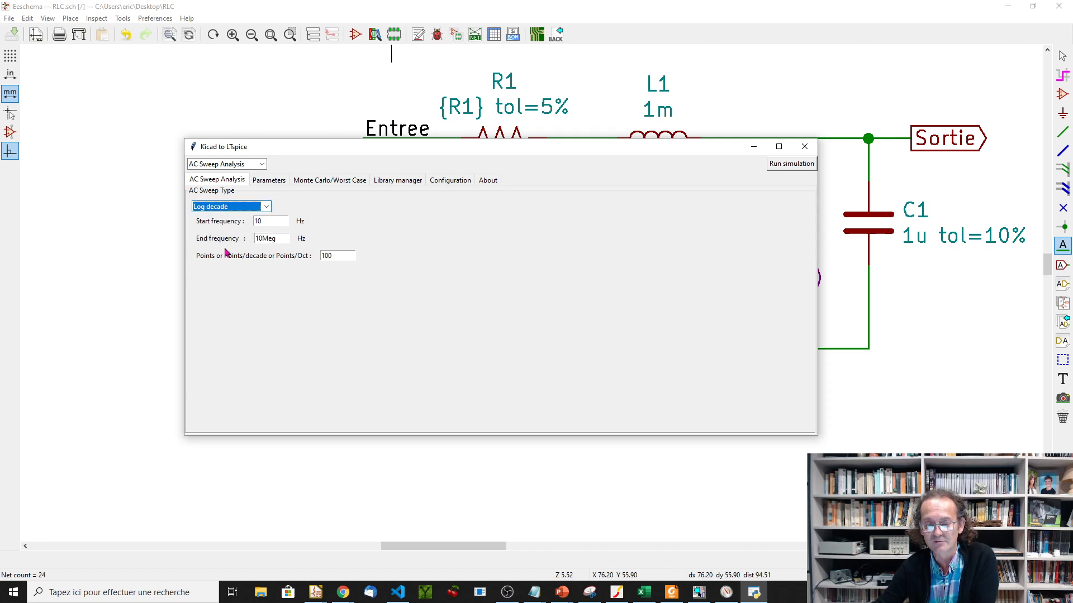
{"action": "left_click", "coordinate": [270, 222]}
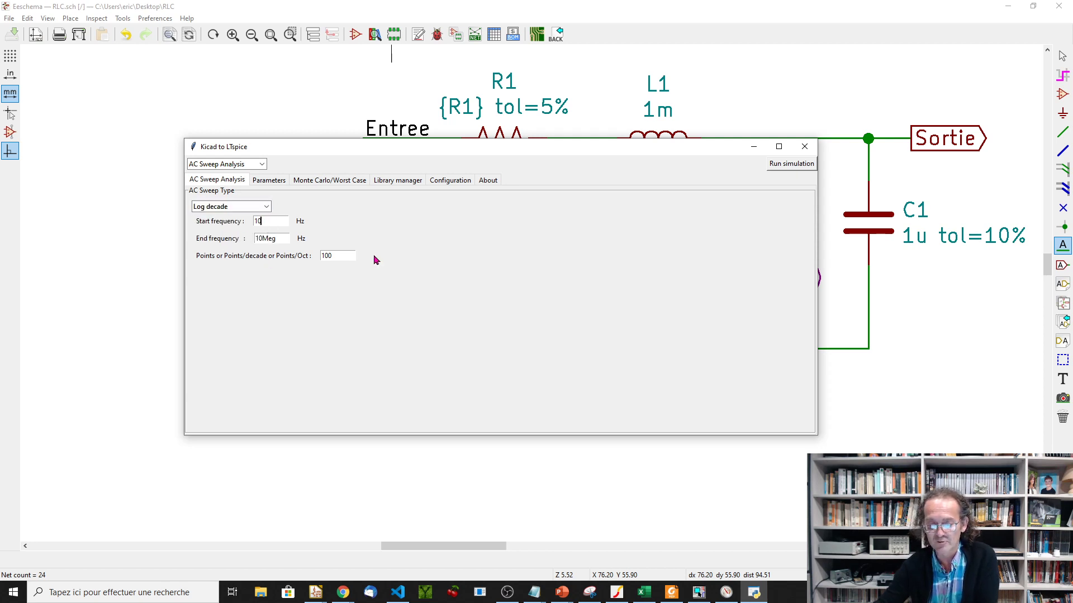
{"action": "type", "text": "0"}
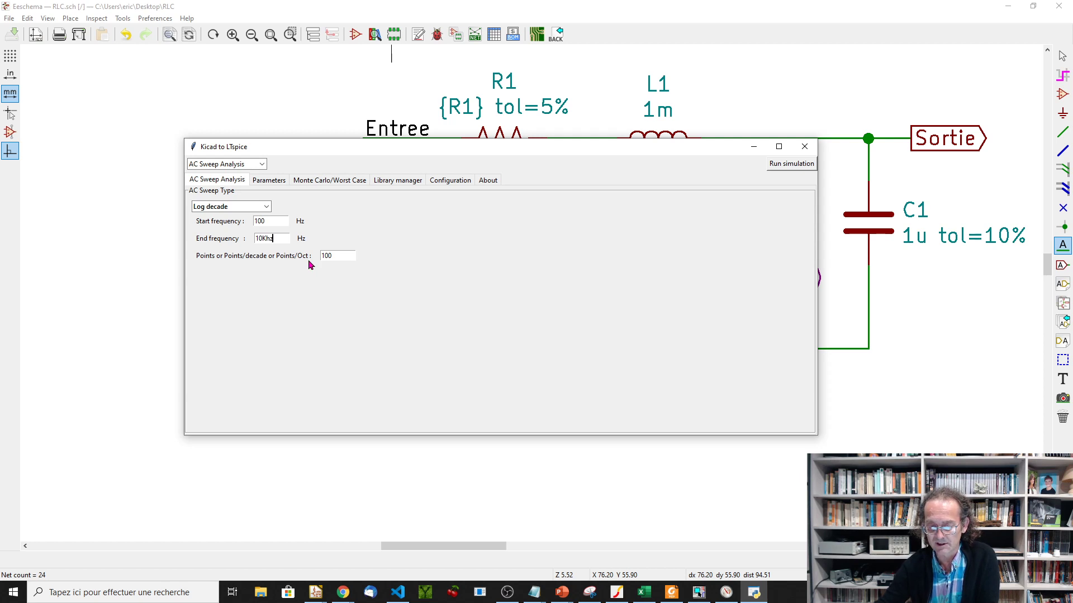
{"action": "key", "text": "shift+Left"}
{"action": "key", "text": "shift+Left"}
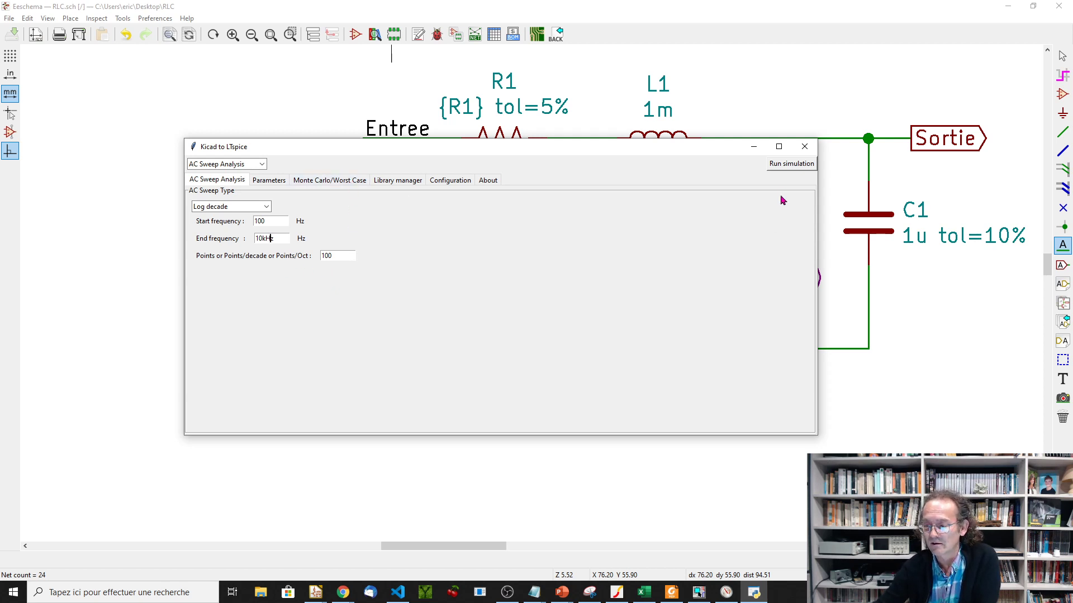
Step: Run the AC sweep simulation, switch to LTspice and plot the V(sortie) trace
{"action": "left_click", "coordinate": [791, 164]}
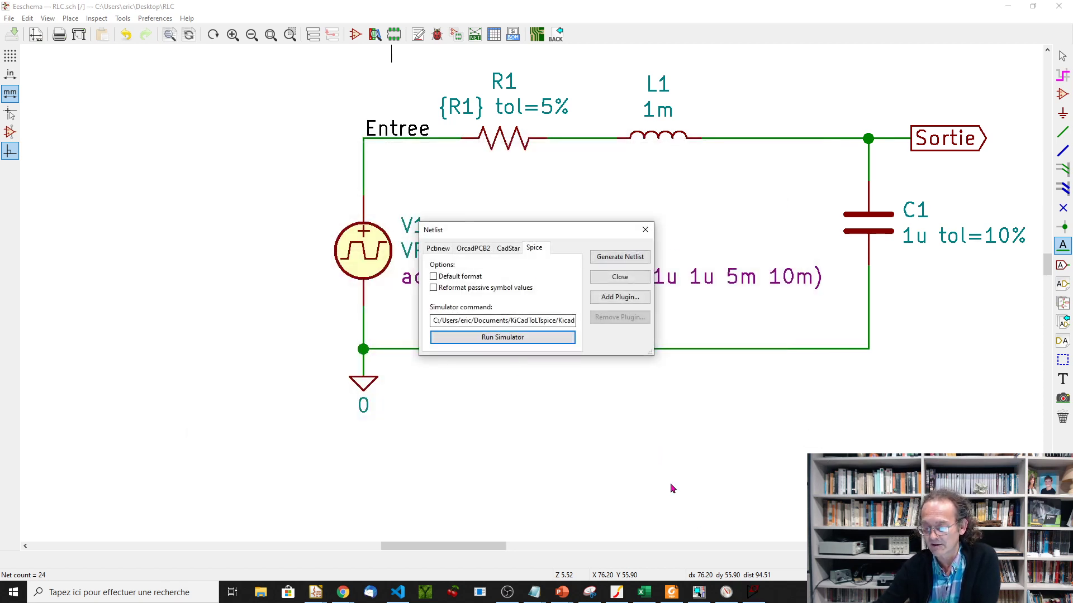
{"action": "left_click", "coordinate": [756, 595]}
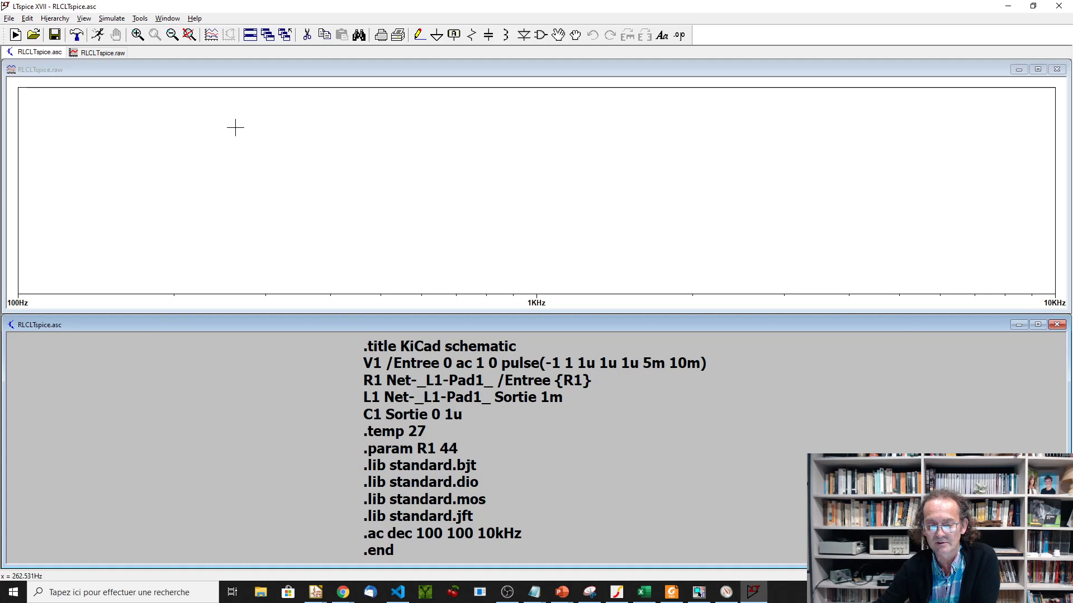
{"action": "right_click", "coordinate": [235, 128]}
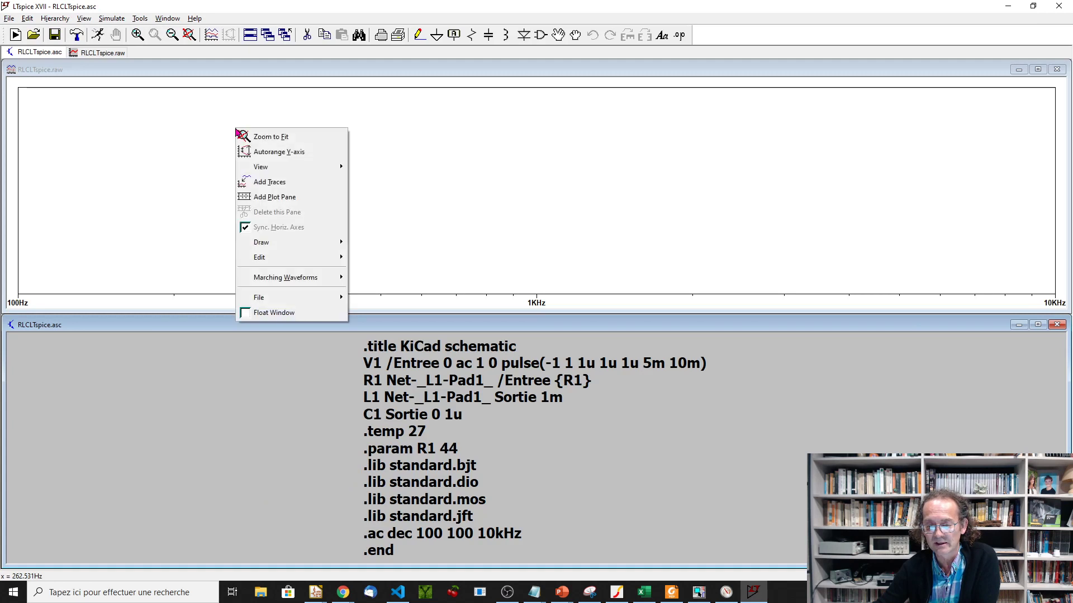
{"action": "left_click", "coordinate": [277, 186]}
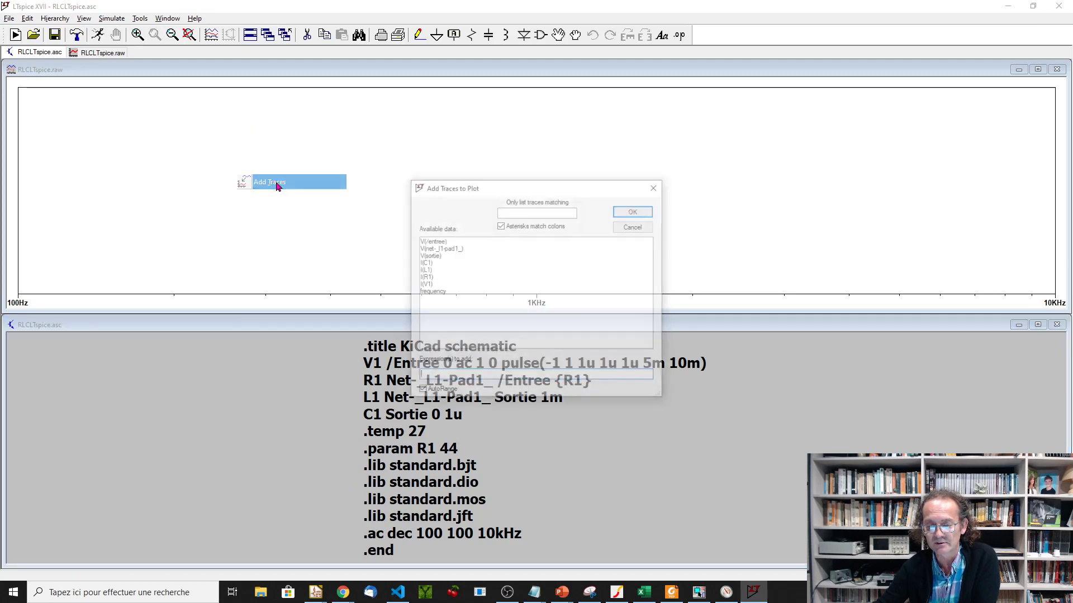
{"action": "left_click", "coordinate": [437, 256]}
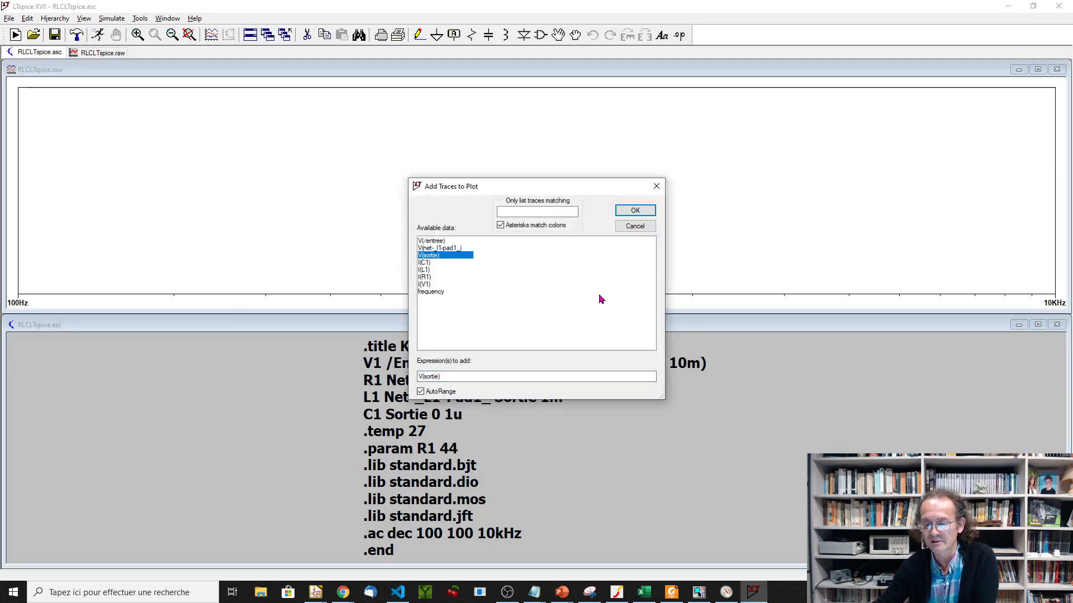
{"action": "left_click", "coordinate": [635, 210]}
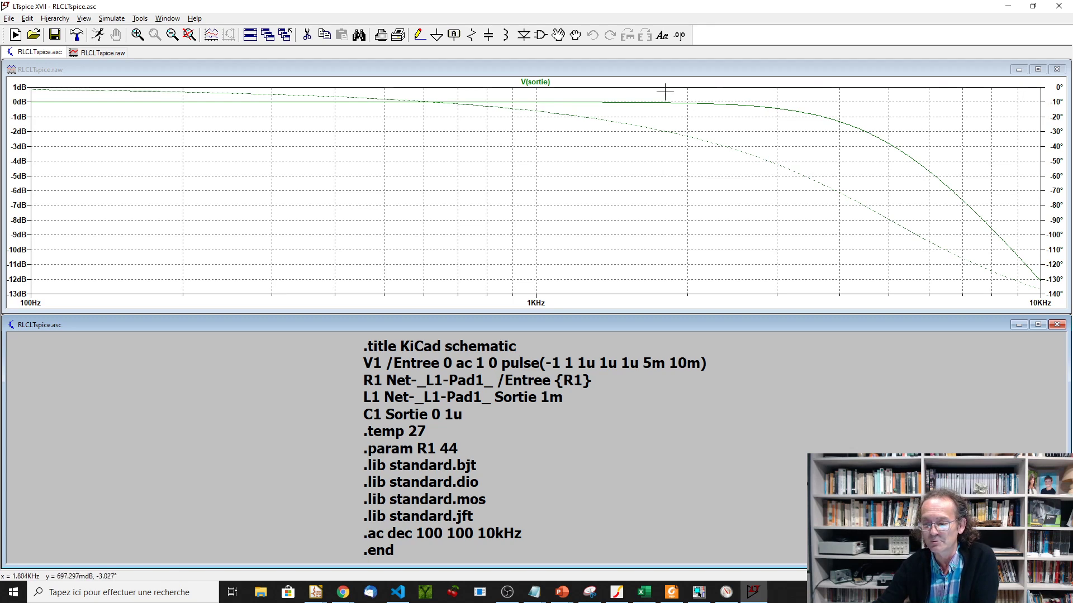
Step: Set the data trace width to 2 in the LTspice waveform settings
{"action": "left_click", "coordinate": [137, 19]}
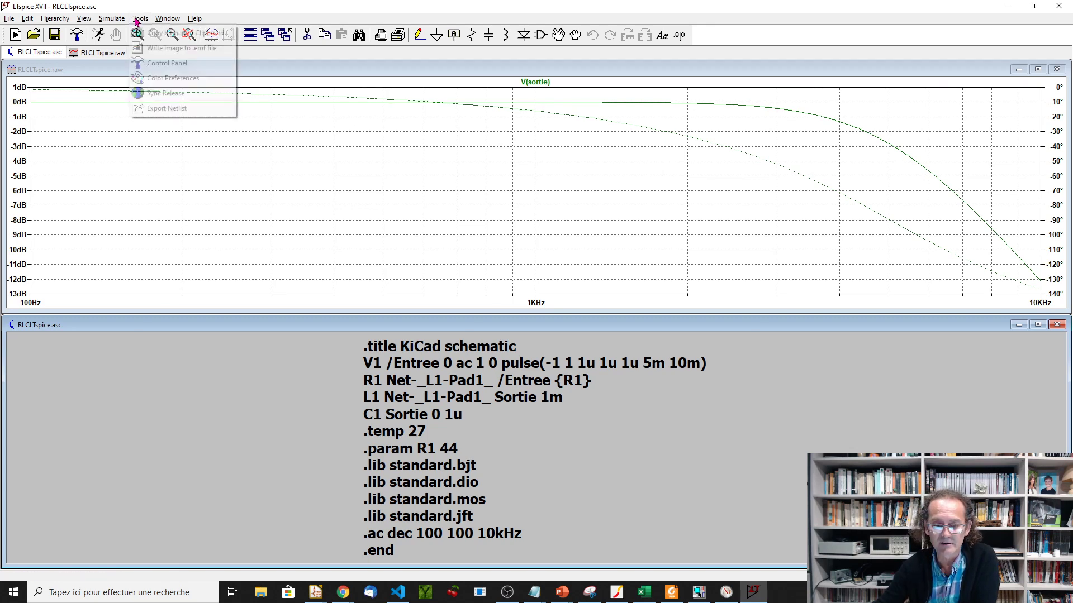
{"action": "left_click", "coordinate": [155, 64]}
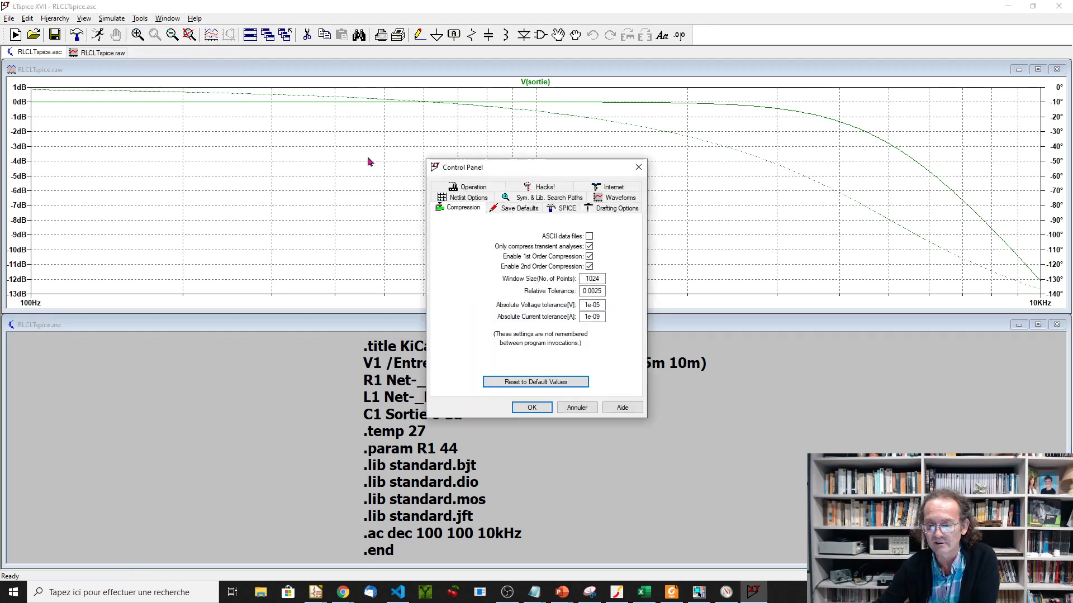
{"action": "left_click", "coordinate": [611, 213]}
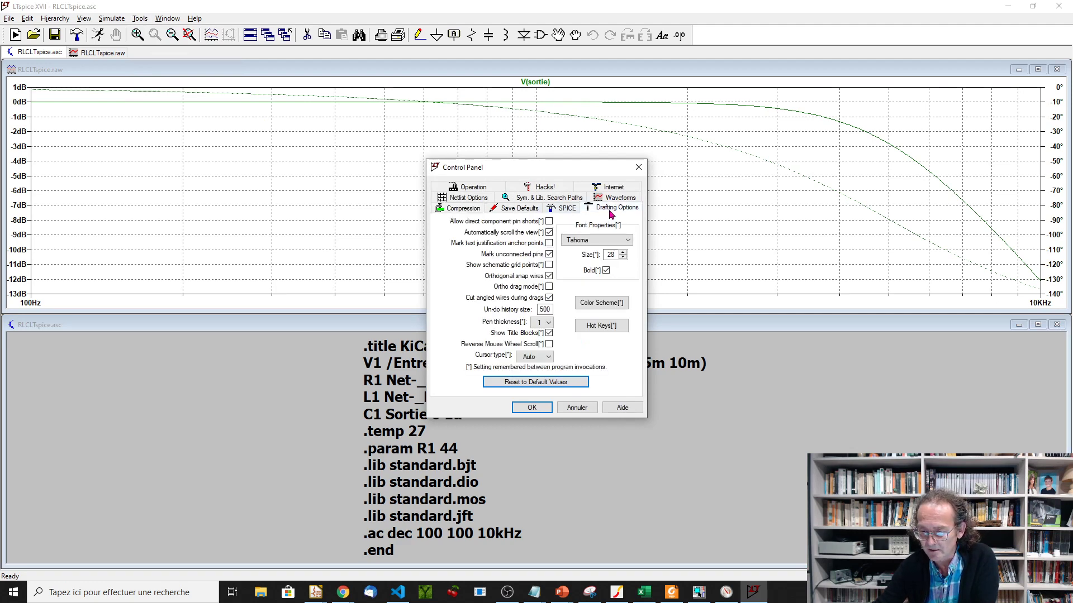
{"action": "left_click", "coordinate": [615, 199]}
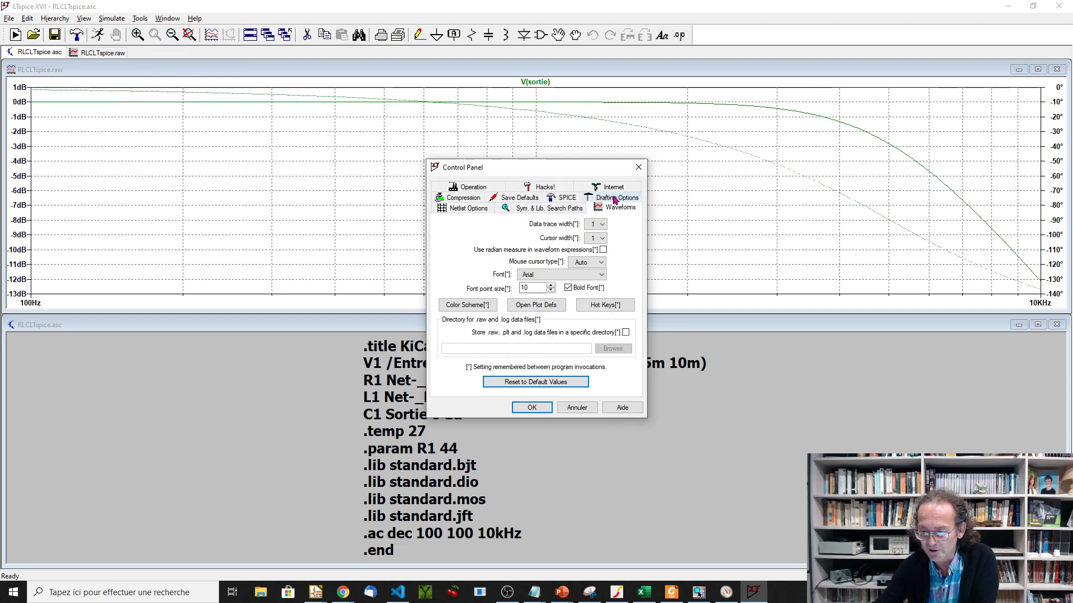
{"action": "left_click", "coordinate": [602, 225]}
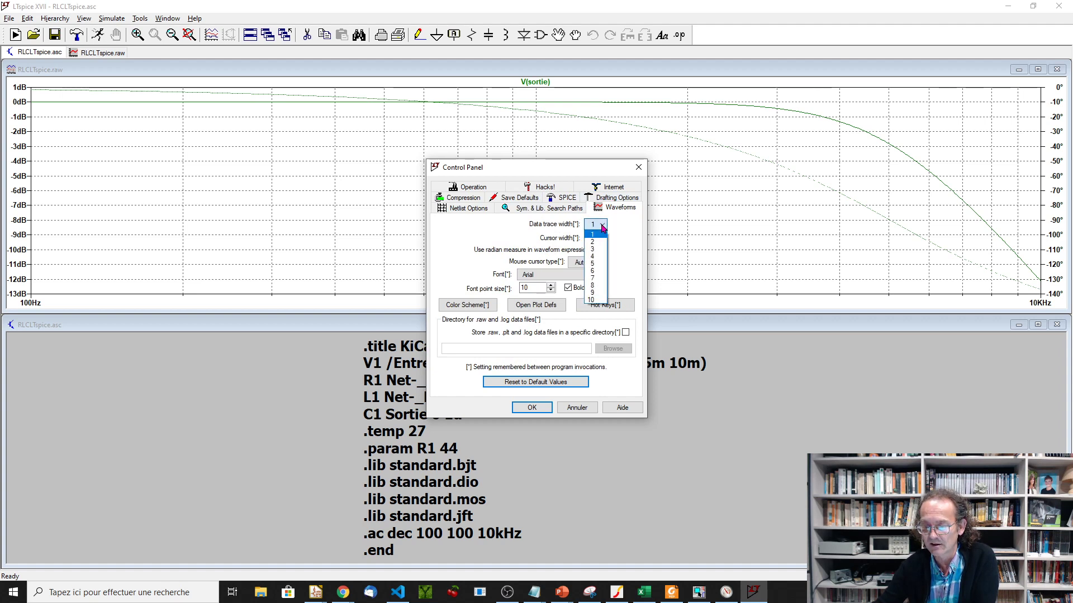
{"action": "left_click", "coordinate": [594, 241]}
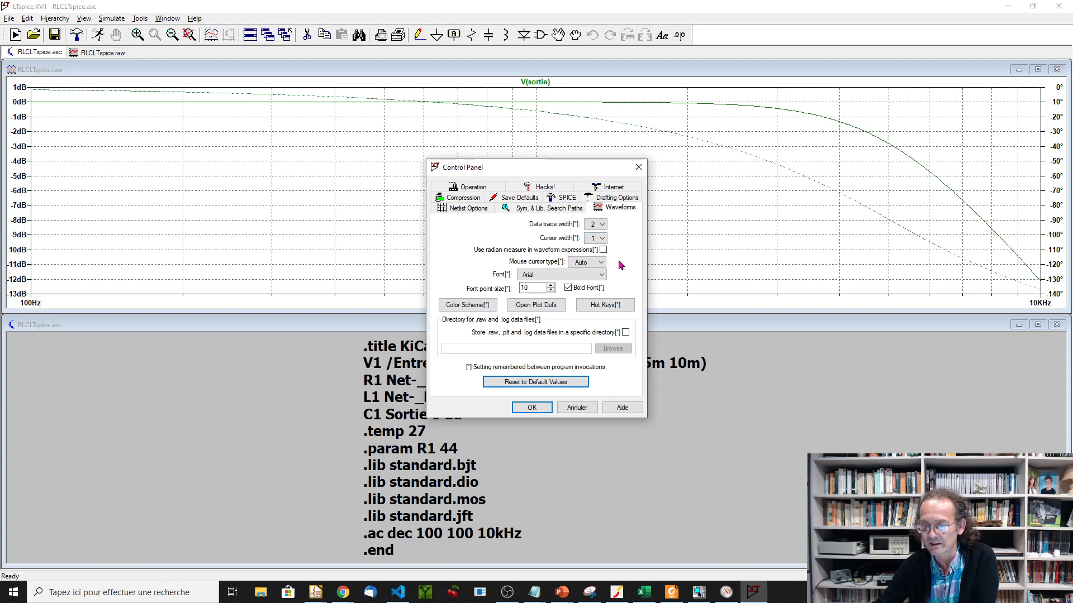
{"action": "left_click", "coordinate": [534, 407]}
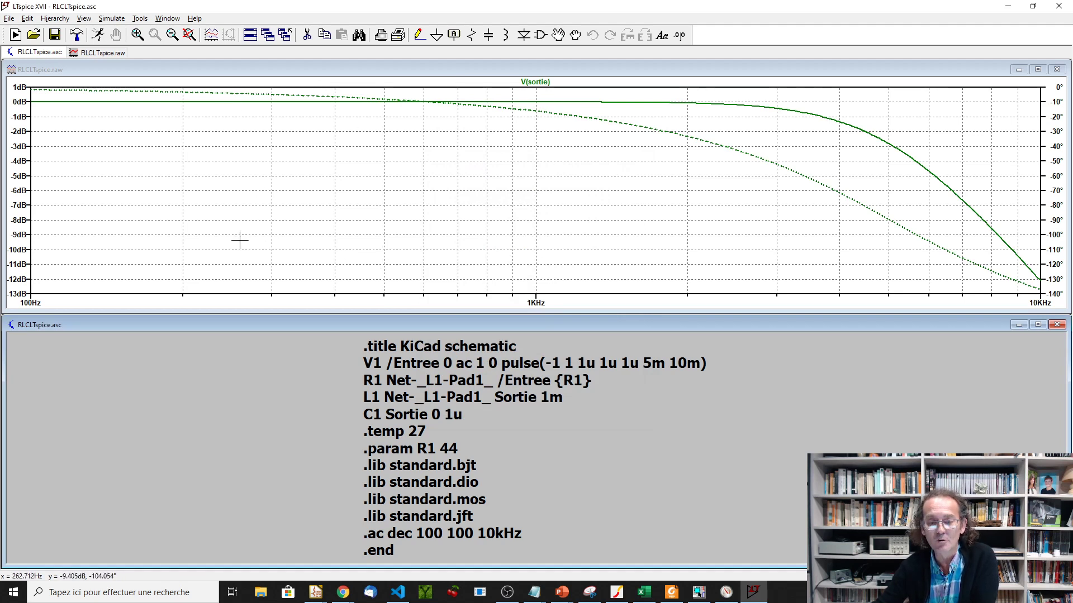
Step: Close LTspice, reopen Kicad to LTspice and make parameter R1 use the value list 12 44 120
{"action": "left_click", "coordinate": [1066, 6]}
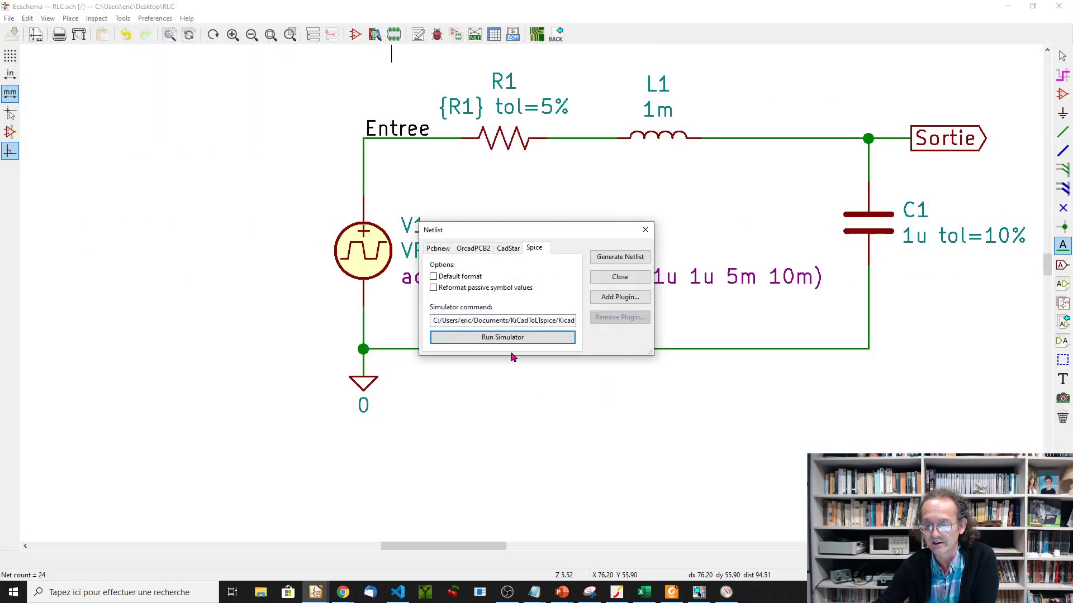
{"action": "left_click", "coordinate": [508, 337]}
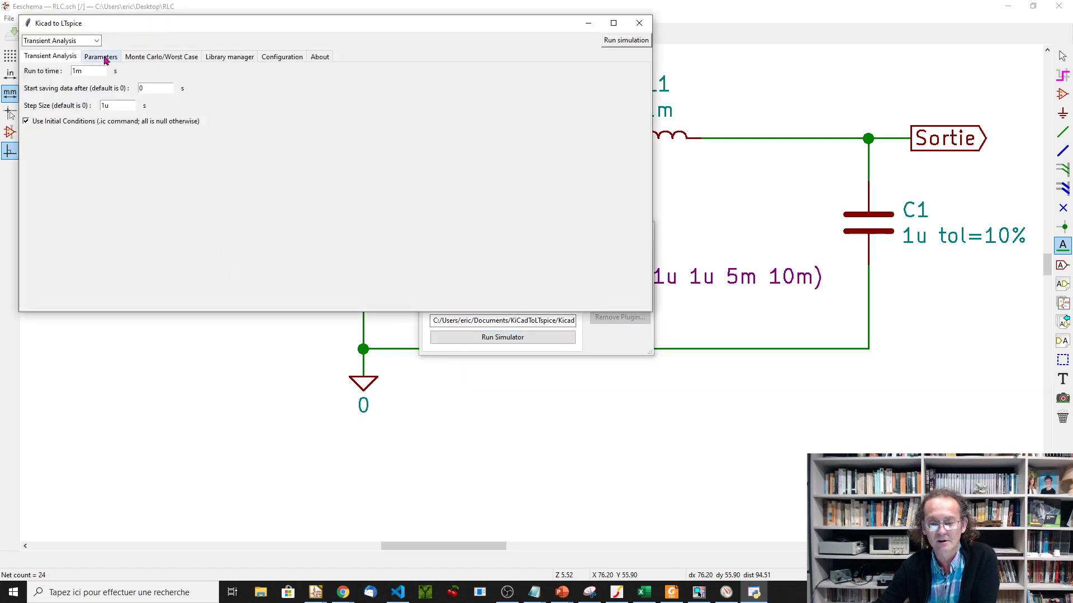
{"action": "left_click", "coordinate": [102, 57]}
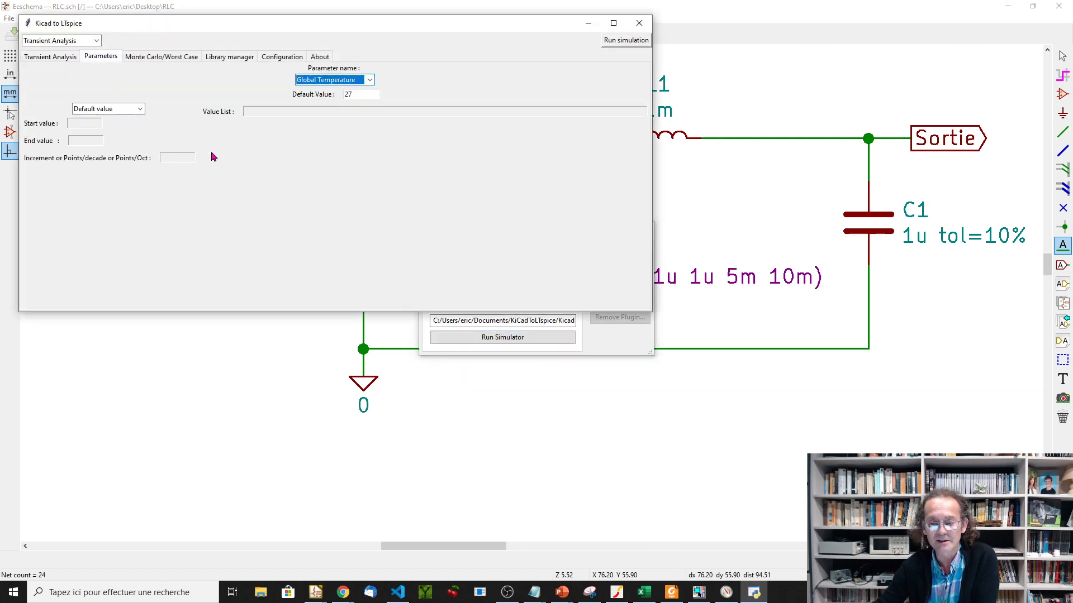
{"action": "left_click", "coordinate": [370, 80]}
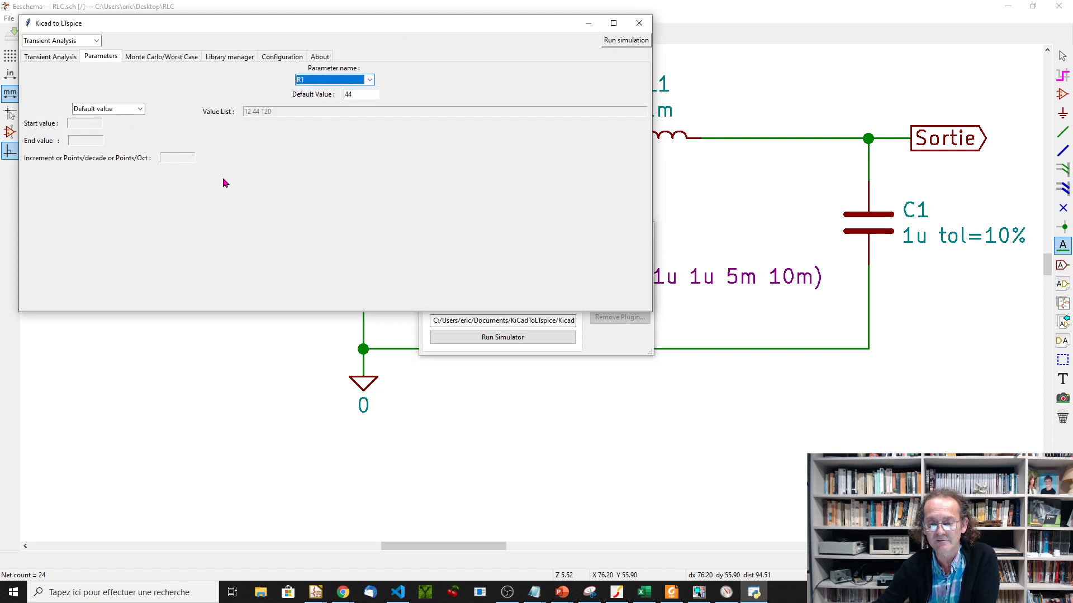
{"action": "left_click", "coordinate": [139, 109]}
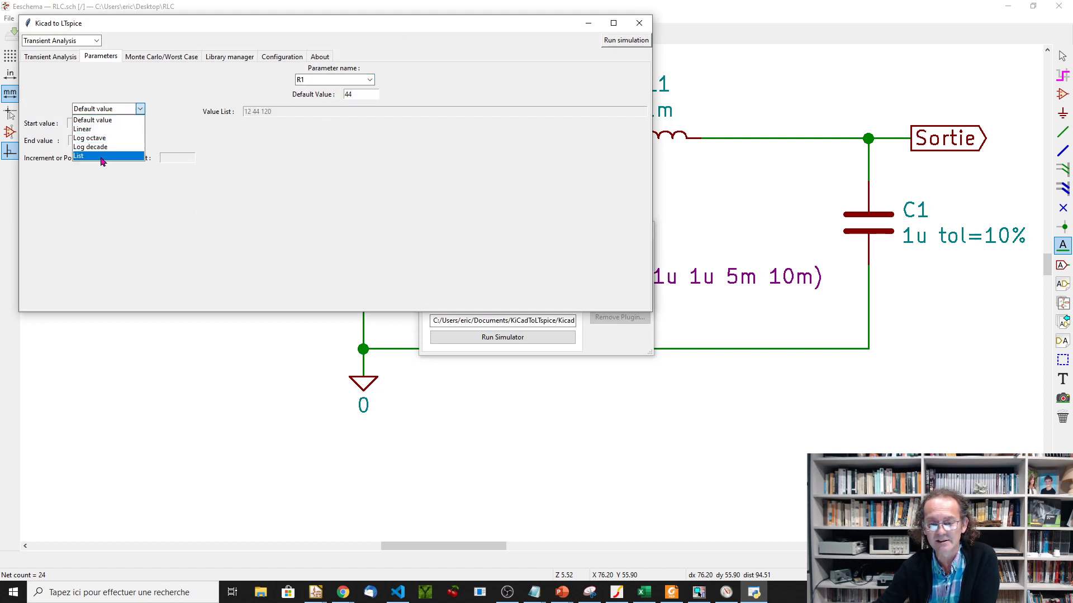
{"action": "left_click", "coordinate": [103, 156]}
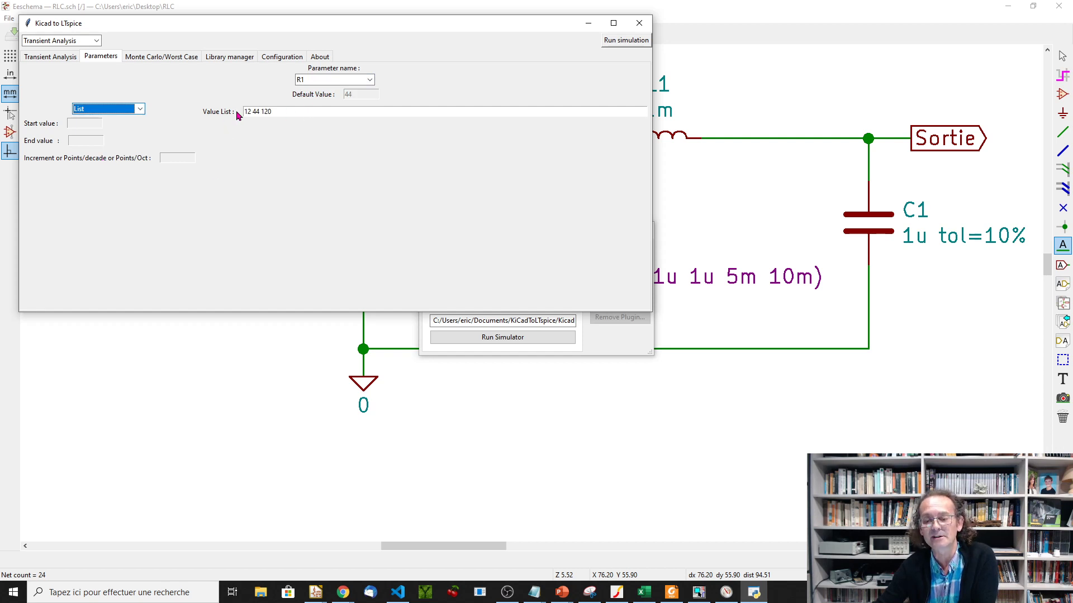
Step: Run the transient simulation with the R1 value list in LTspice, then close LTspice without plotting a trace
{"action": "left_click", "coordinate": [626, 40]}
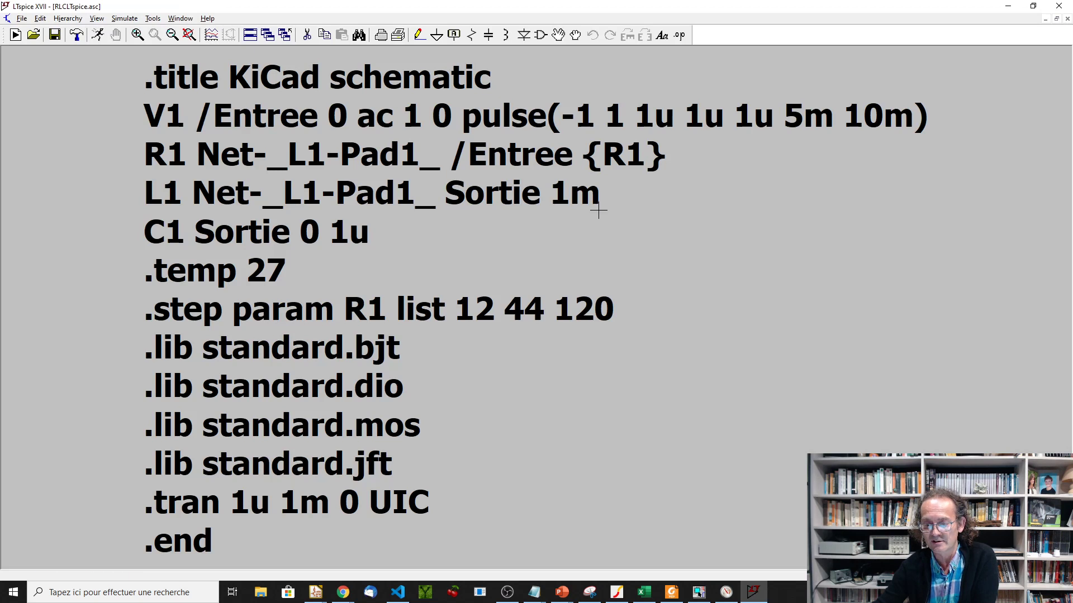
{"action": "left_click", "coordinate": [97, 35]}
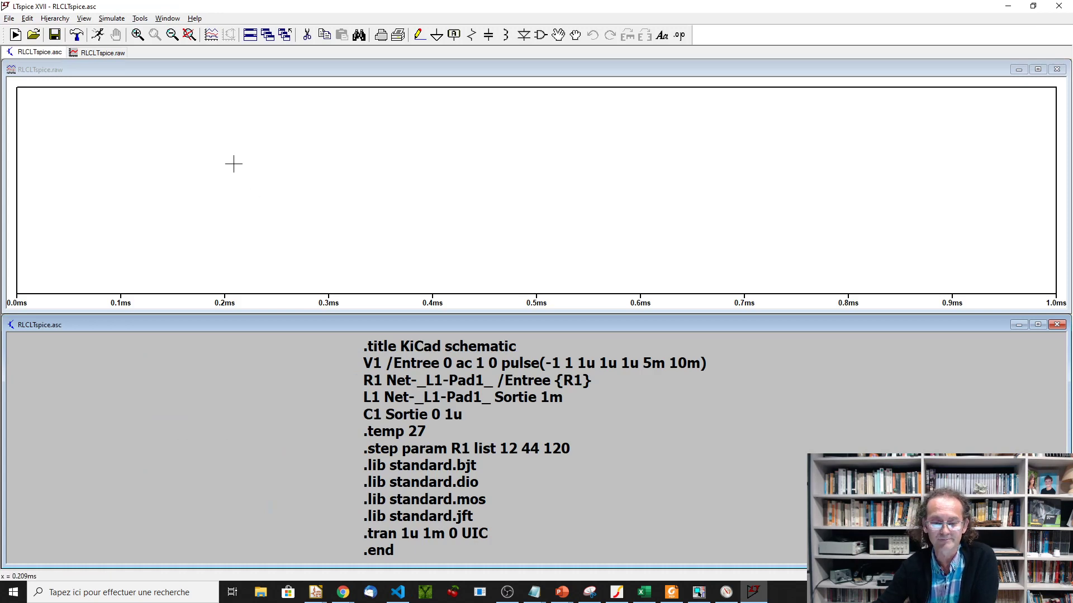
{"action": "left_click", "coordinate": [1059, 7]}
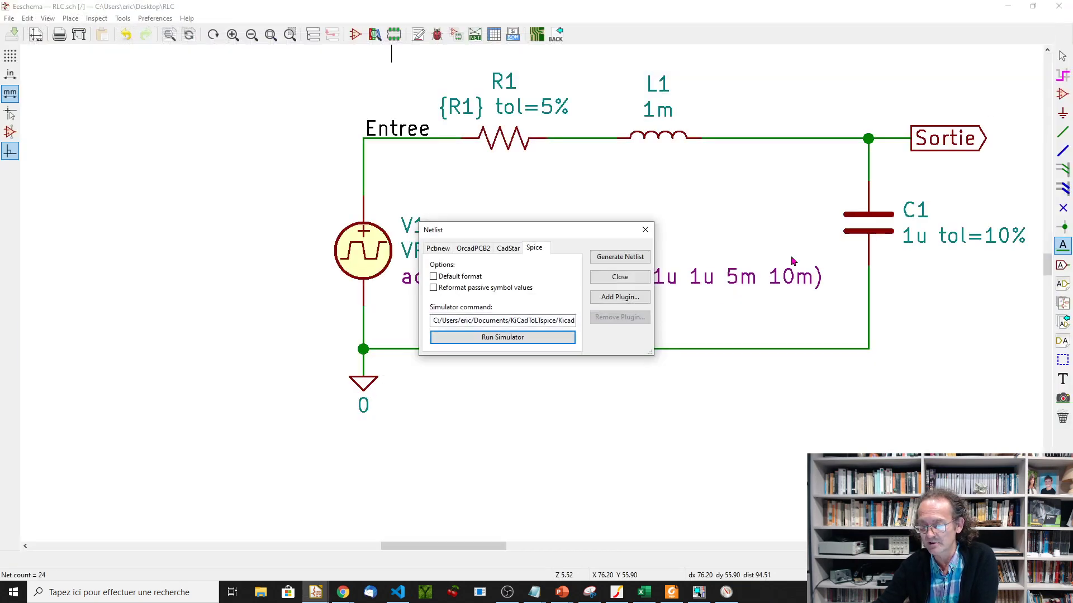
Step: Relaunch Kicad to LTspice and switch the analysis type from transient to AC Sweep Analysis
{"action": "left_click", "coordinate": [485, 342]}
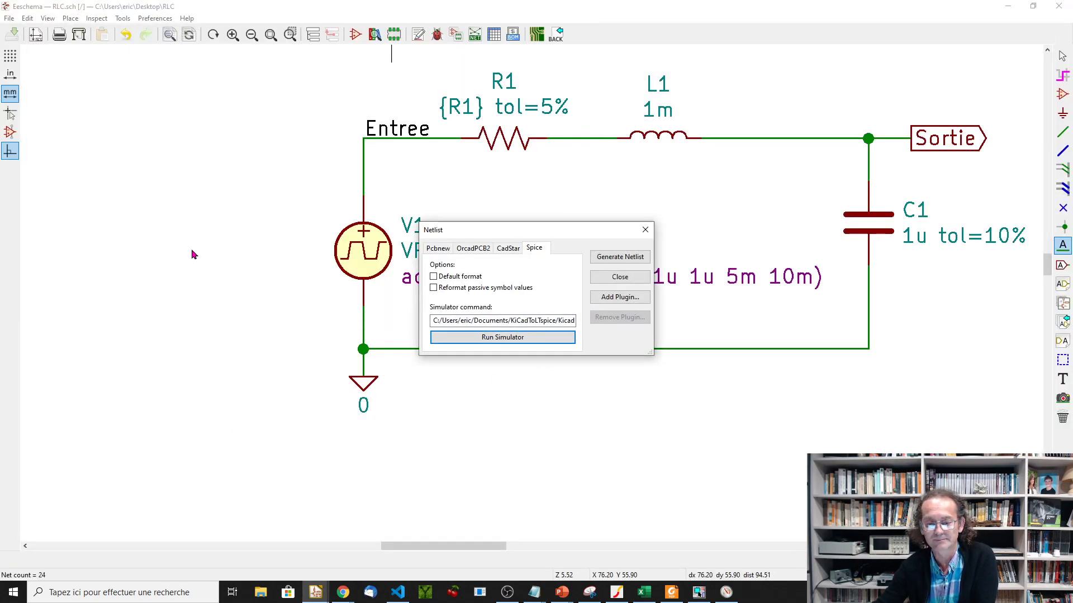
{"action": "left_click", "coordinate": [120, 84]}
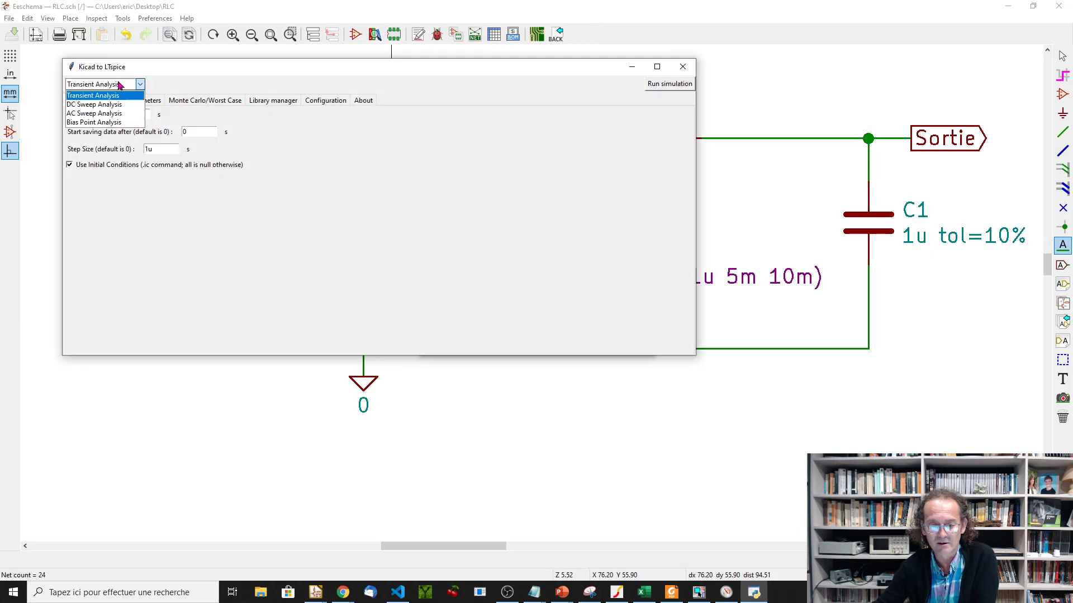
{"action": "left_click", "coordinate": [101, 114]}
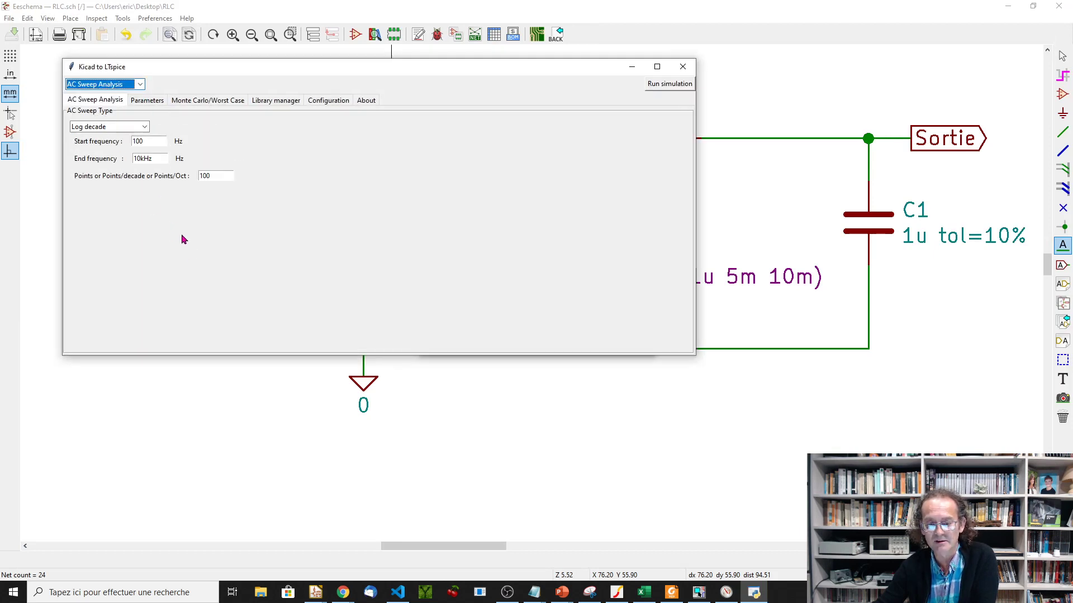
Step: Bring up the sweep settings of parameter R1 to check its value list
{"action": "left_click", "coordinate": [162, 102]}
{"action": "left_click", "coordinate": [374, 125]}
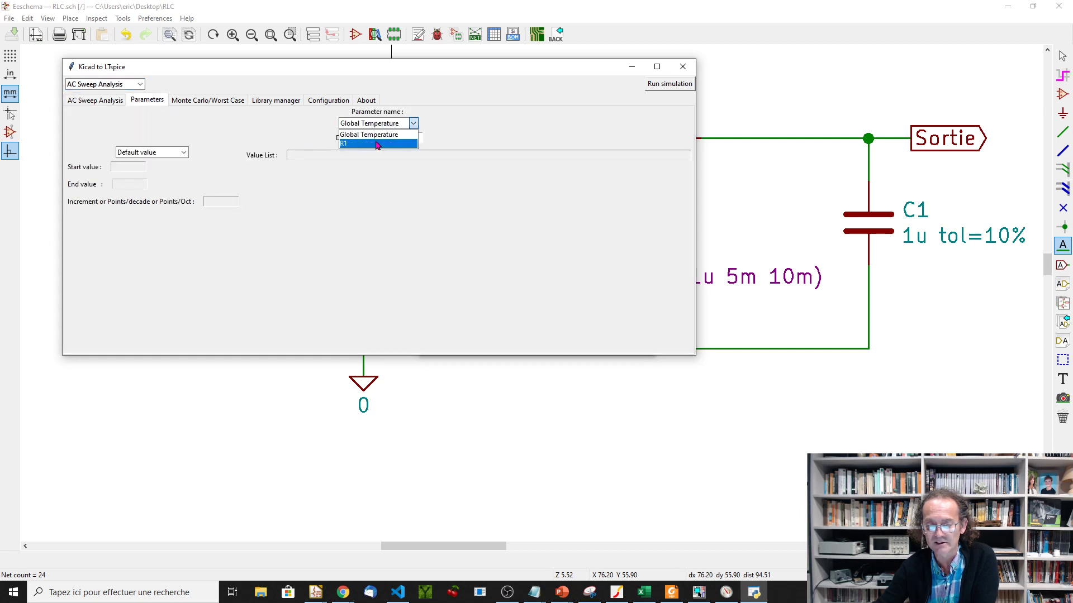
{"action": "left_click", "coordinate": [376, 142]}
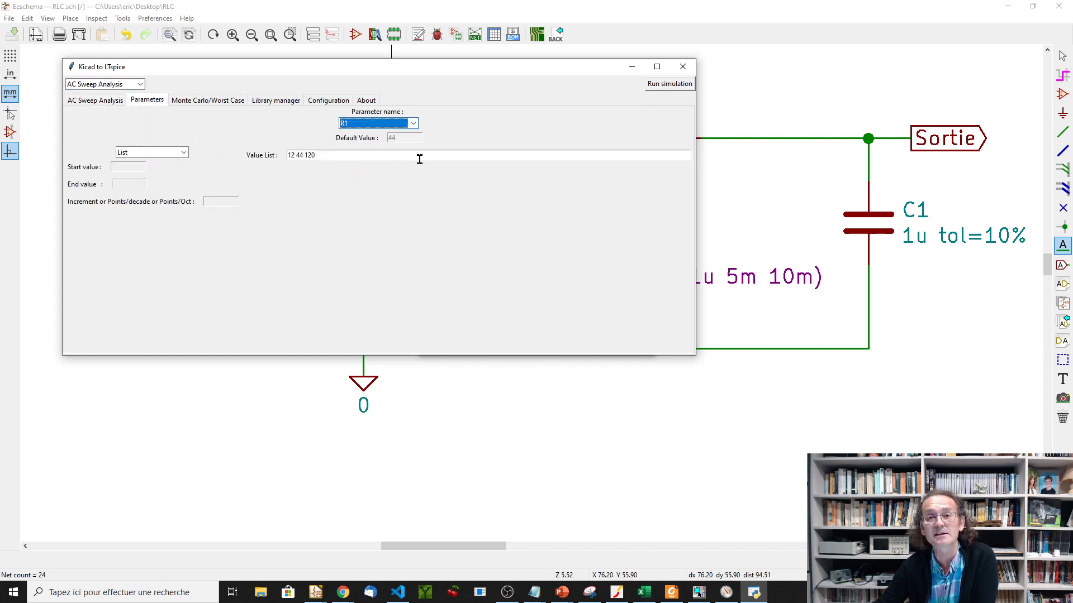
Step: Run the AC sweep in LTspice, plot the V(sortie) trace and check the horizontal axis limits
{"action": "left_click", "coordinate": [662, 85]}
{"action": "left_click", "coordinate": [622, 279]}
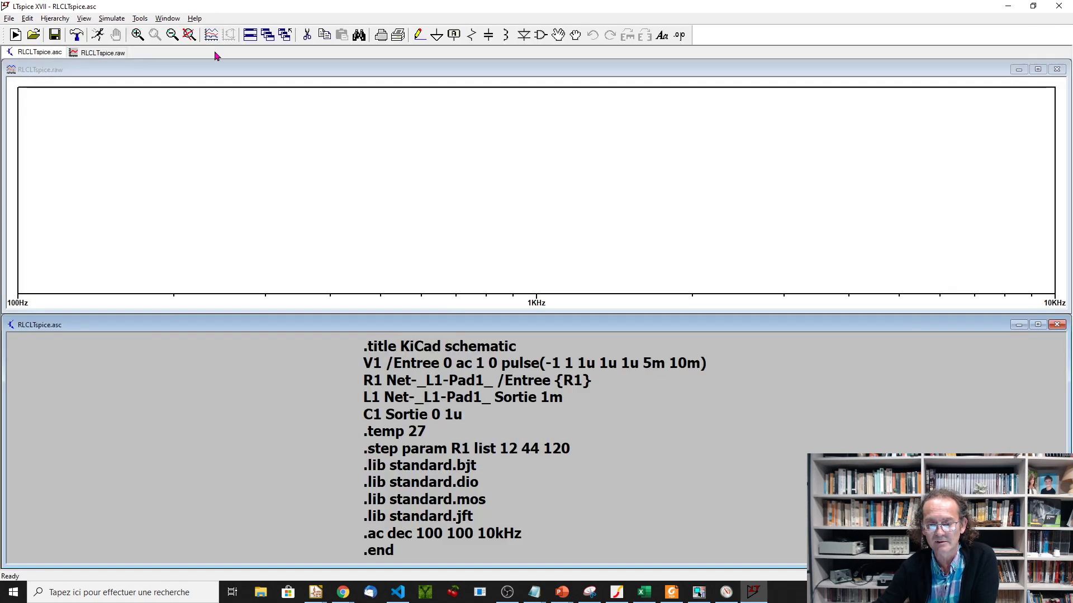
{"action": "left_click", "coordinate": [459, 289]}
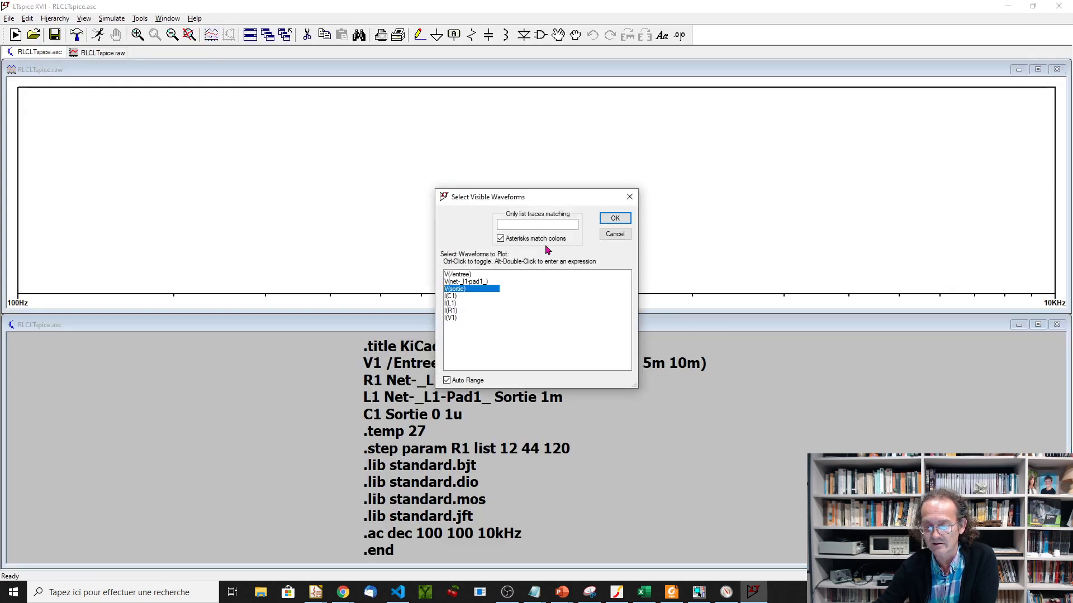
{"action": "left_click", "coordinate": [615, 218]}
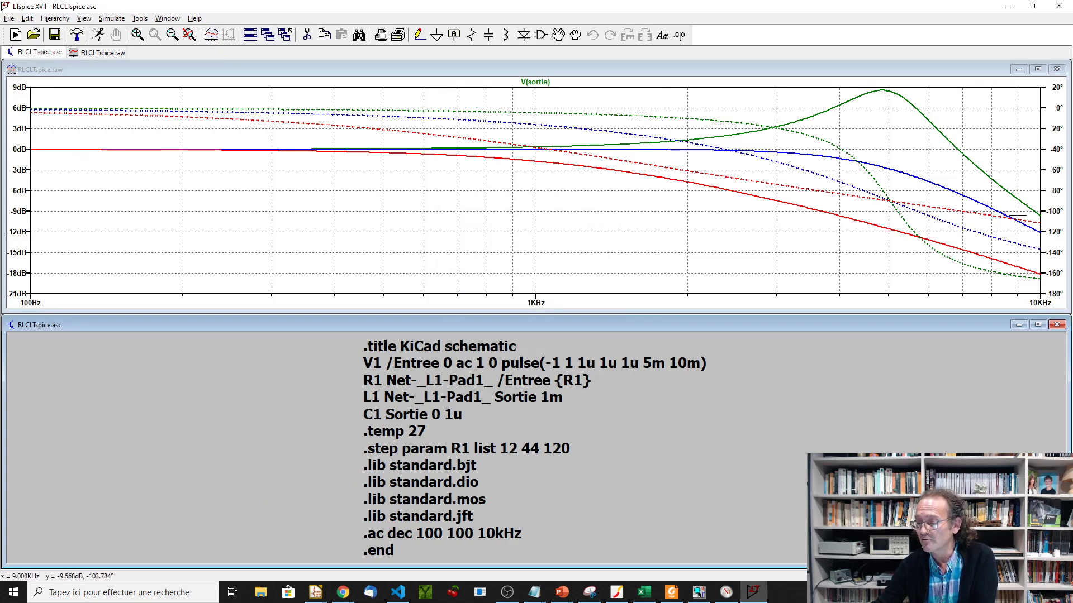
{"action": "right_click", "coordinate": [555, 302]}
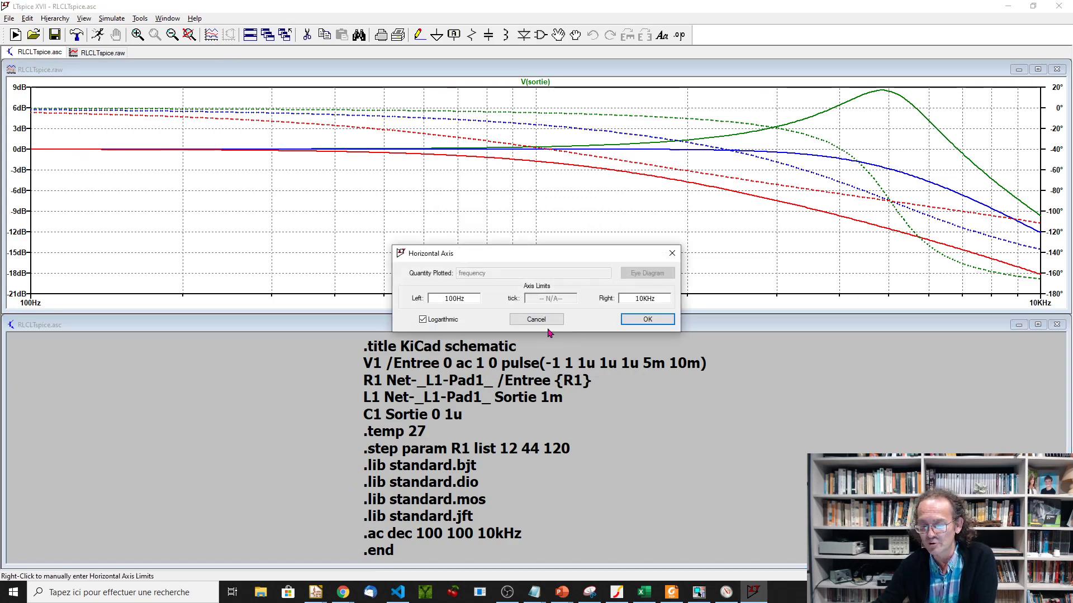
{"action": "left_click", "coordinate": [648, 319]}
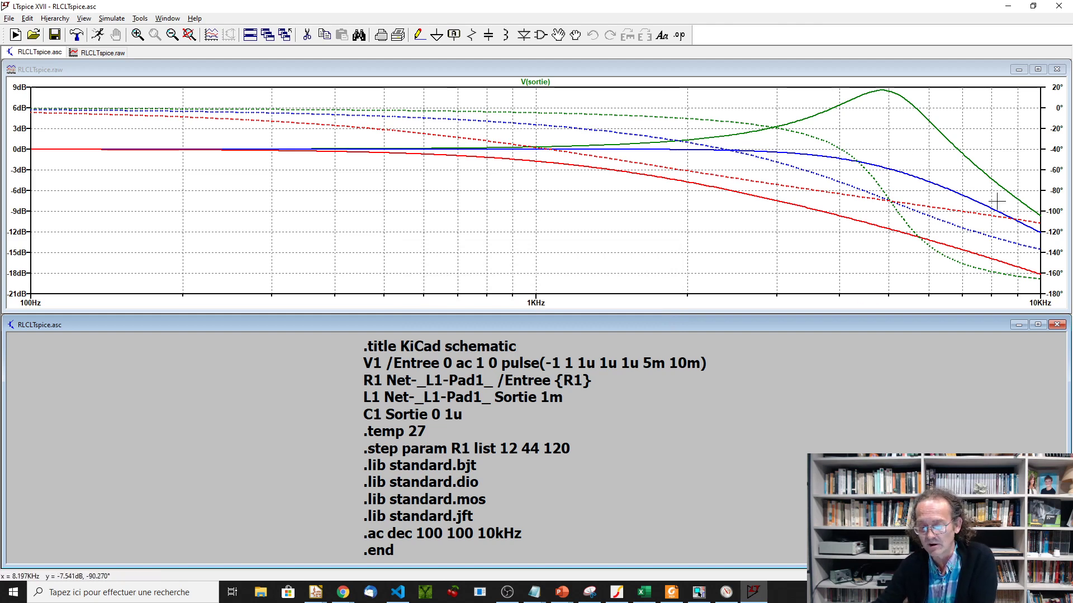
Step: Close LTspice, relaunch Kicad to LTspice and set an AC Sweep Analysis with an end frequency of 100kHz
{"action": "left_click", "coordinate": [1056, 6]}
{"action": "left_click", "coordinate": [476, 337]}
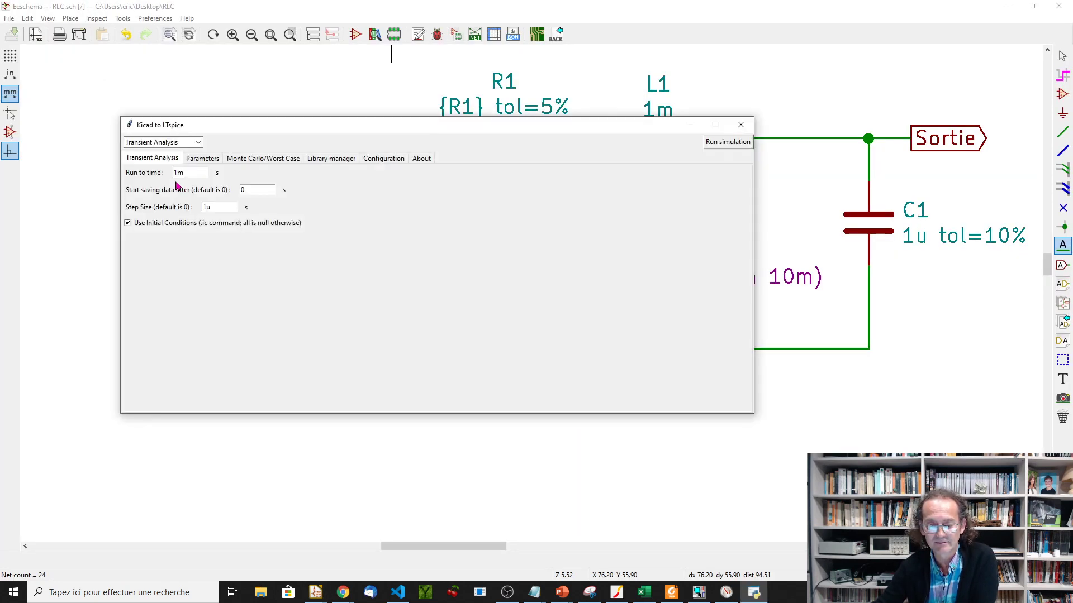
{"action": "left_click", "coordinate": [167, 143]}
{"action": "left_click", "coordinate": [159, 173]}
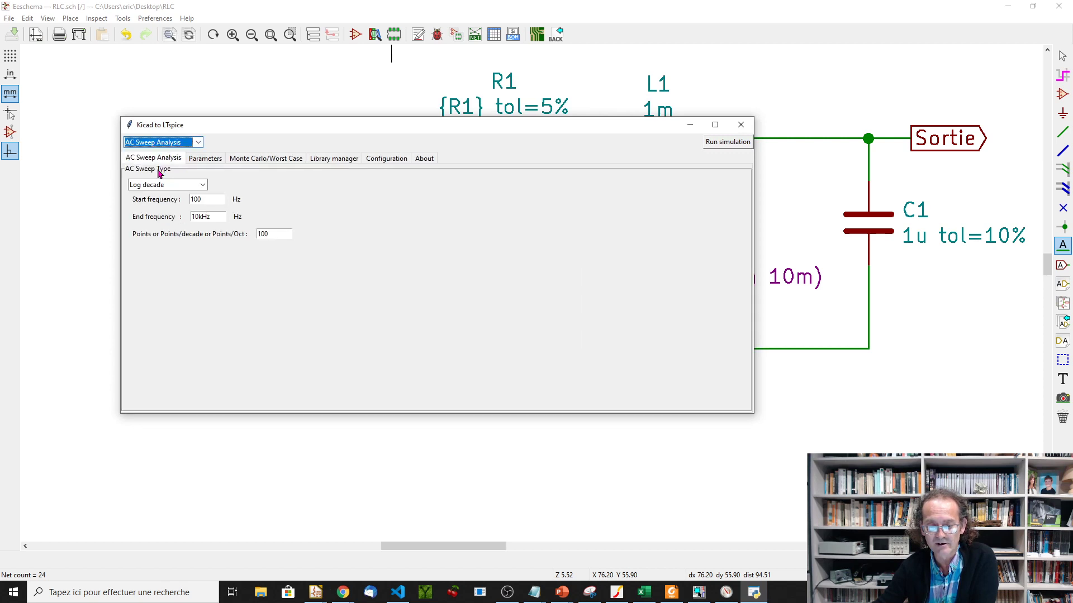
{"action": "left_click", "coordinate": [194, 217]}
{"action": "type", "text": "0"}
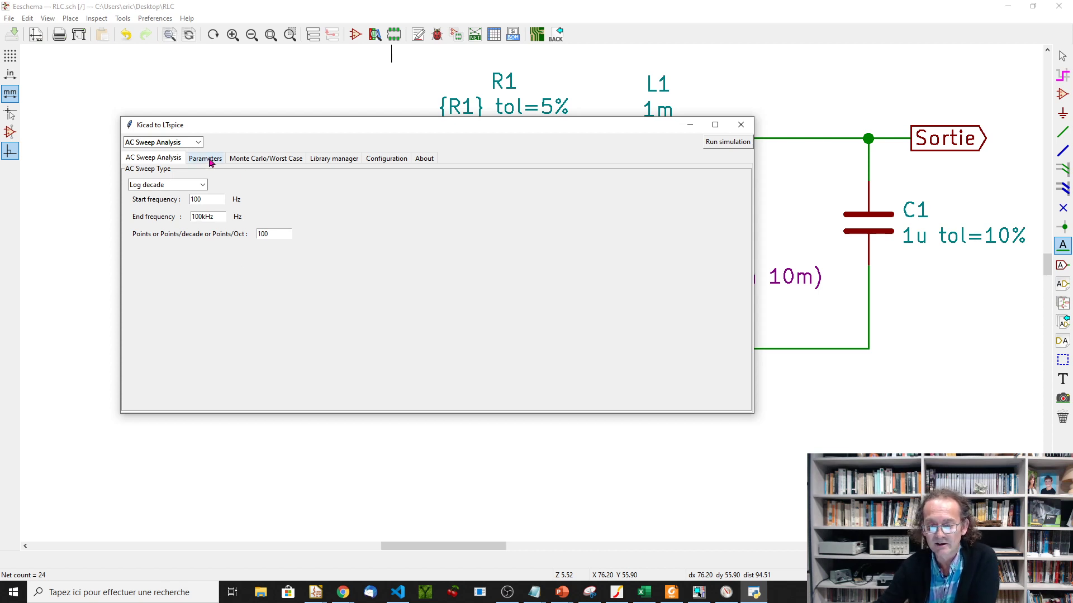
Step: Run the AC sweep up to 100kHz in LTspice and plot the V(sortie) trace
{"action": "left_click", "coordinate": [715, 143]}
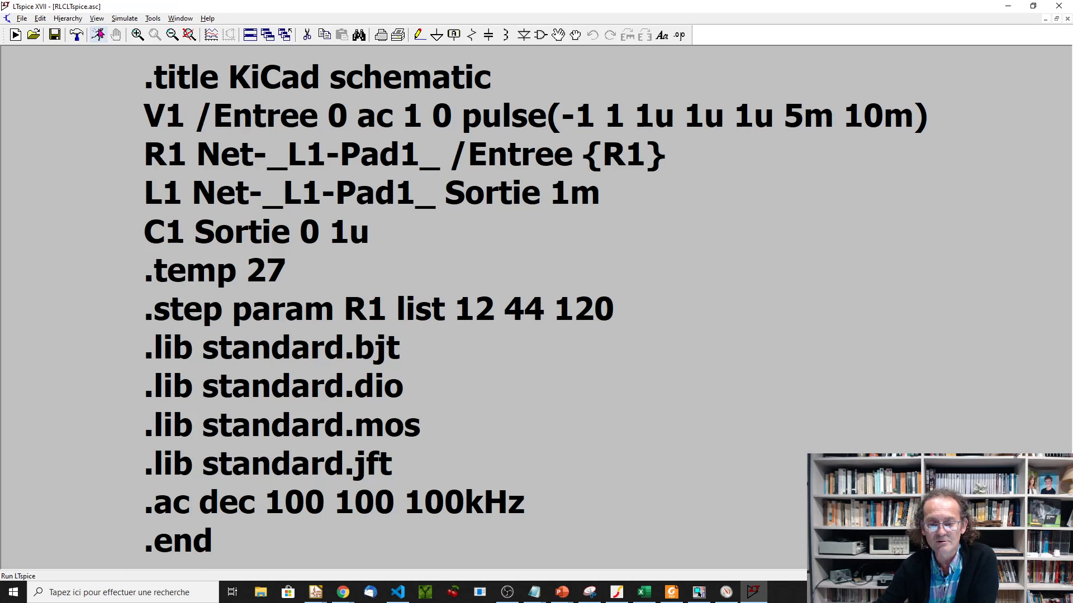
{"action": "left_click", "coordinate": [97, 34]}
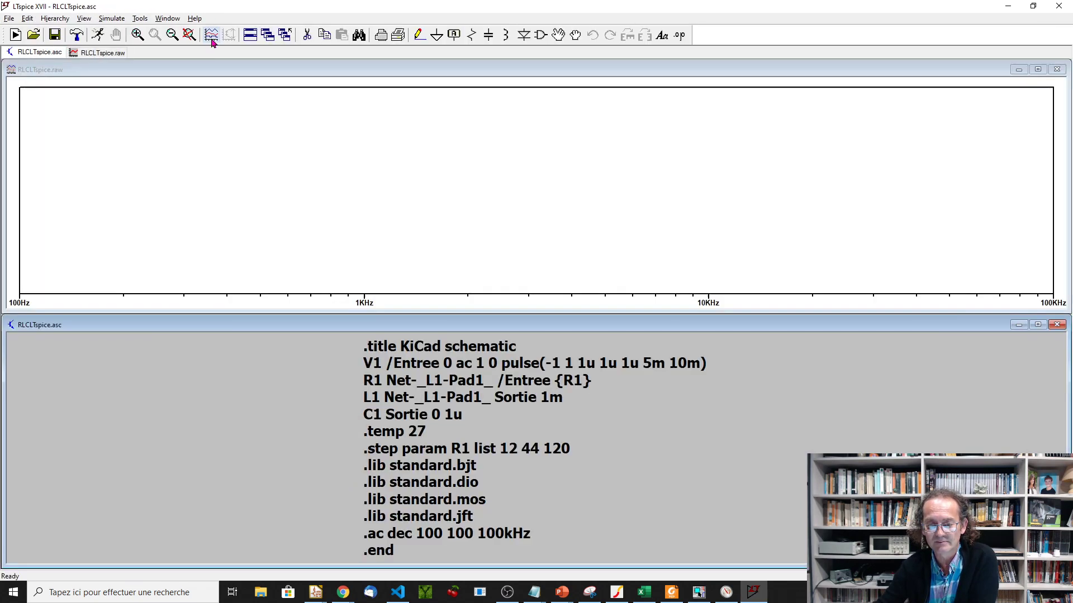
{"action": "left_click", "coordinate": [212, 36]}
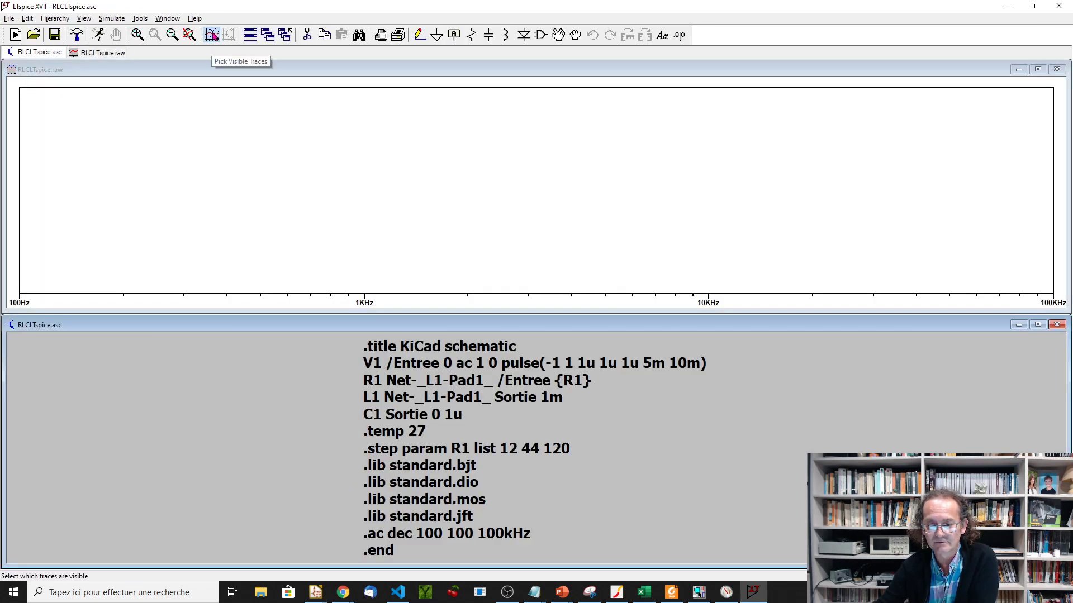
{"action": "left_click", "coordinate": [456, 289]}
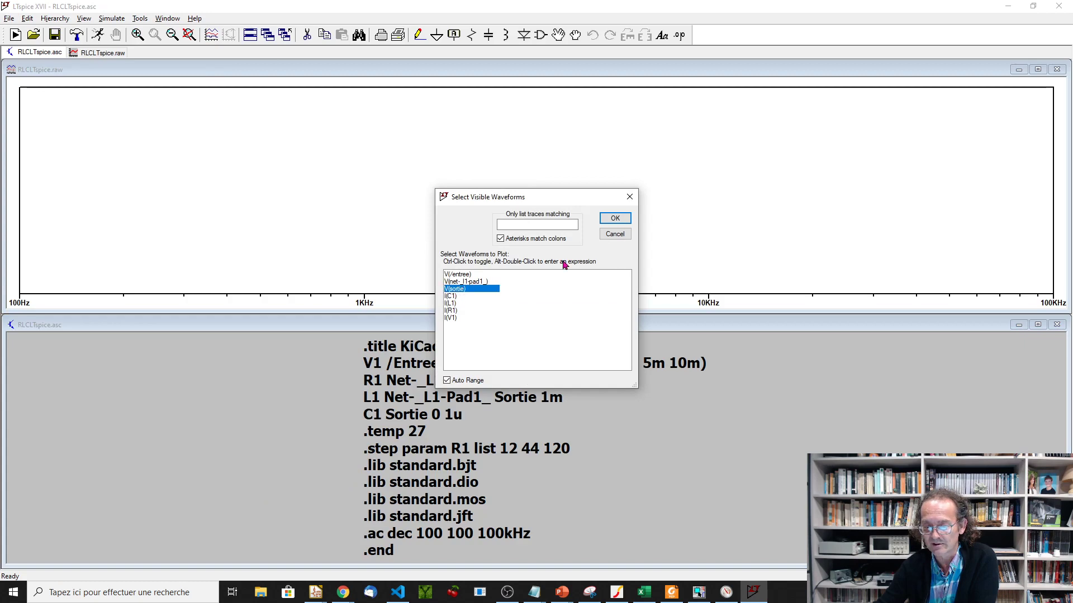
{"action": "left_click", "coordinate": [614, 218]}
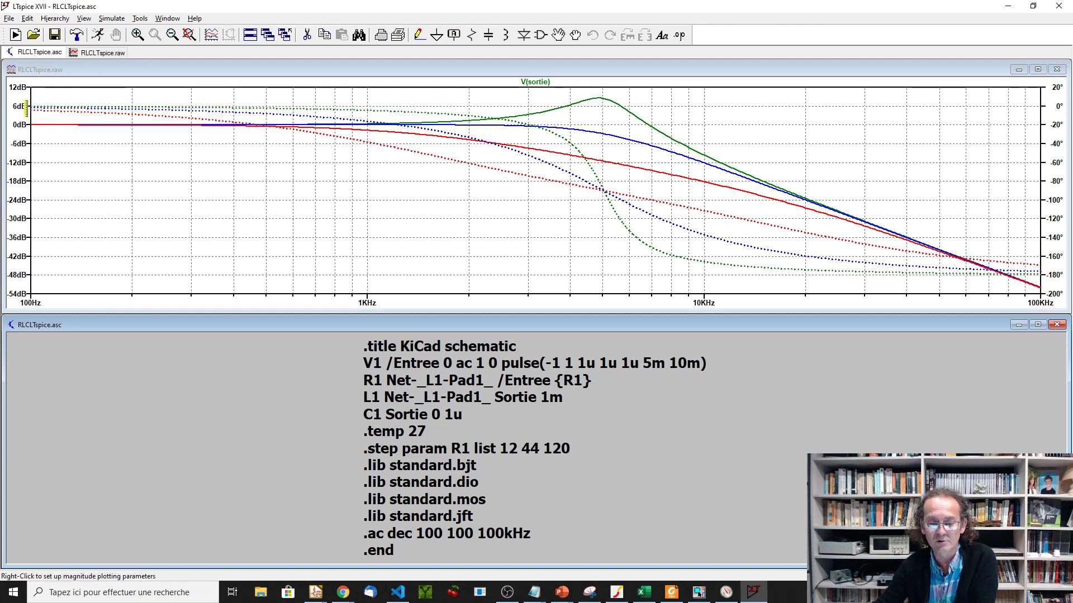
Step: Tile the waveform and netlist windows side by side, with the waveform window active
{"action": "left_click", "coordinate": [600, 97]}
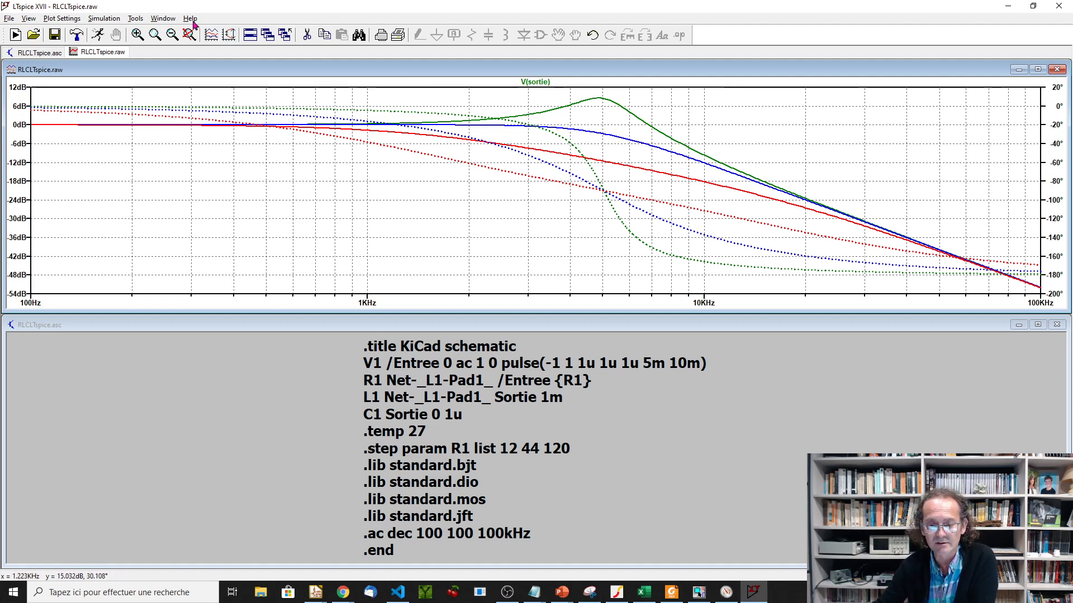
{"action": "left_click", "coordinate": [163, 18]}
{"action": "left_click", "coordinate": [177, 32]}
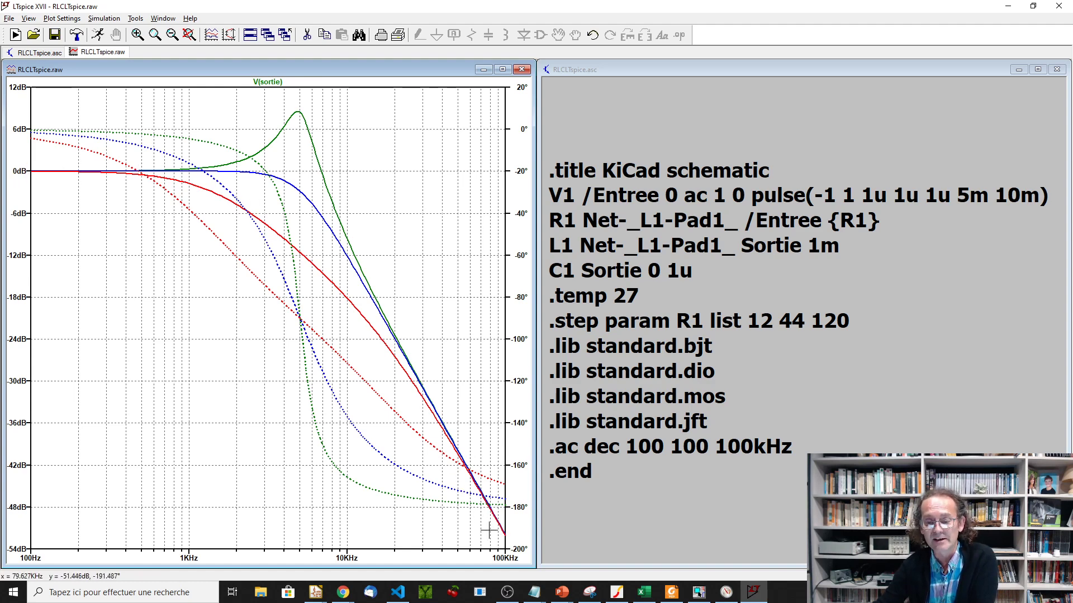
Step: Show the step legend to match each curve with its R1 value, and close it
{"action": "right_click", "coordinate": [266, 118]}
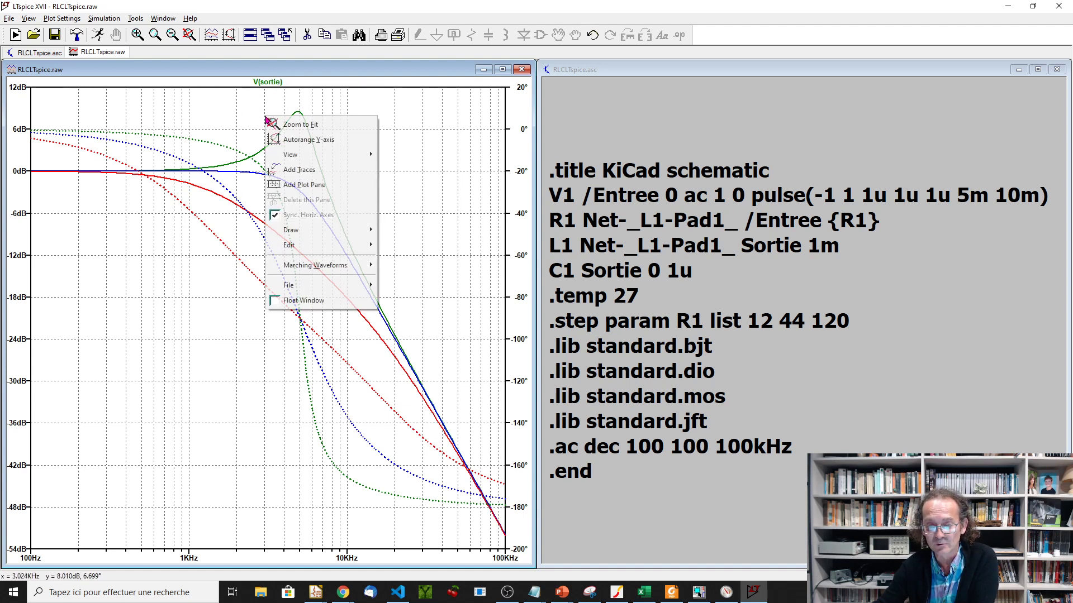
{"action": "mouse_move", "coordinate": [335, 154]}
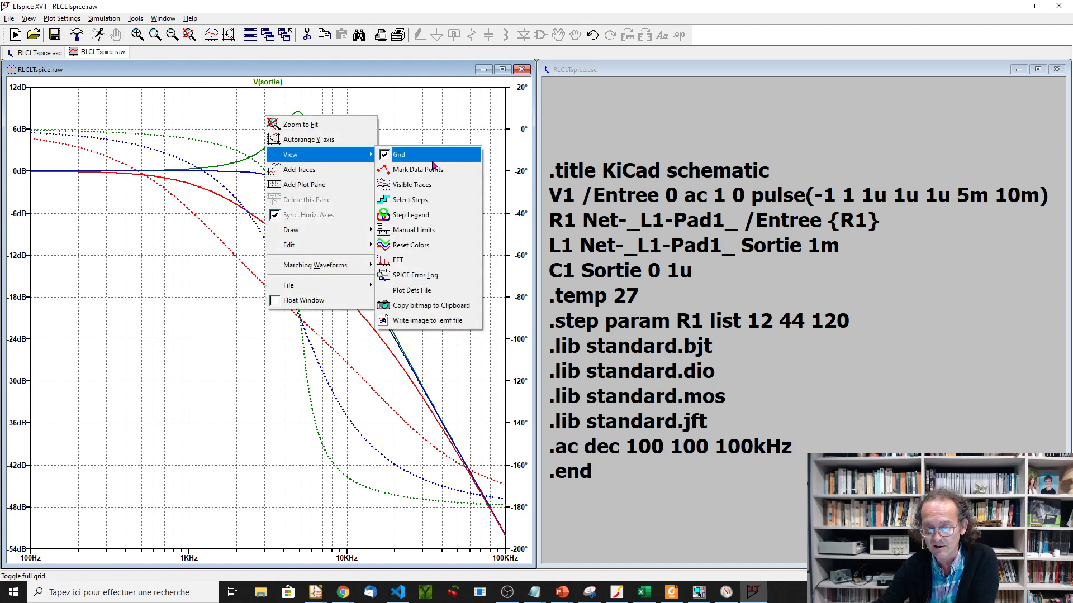
{"action": "left_click", "coordinate": [434, 218]}
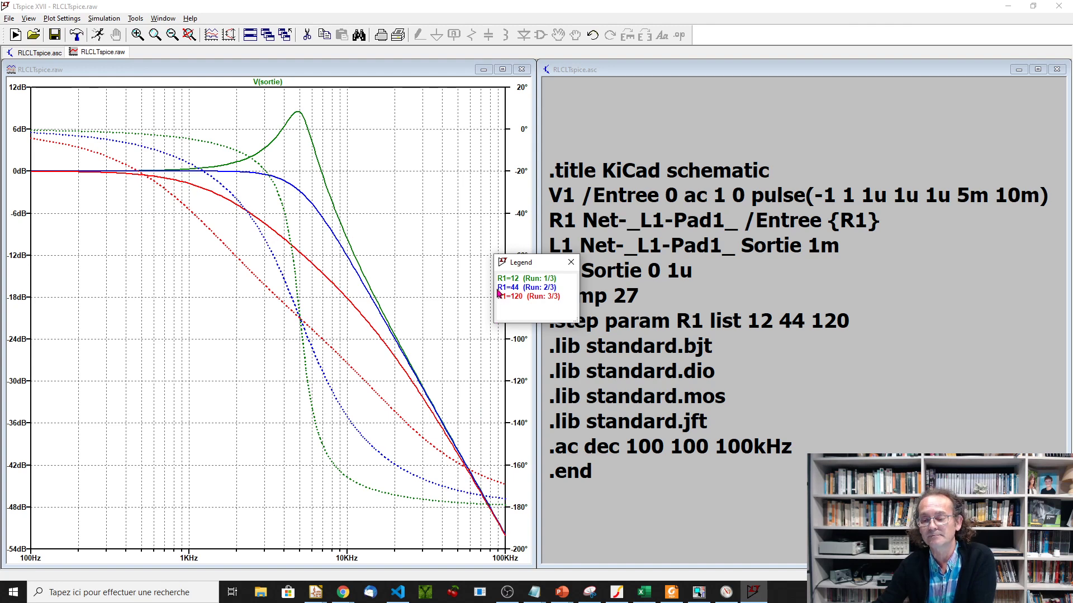
{"action": "left_click", "coordinate": [570, 263]}
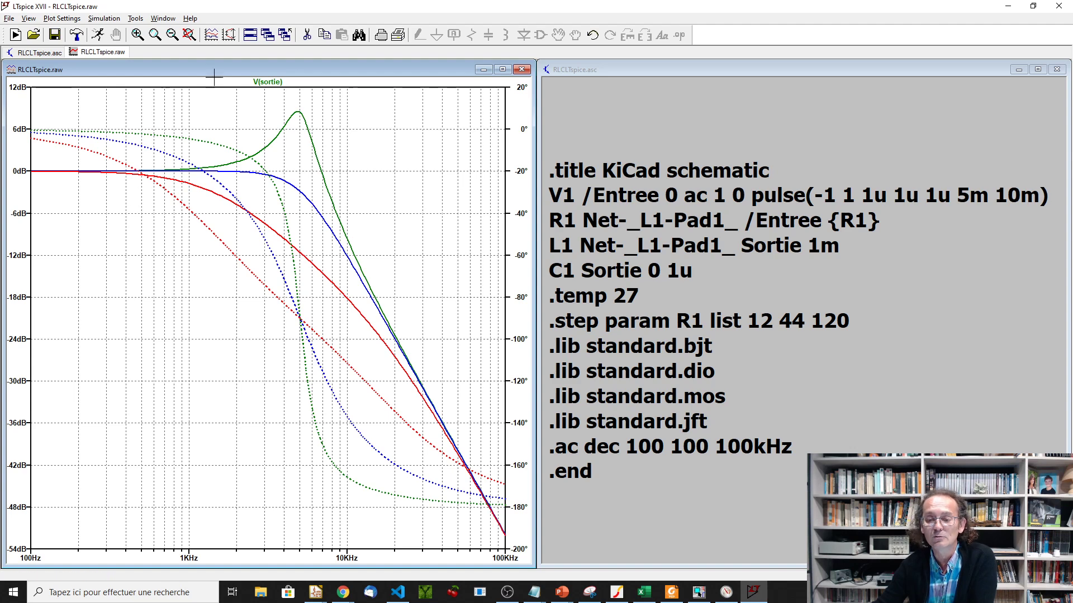
Step: Close LTspice, relaunch Kicad to LTspice and select AC Sweep Analysis
{"action": "left_click", "coordinate": [1060, 7]}
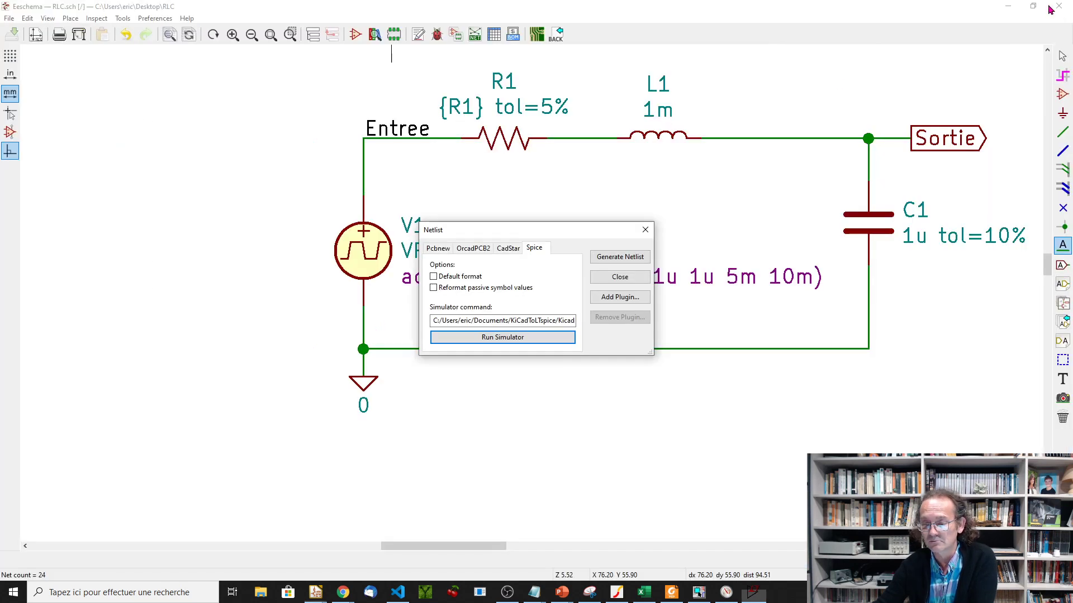
{"action": "left_click", "coordinate": [488, 339]}
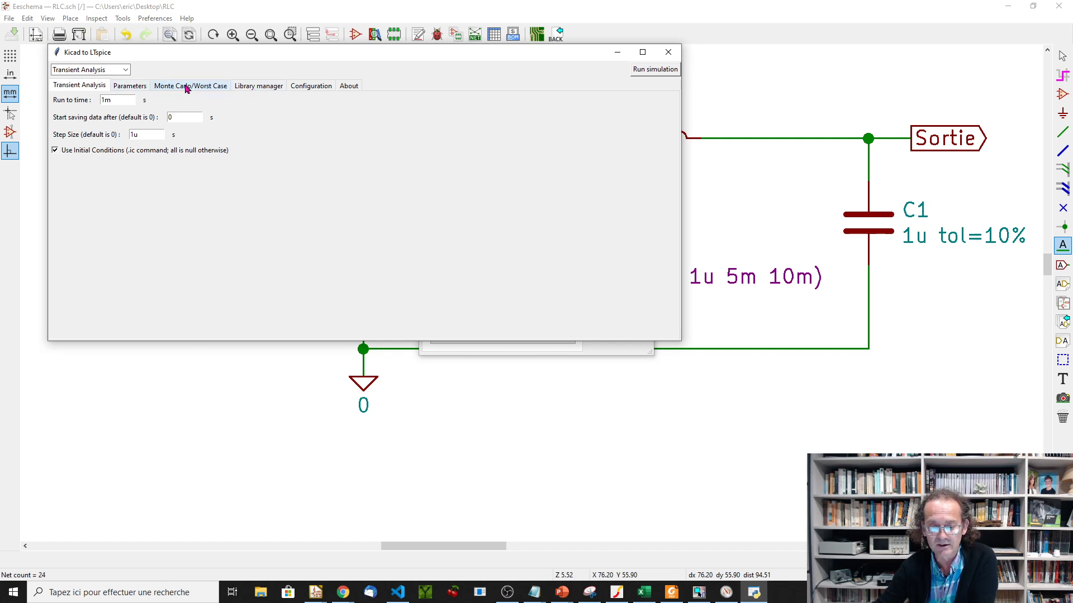
{"action": "left_click", "coordinate": [90, 69]}
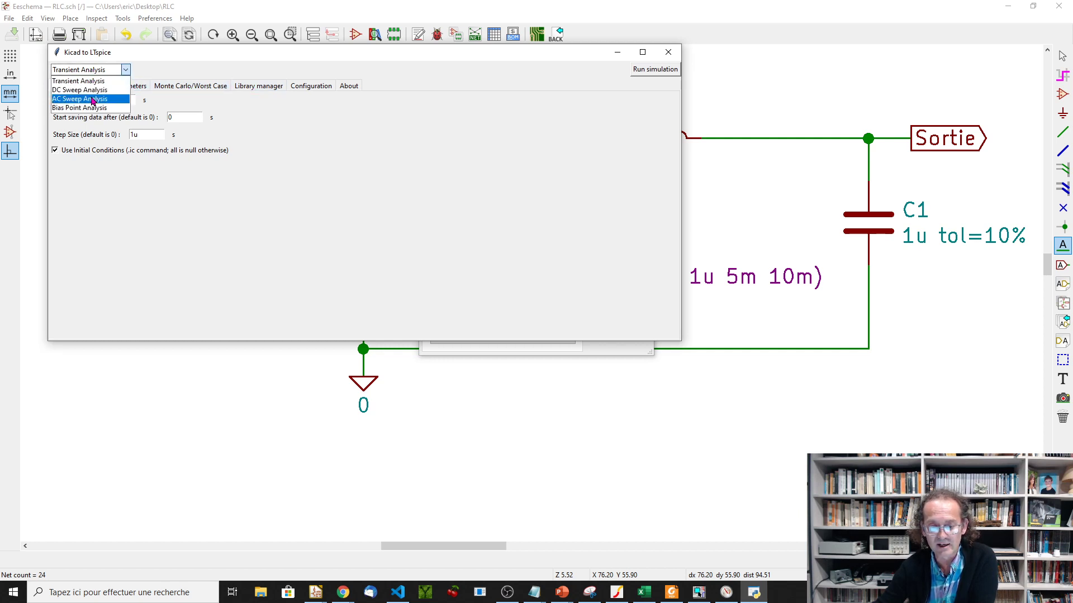
{"action": "left_click", "coordinate": [83, 98]}
Step: Make parameter R1 use its default value instead of the value list
{"action": "left_click", "coordinate": [134, 88]}
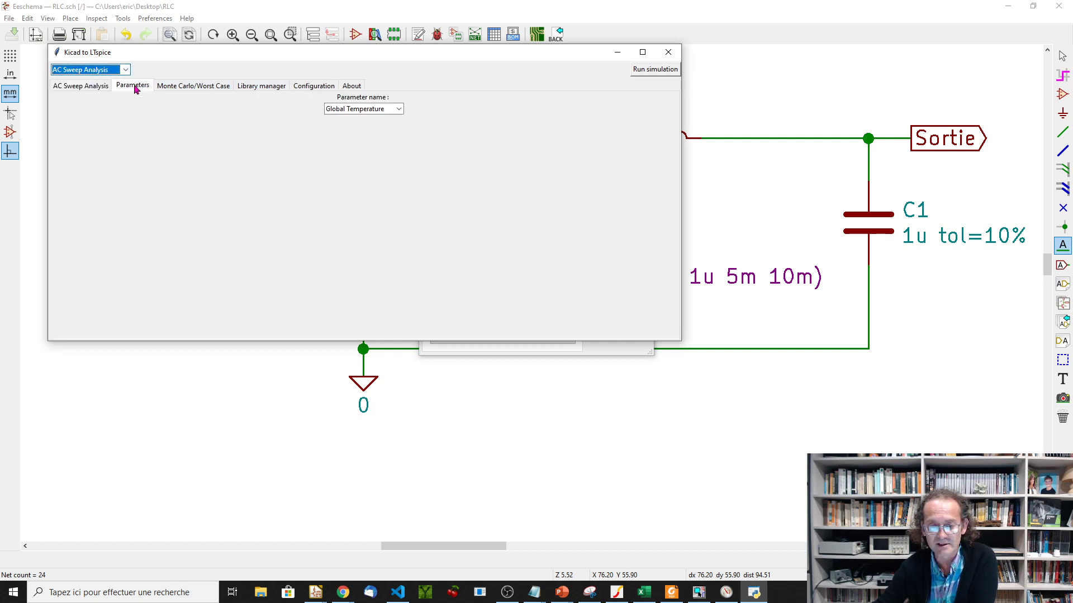
{"action": "left_click", "coordinate": [379, 114]}
{"action": "left_click", "coordinate": [367, 125]}
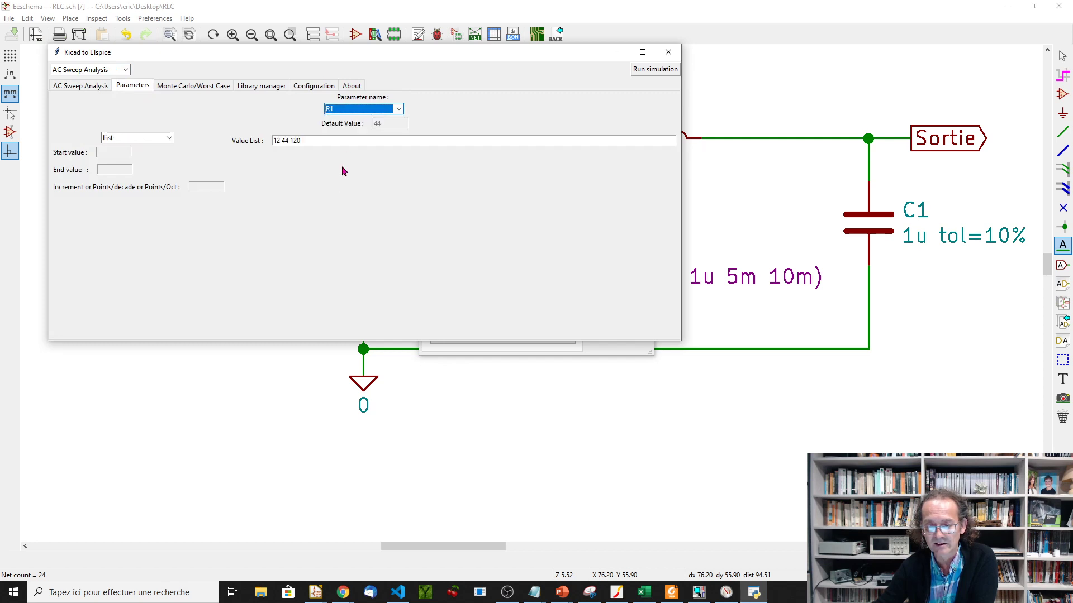
{"action": "left_click", "coordinate": [162, 138]}
{"action": "left_click", "coordinate": [146, 146]}
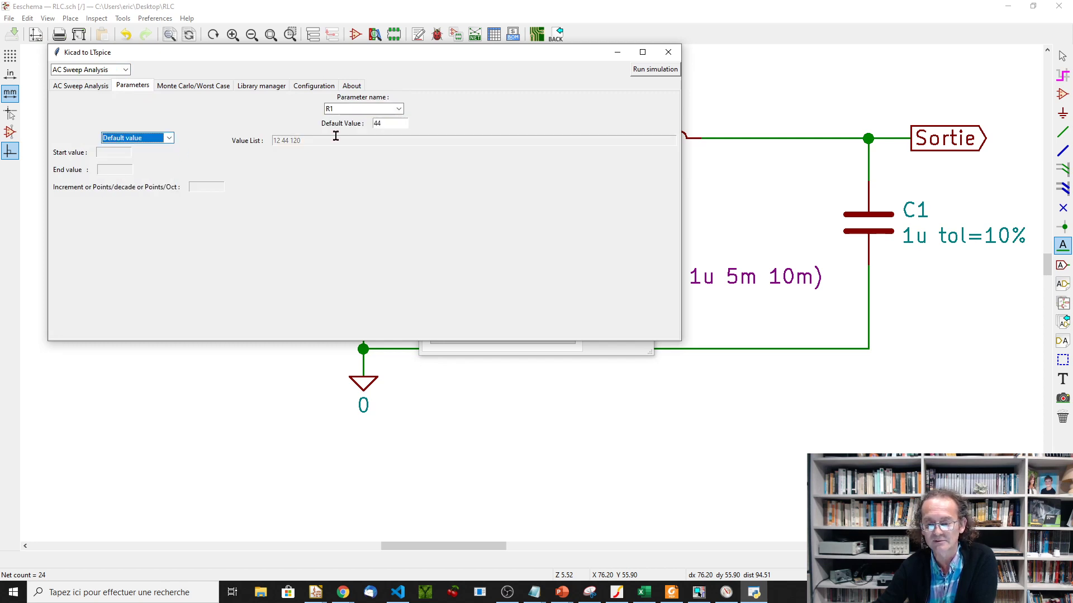
Step: Enable Monte Carlo analysis with 30 runs and move the window aside to check the component tolerances
{"action": "left_click", "coordinate": [193, 87]}
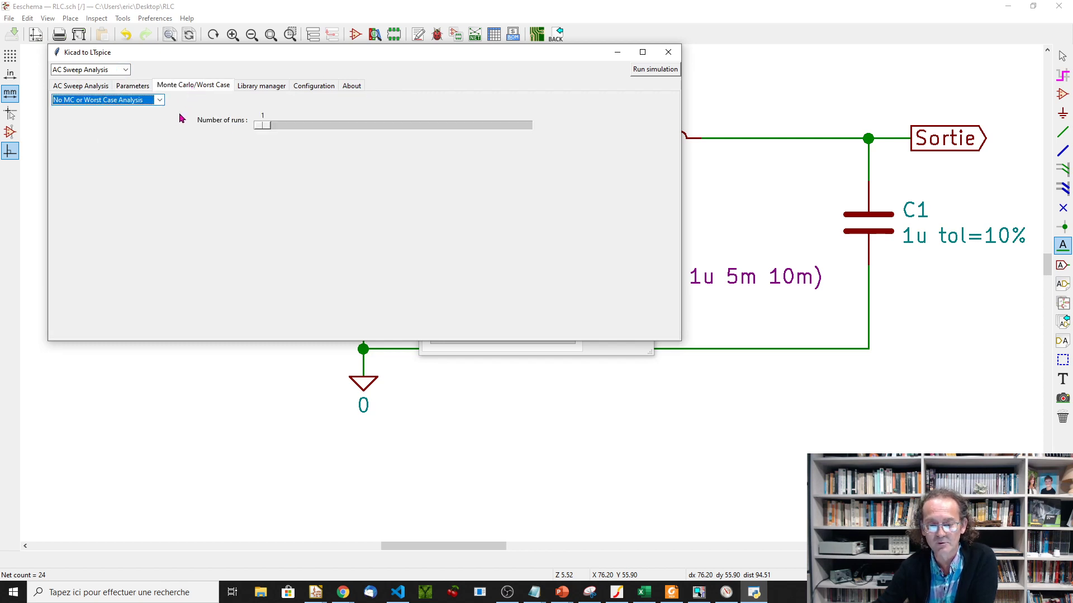
{"action": "left_click", "coordinate": [160, 99]}
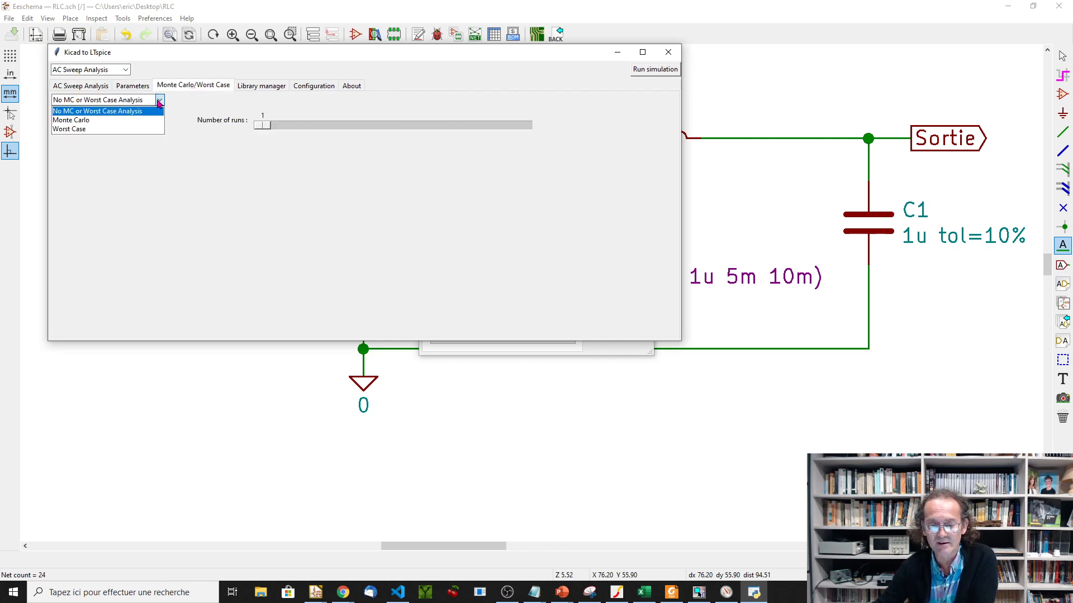
{"action": "left_click", "coordinate": [94, 121]}
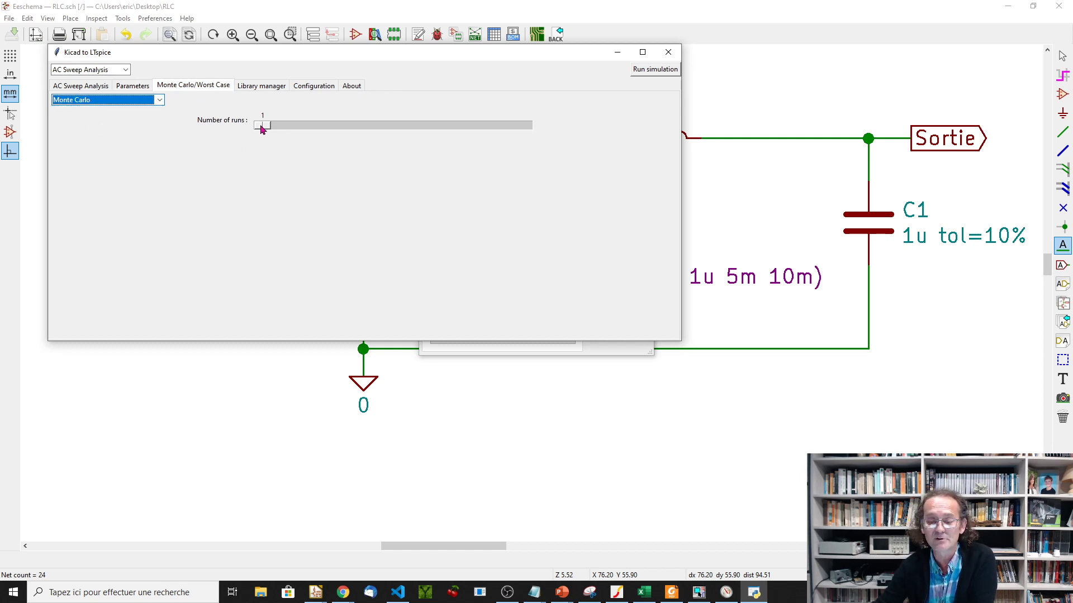
{"action": "left_click_drag", "start_coordinate": [262, 129], "coordinate": [334, 129]}
{"action": "mouse_move", "coordinate": [351, 129]}
{"action": "left_mouse_down"}
{"action": "mouse_move", "coordinate": [360, 130]}
{"action": "mouse_move", "coordinate": [337, 127]}
{"action": "left_mouse_up"}
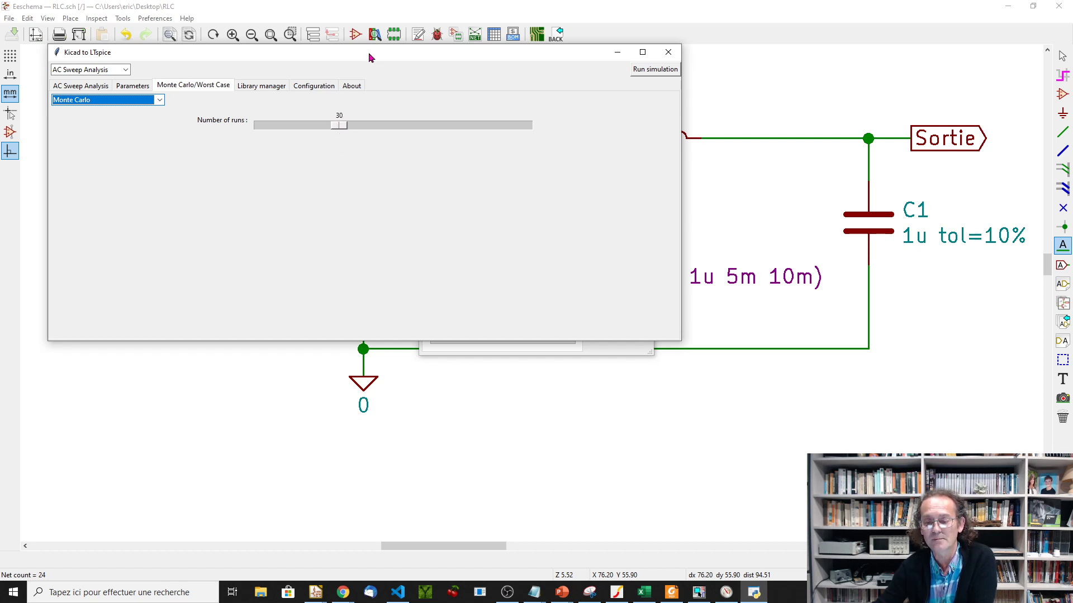
{"action": "left_click_drag", "start_coordinate": [369, 57], "coordinate": [348, 290]}
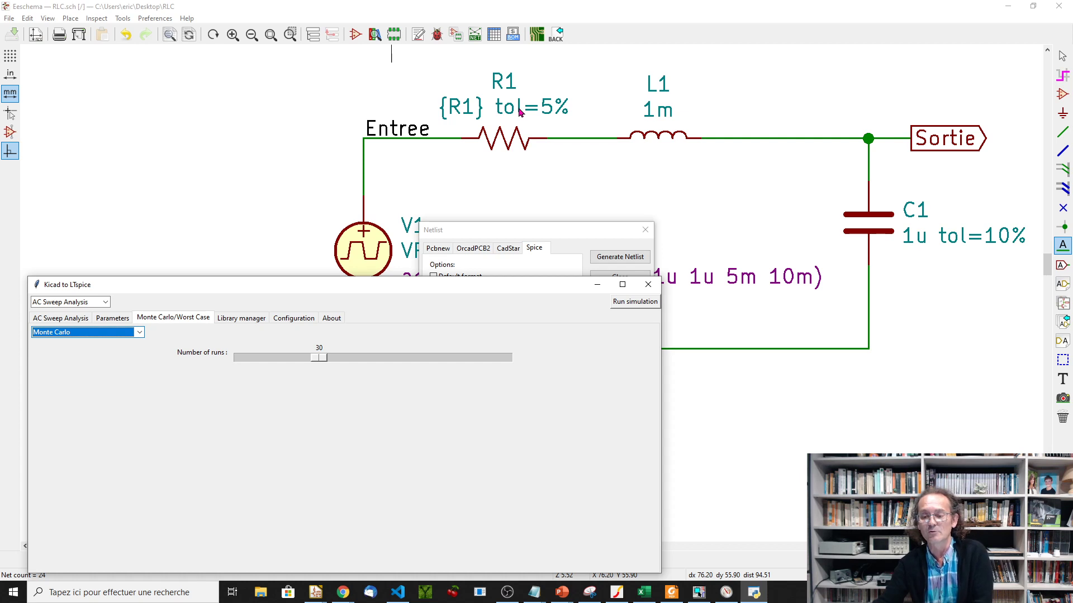
{"action": "left_click_drag", "start_coordinate": [385, 287], "coordinate": [387, 188]}
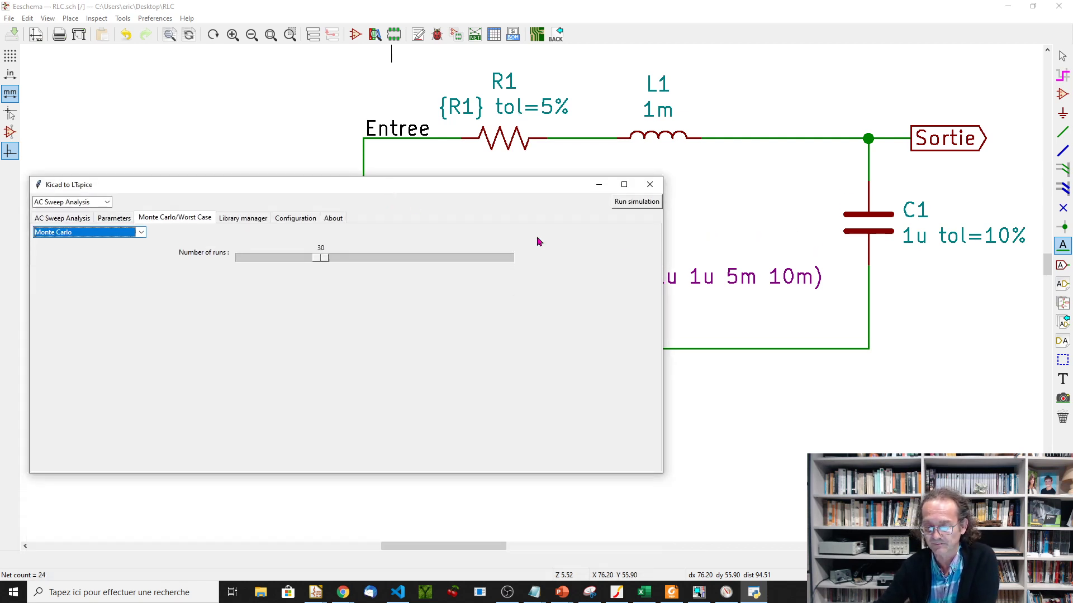
Step: Run the Monte Carlo AC sweep to plot V(sortie) in LTspice, and tile the plot and netlist windows vertically
{"action": "left_click", "coordinate": [642, 204]}
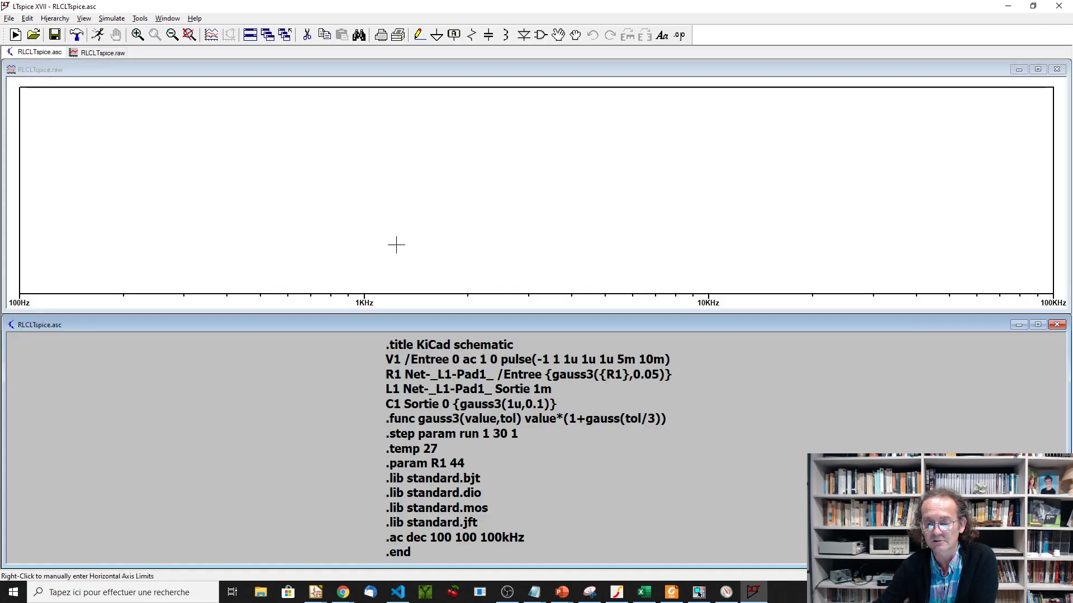
{"action": "right_click", "coordinate": [307, 137]}
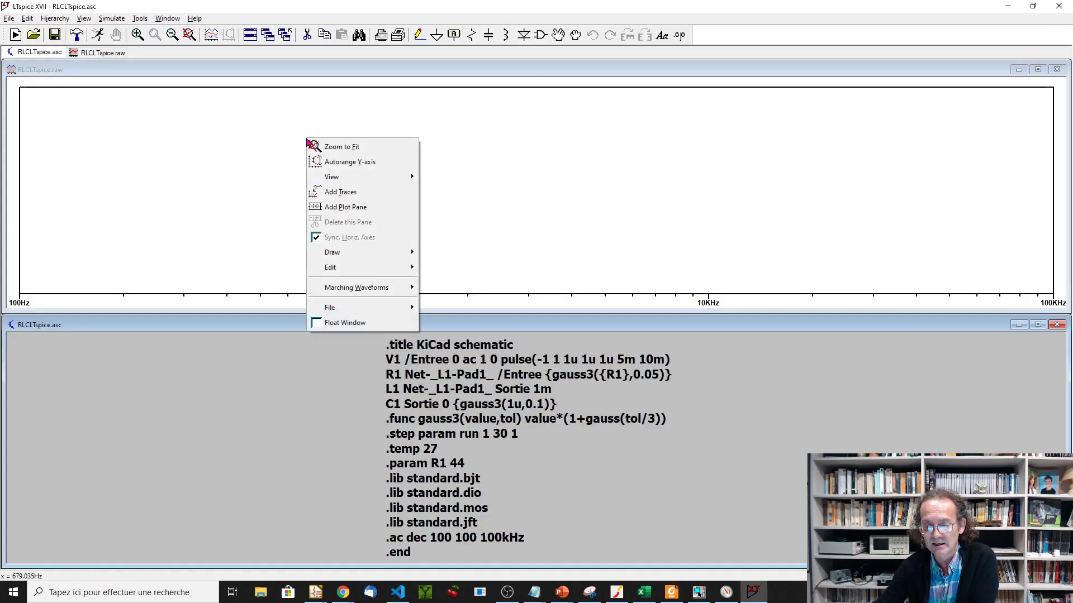
{"action": "left_click", "coordinate": [343, 193]}
{"action": "left_click", "coordinate": [437, 257]}
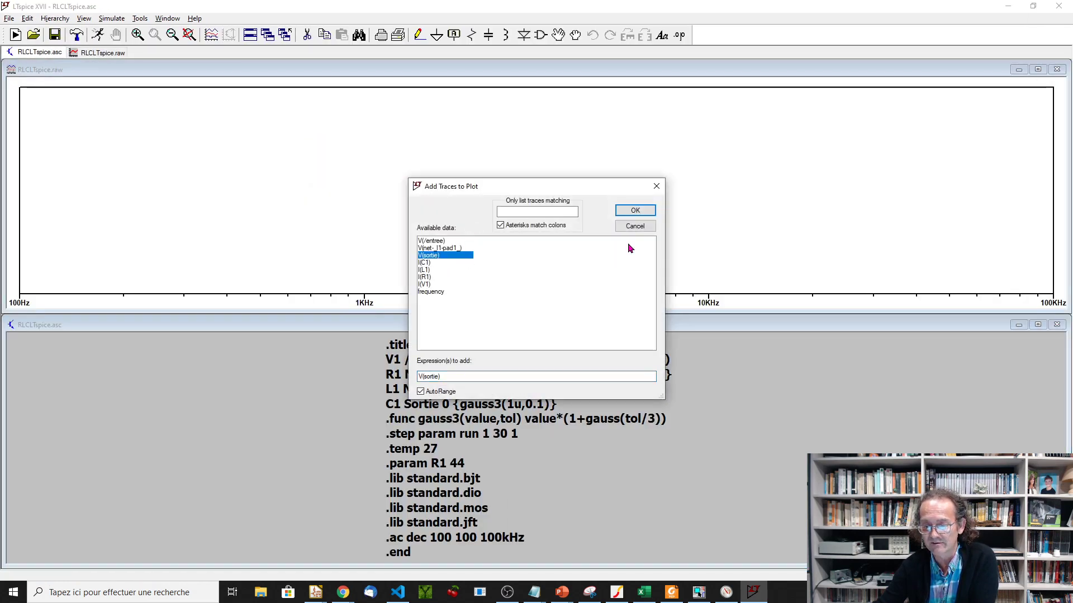
{"action": "left_click", "coordinate": [634, 210]}
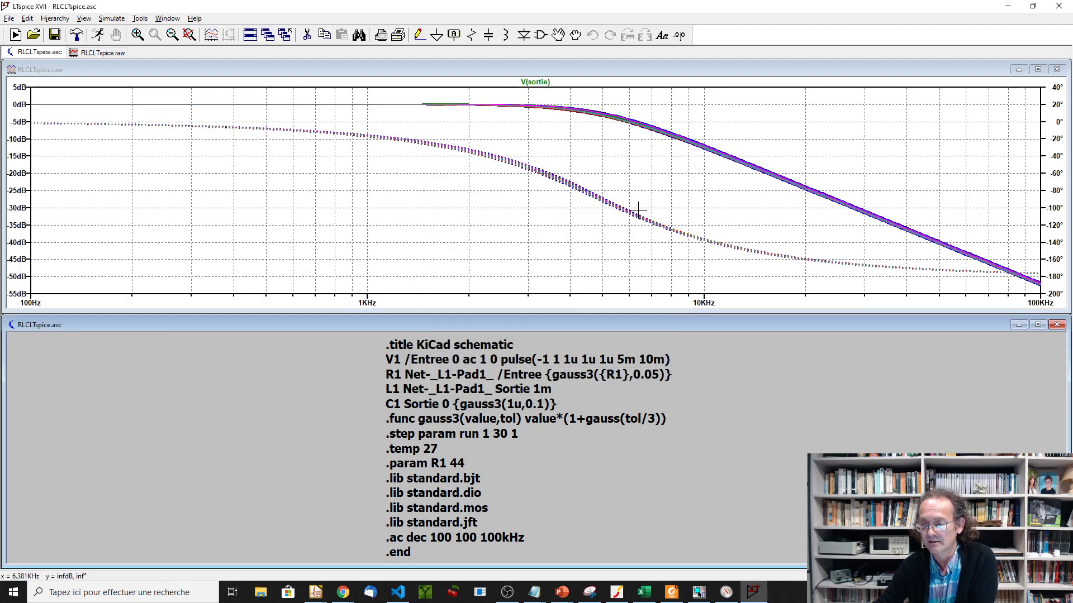
{"action": "left_click", "coordinate": [168, 19]}
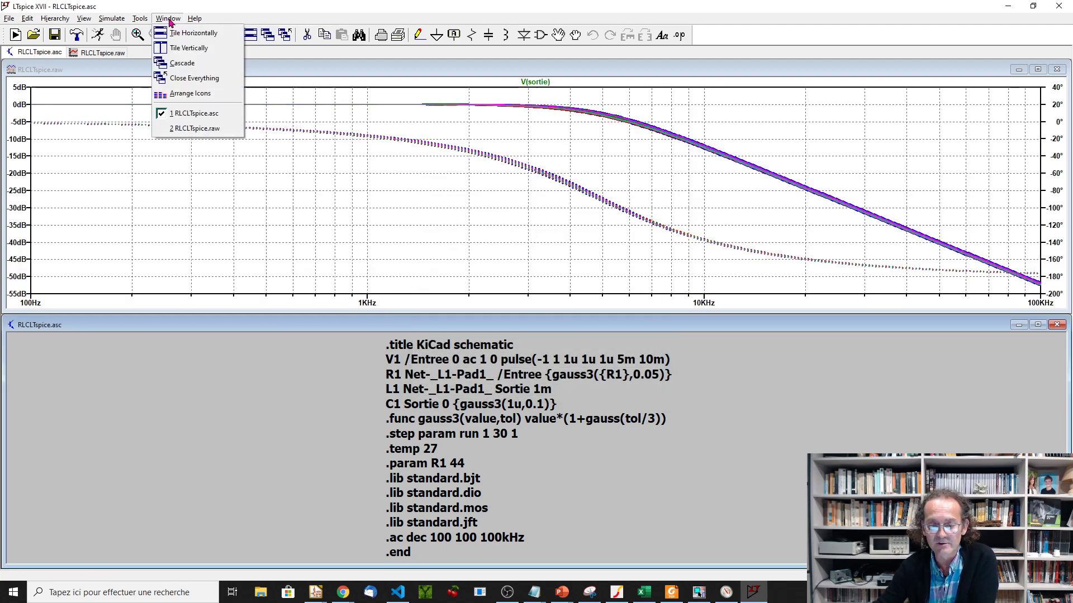
{"action": "left_click", "coordinate": [176, 50]}
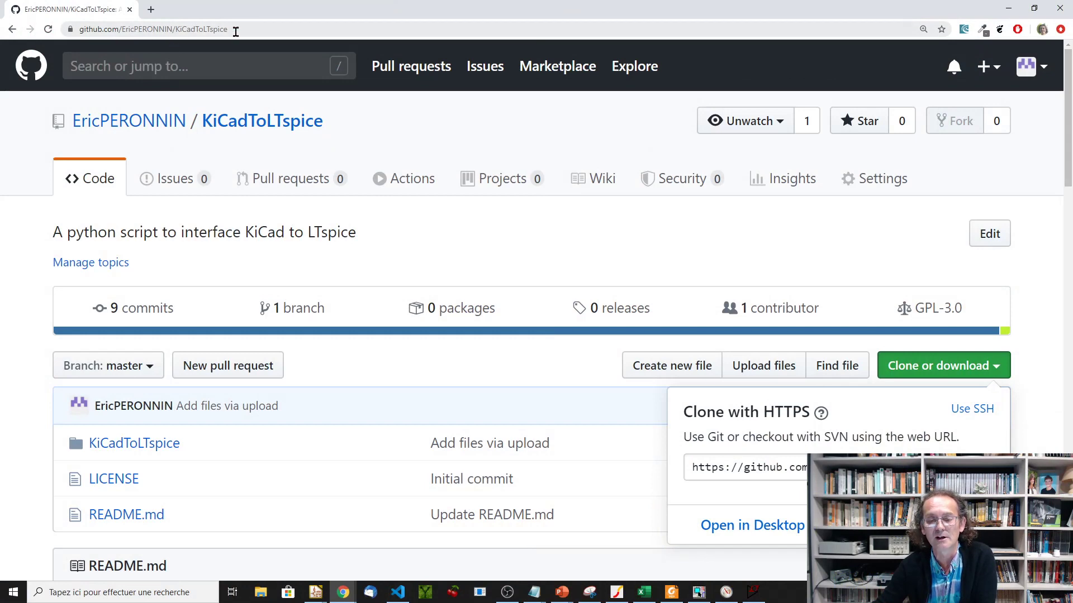
Step: Review the KiCadToLTspice README on GitHub, covering features, prerequisites, Windows installation, script configuration and how to execute the script
{"action": "scroll", "coordinate": [171, 492], "scroll_direction": "down", "scroll_amount": 3}
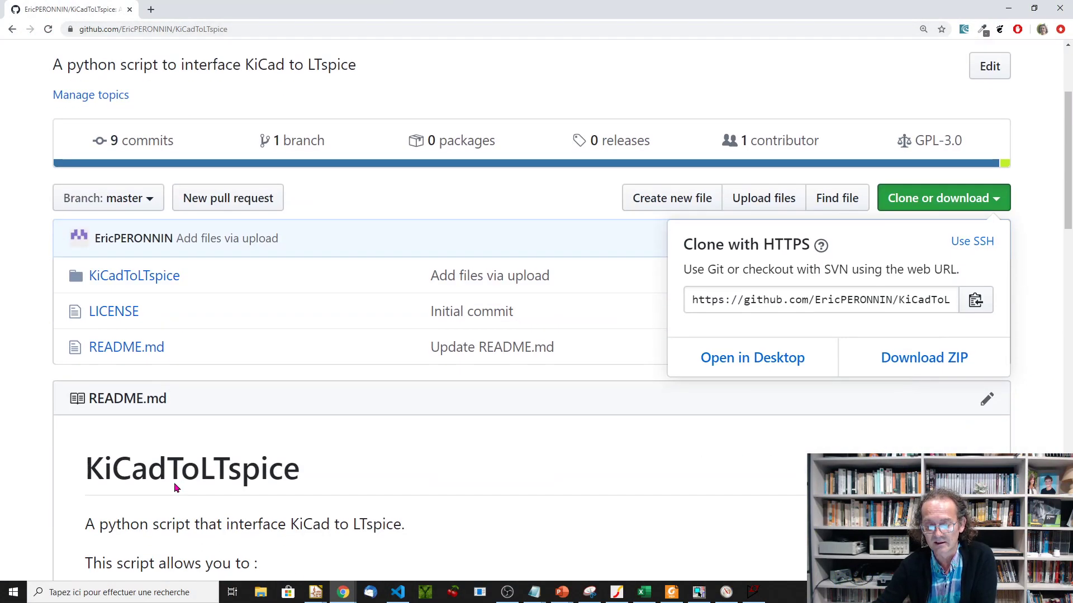
{"action": "scroll", "coordinate": [179, 424], "scroll_direction": "down", "scroll_amount": 3}
{"action": "scroll", "coordinate": [246, 214], "scroll_direction": "down", "scroll_amount": 4}
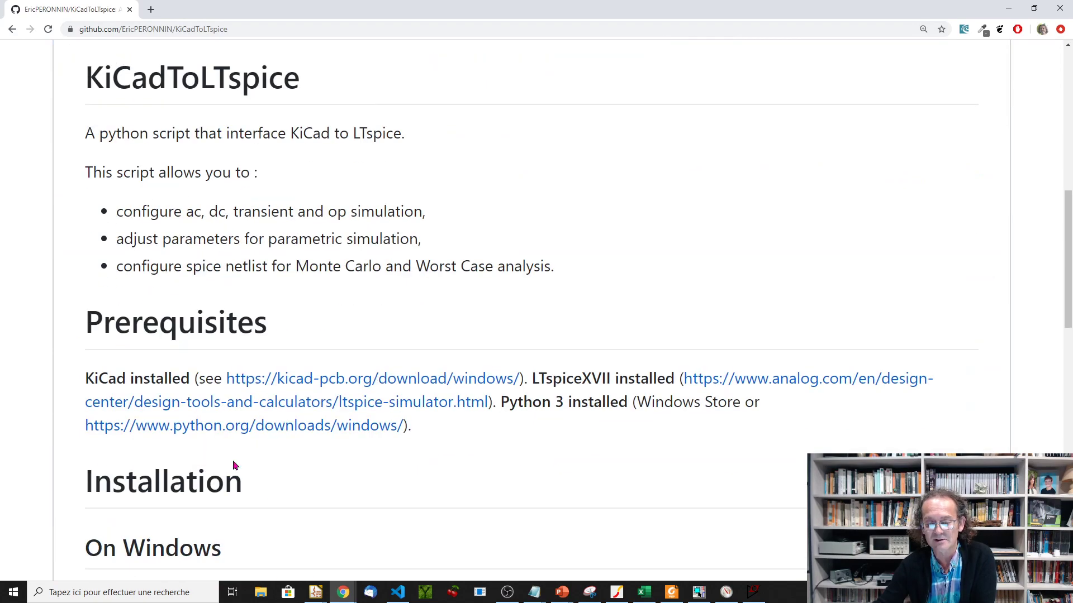
{"action": "scroll", "coordinate": [234, 465], "scroll_direction": "down", "scroll_amount": 14}
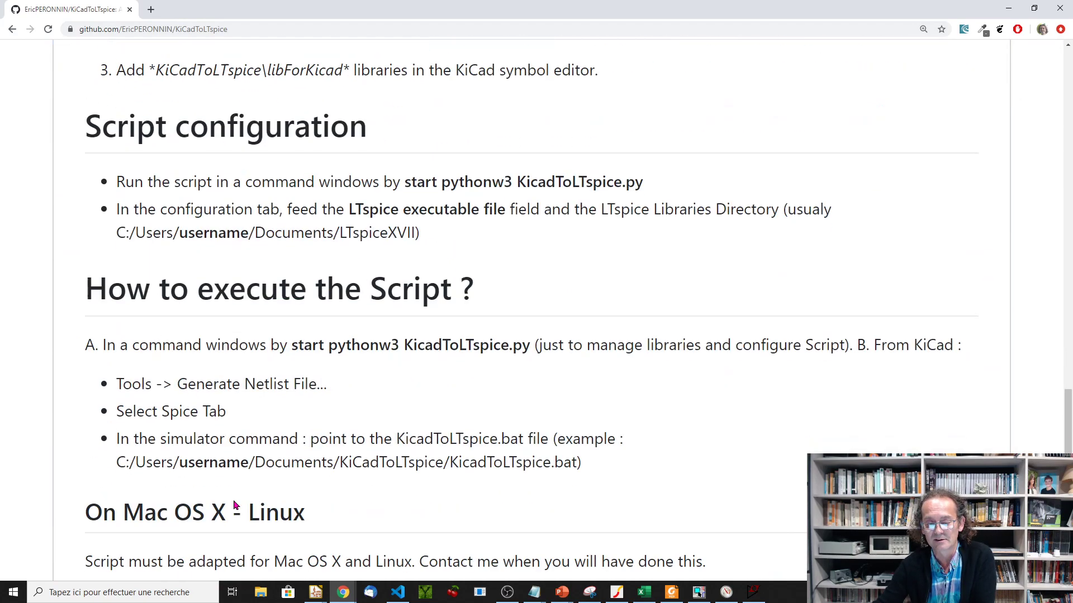
{"action": "scroll", "coordinate": [234, 504], "scroll_direction": "down", "scroll_amount": 3}
{"action": "scroll", "coordinate": [233, 504], "scroll_direction": "up", "scroll_amount": 16}
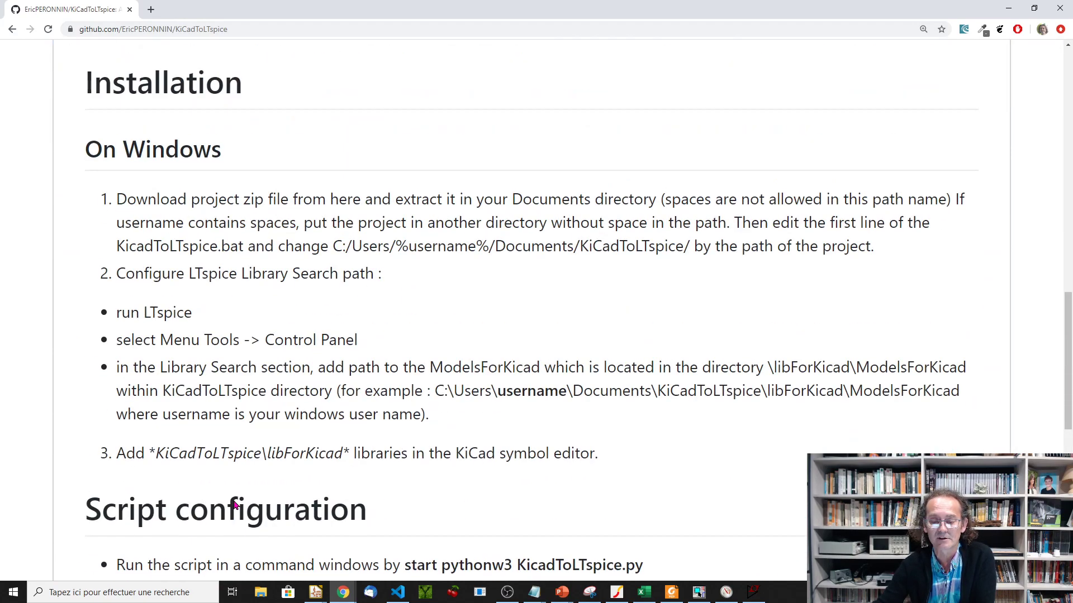
{"action": "scroll", "coordinate": [234, 504], "scroll_direction": "up", "scroll_amount": 5}
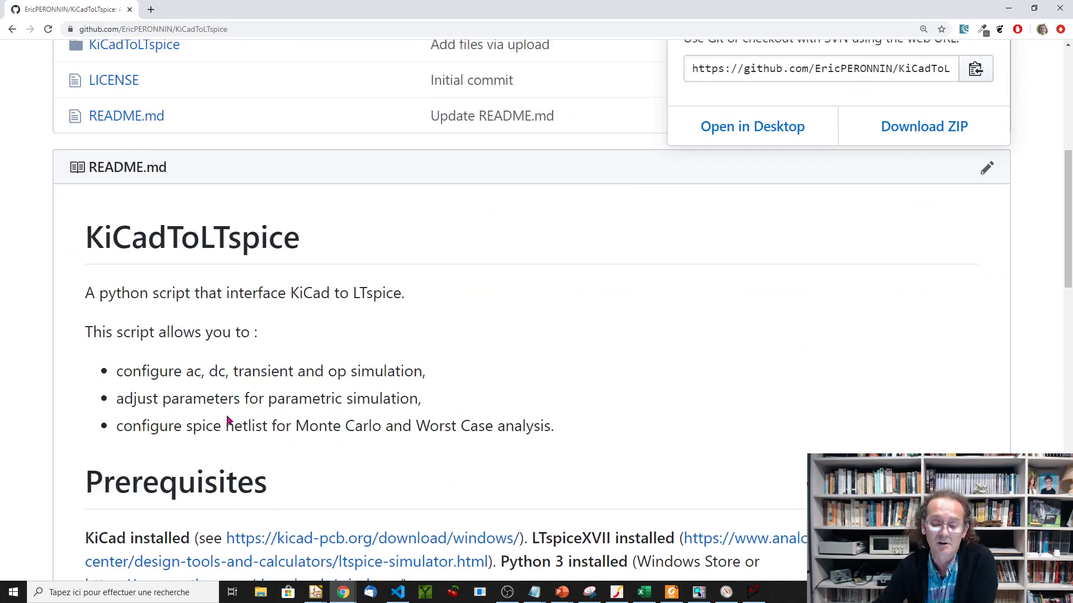
{"action": "scroll", "coordinate": [227, 423], "scroll_direction": "down", "scroll_amount": 5}
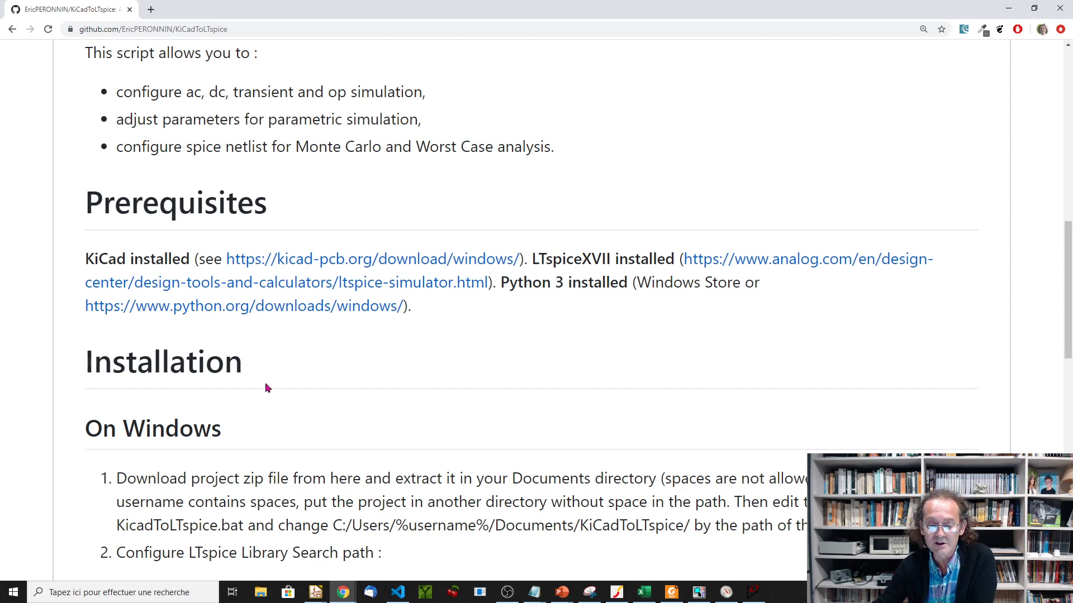
{"action": "scroll", "coordinate": [267, 387], "scroll_direction": "down", "scroll_amount": 4}
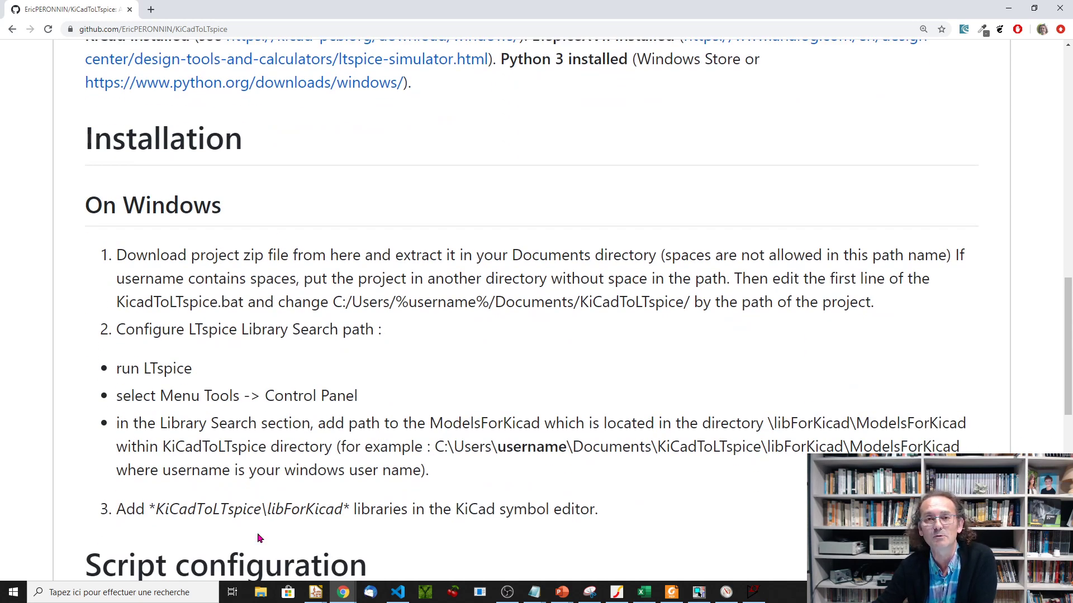
{"action": "scroll", "coordinate": [240, 305], "scroll_direction": "down", "scroll_amount": 5}
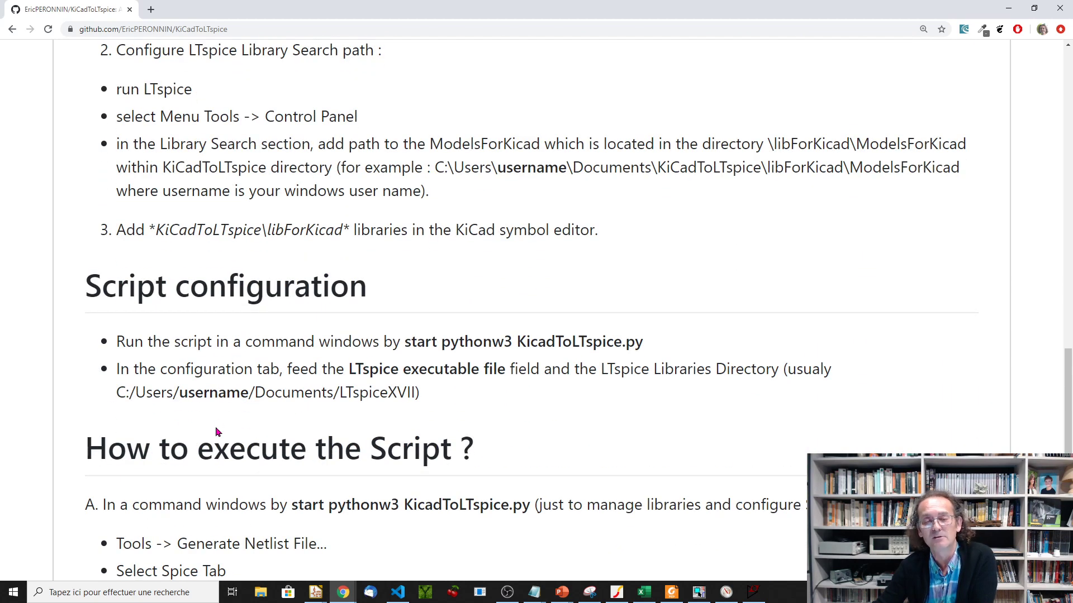
{"action": "scroll", "coordinate": [216, 431], "scroll_direction": "up", "scroll_amount": 8}
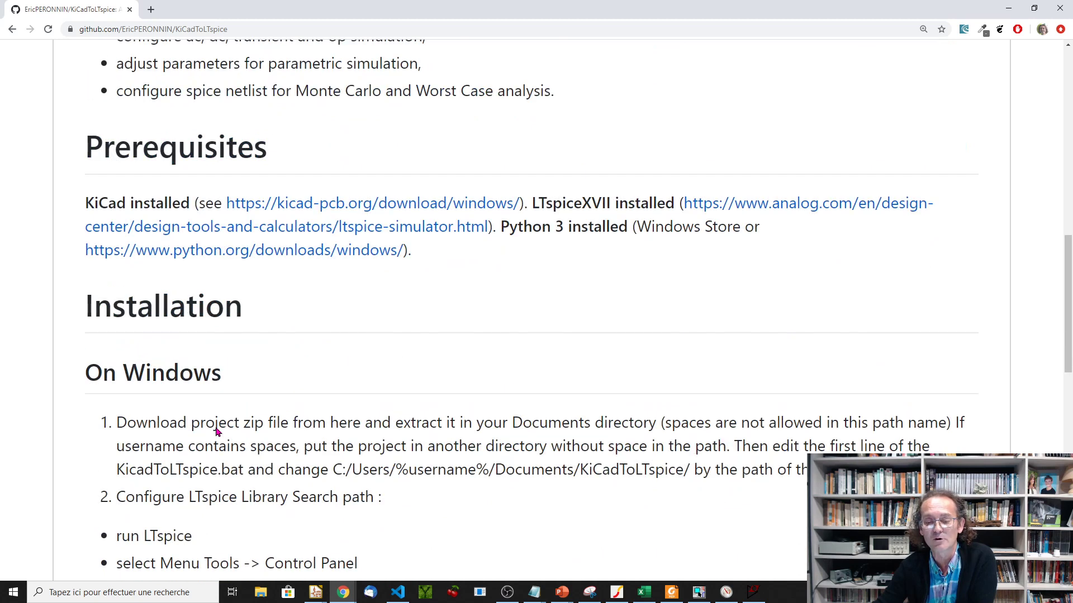
{"action": "scroll", "coordinate": [216, 431], "scroll_direction": "up", "scroll_amount": 8}
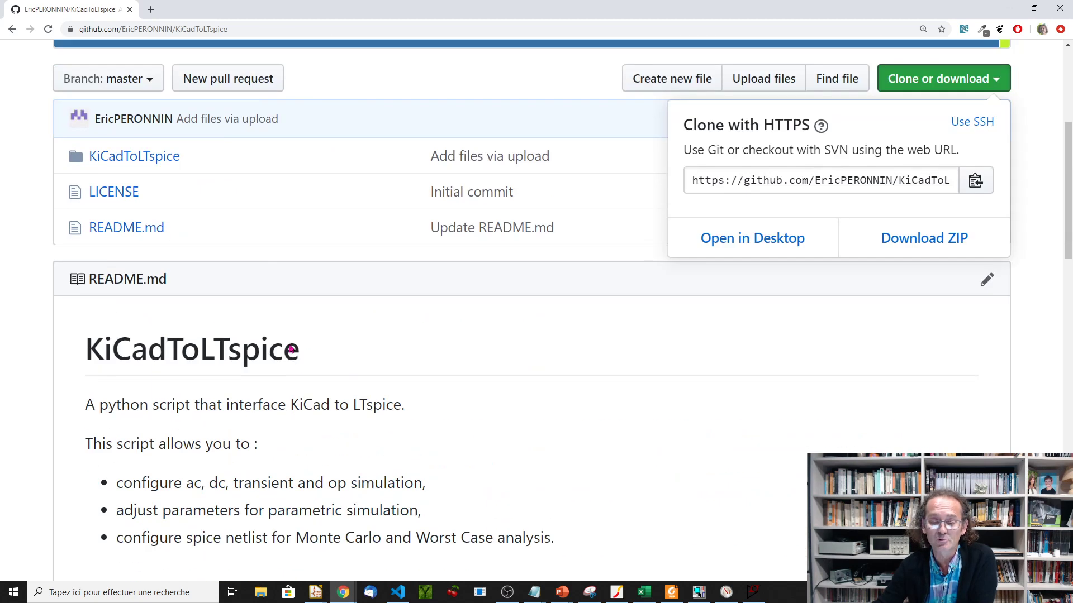